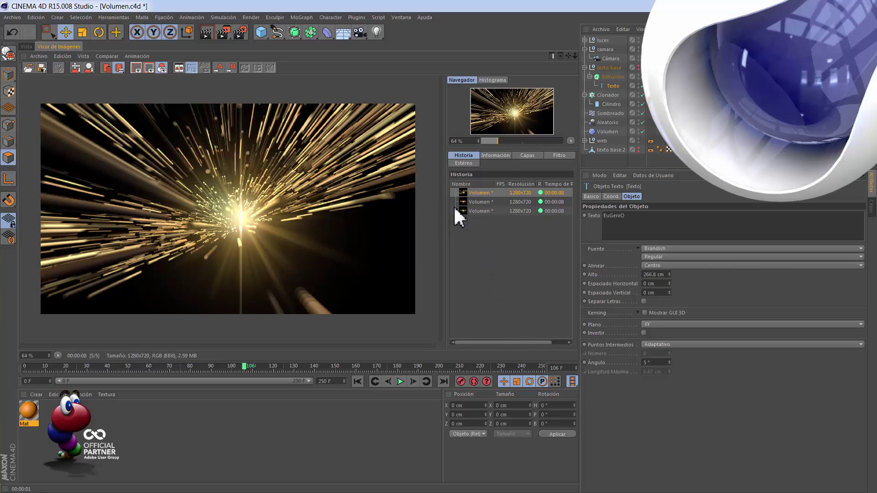
Step: Show the 'creative' render from the Picture Viewer history and play back its animation
click(475, 201)
click(477, 210)
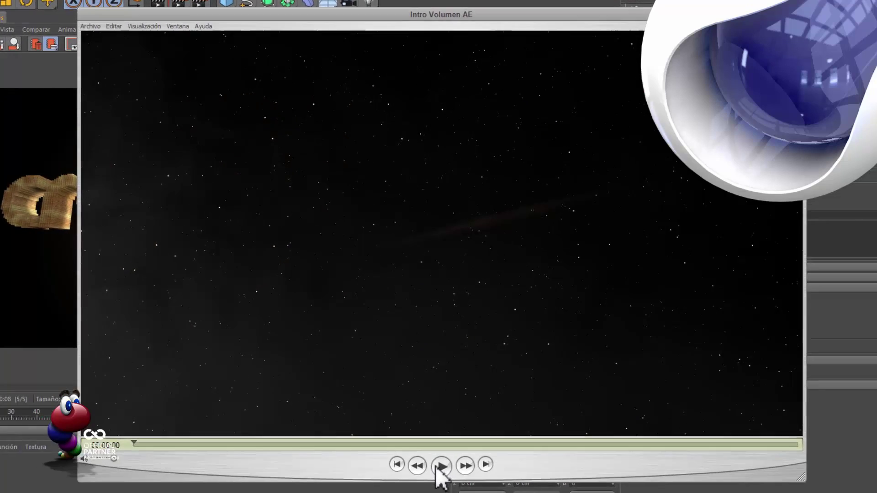
click(436, 410)
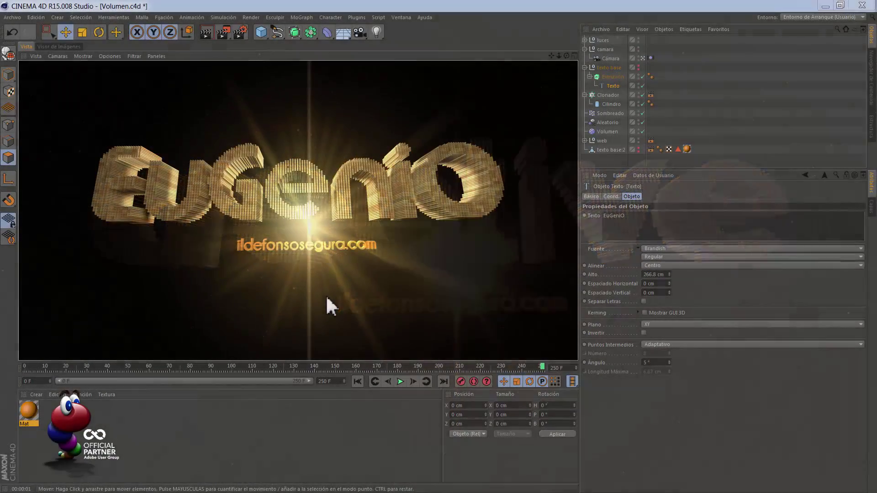
Step: Start a new scene and set the render output to the HDV/HDTV 720 25 preset
click(14, 18)
click(18, 29)
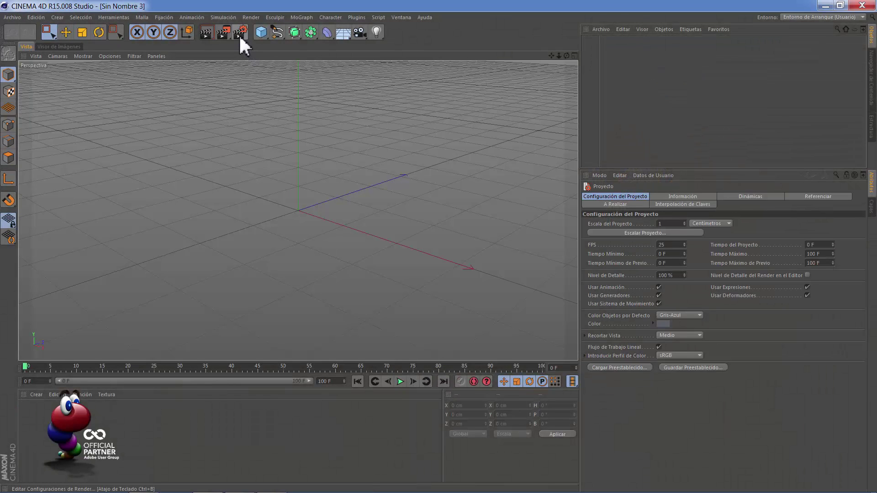
click(240, 33)
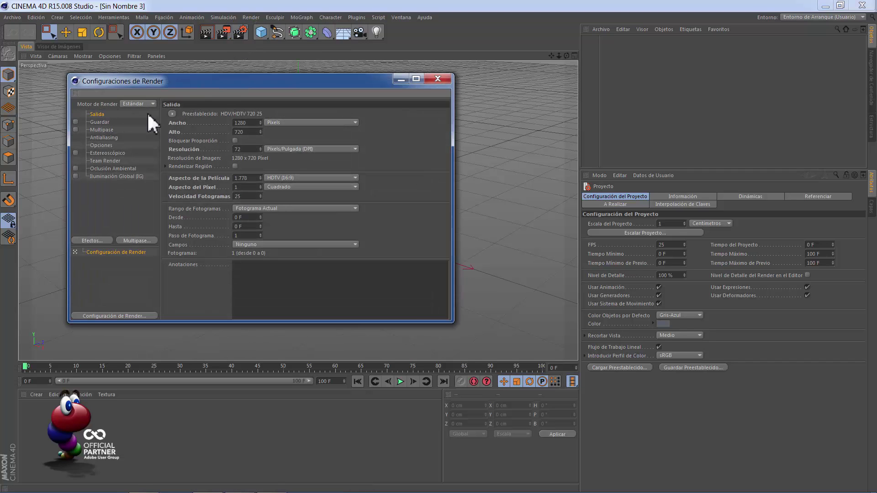
click(172, 113)
mouse_move(189, 141)
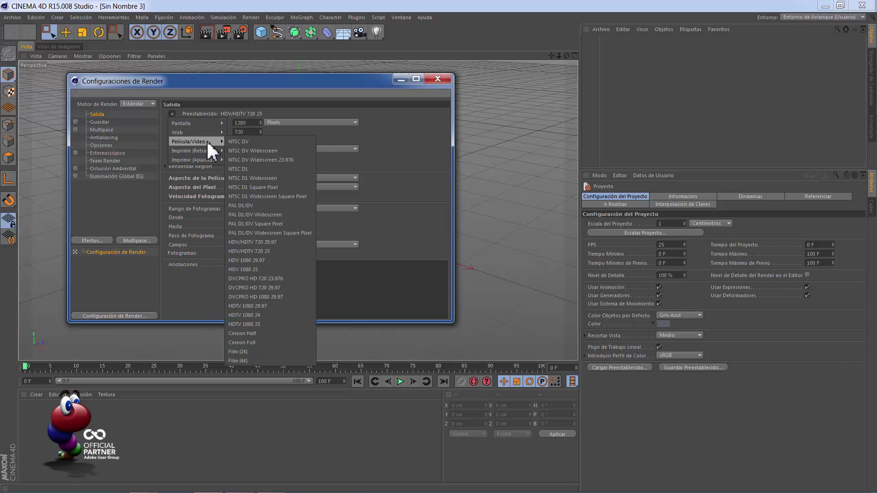
click(281, 250)
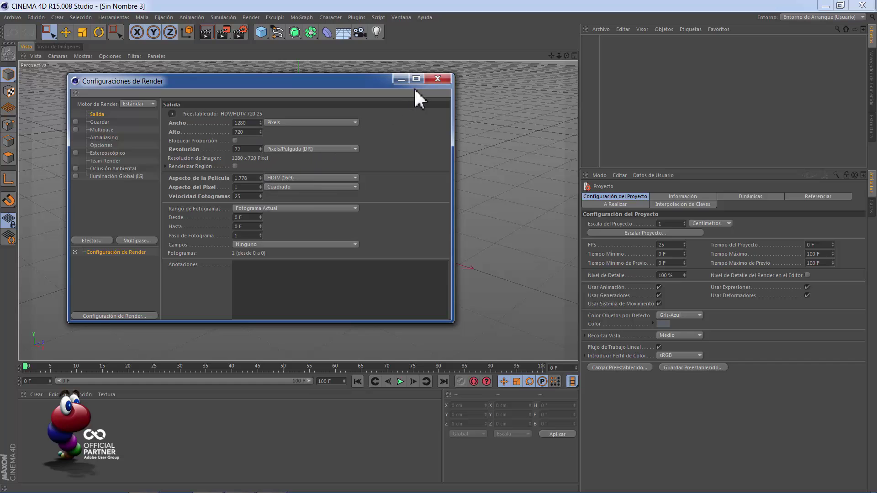
click(432, 80)
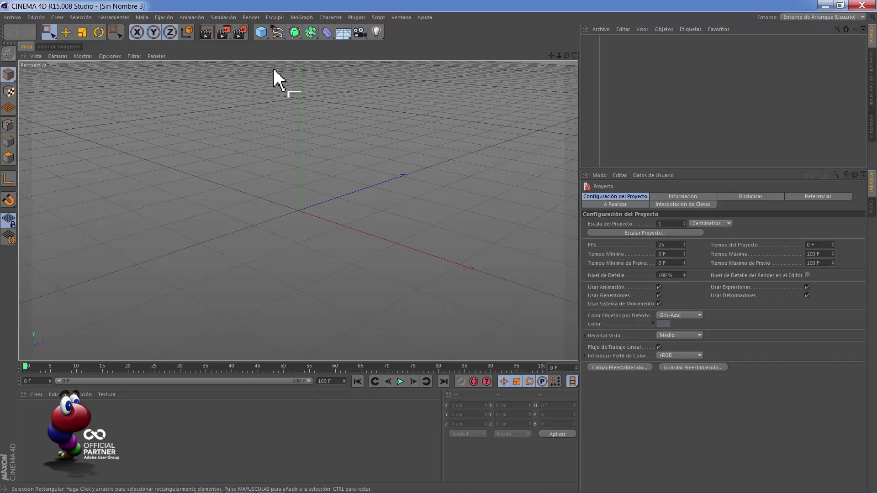
Step: Check that the project frame rate is 25 FPS in Project Settings
click(41, 17)
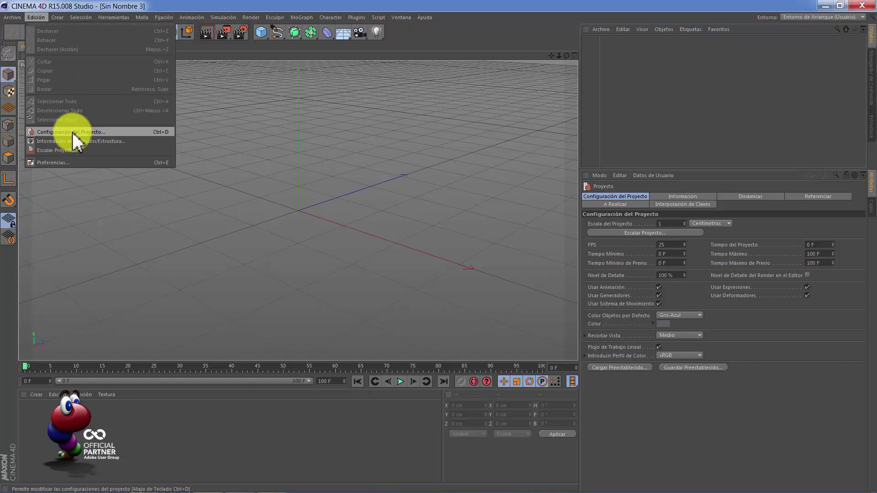
click(146, 132)
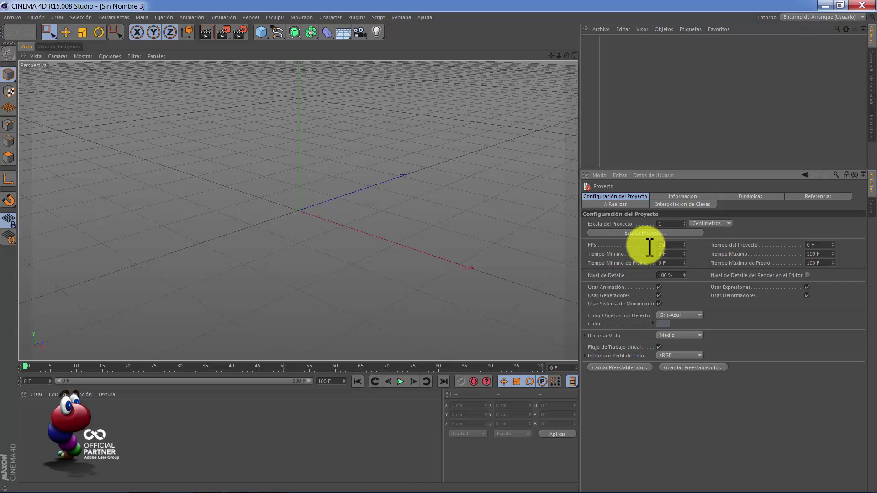
click(675, 246)
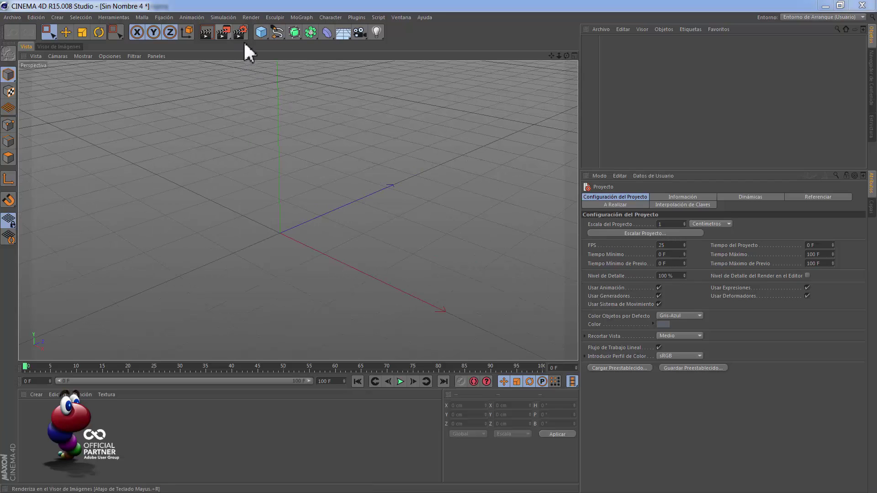
Step: Add a cylinder with a 2 cm radius and 100 cm height
click(260, 32)
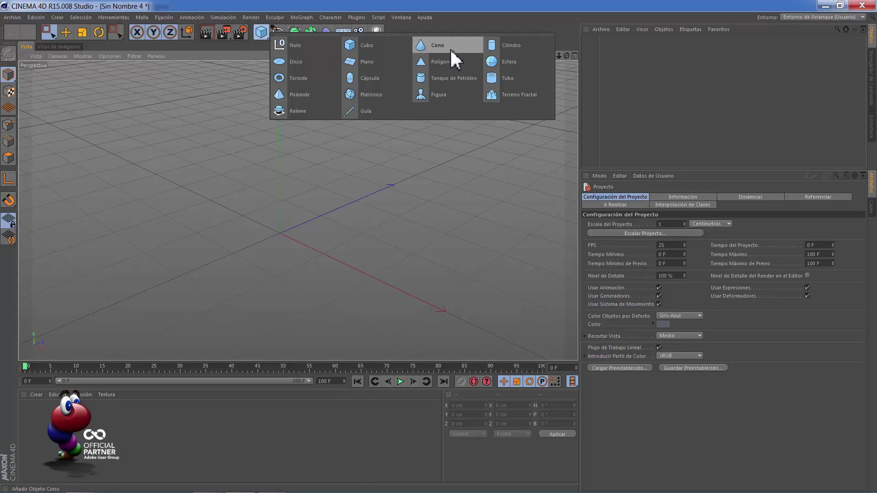
click(503, 45)
click(662, 216)
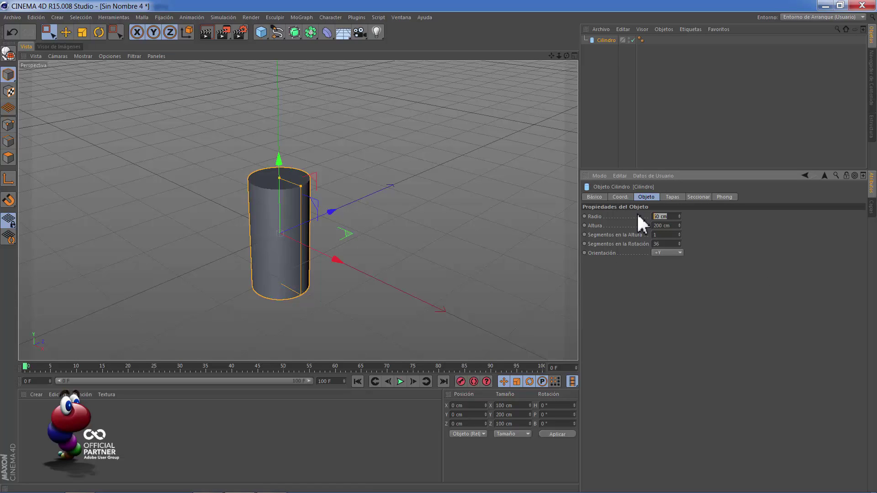
text(2)
key(Return)
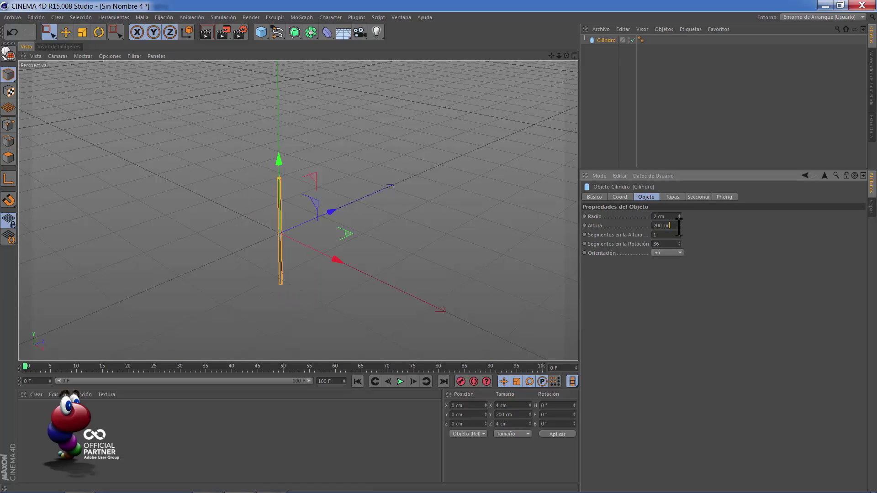
click(661, 225)
text(100)
key(Return)
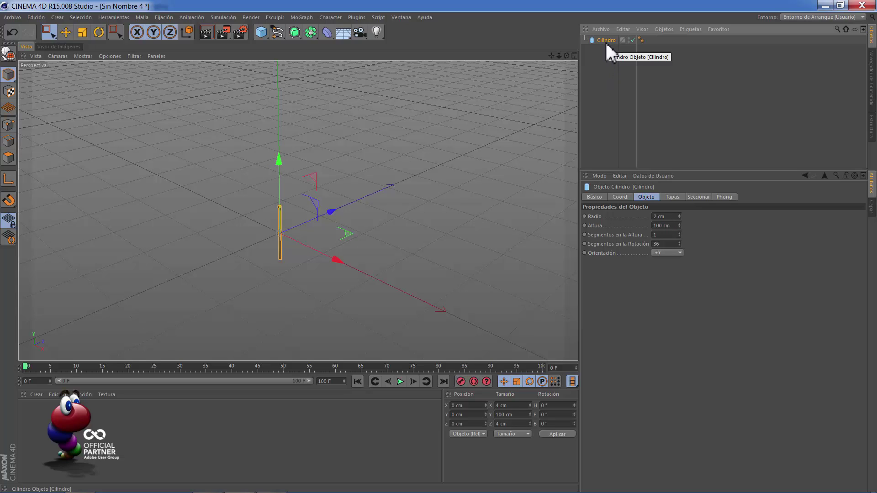
Step: Add a Cloner and place the cylinder inside it as the clone source
click(302, 18)
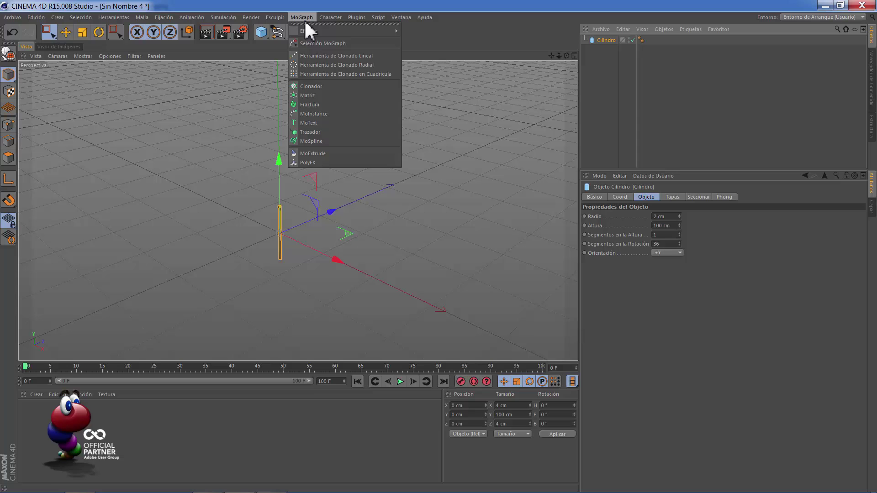
alt+click(319, 87)
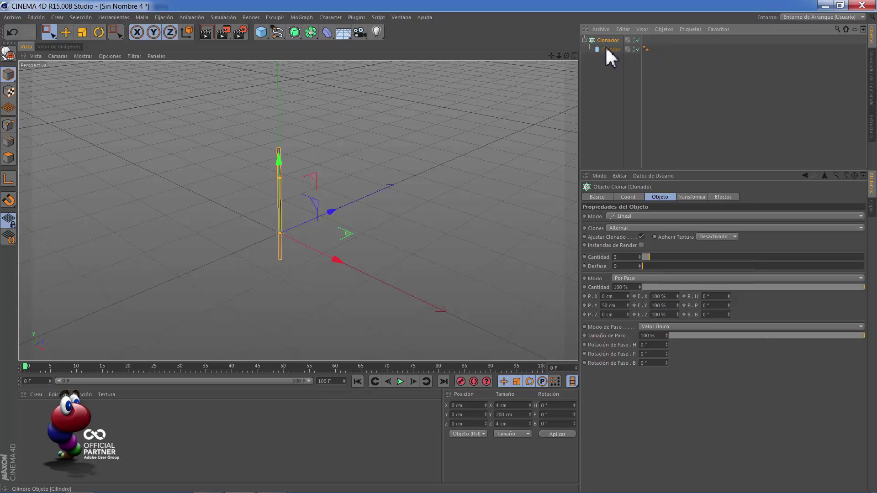
key(ctrl+z)
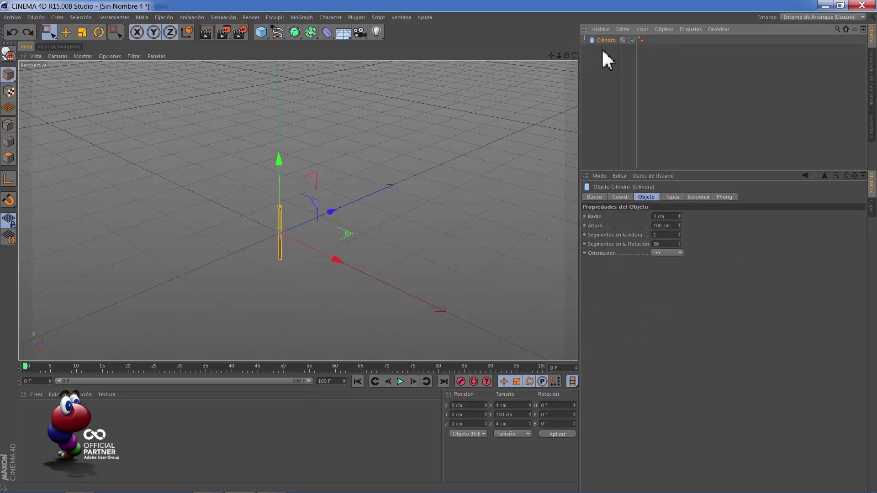
click(301, 21)
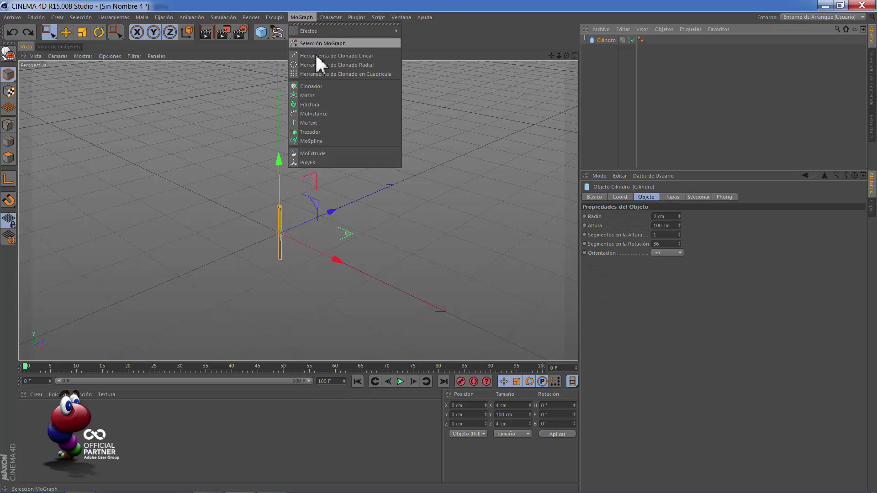
click(316, 84)
drag(606, 39, 612, 49)
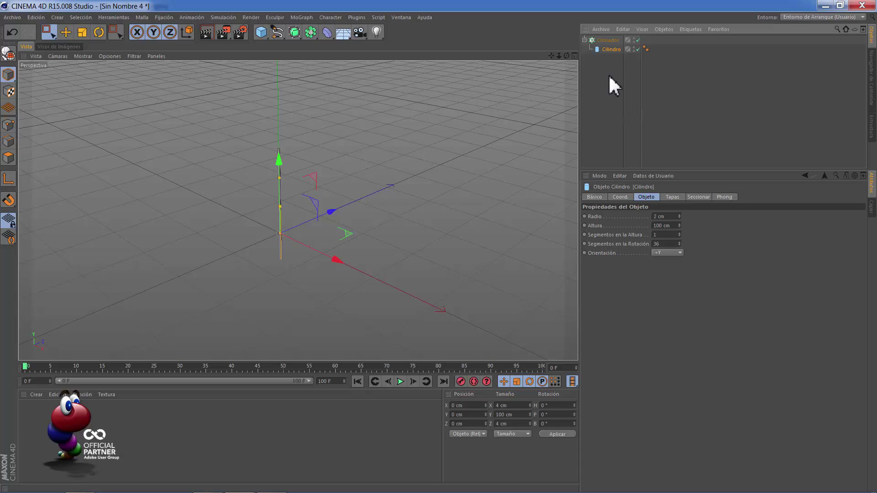
click(604, 40)
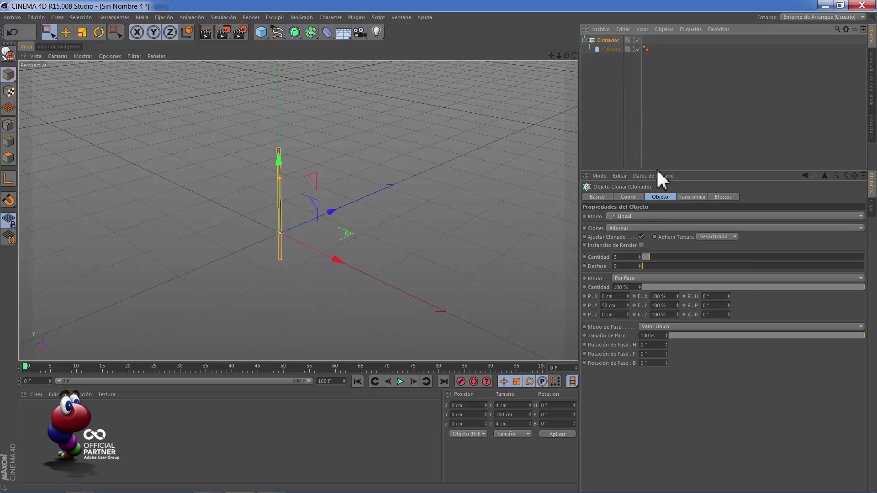
Step: Switch the Cloner to Grid Array mode sized 1500 cm in X and 400 cm in Z
click(616, 216)
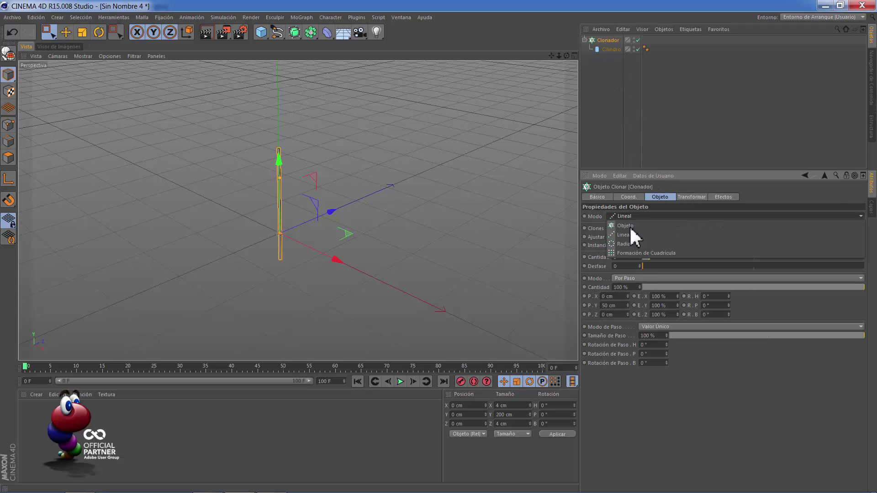
click(638, 253)
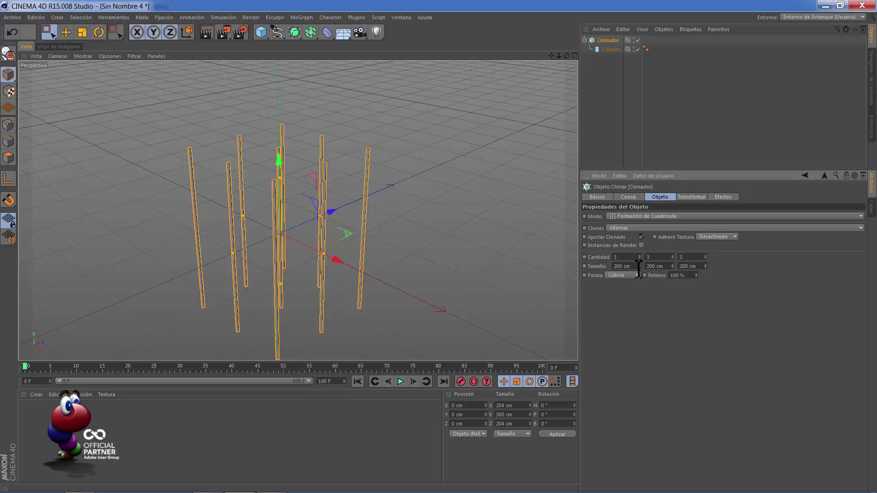
drag(637, 266, 607, 267)
text(00)
key(Tab)
key(Tab)
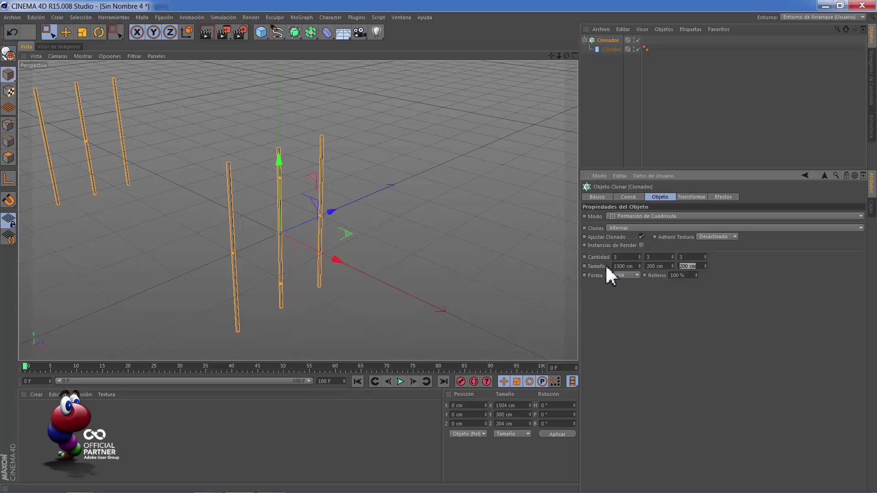
text(400)
key(Return)
mouse_move(565, 65)
alt+mouse_down()
mouse_move(441, 254)
mouse_move(497, 133)
mouse_move(503, 139)
mouse_move(540, 70)
mouse_move(437, 245)
mouse_move(568, 52)
mouse_move(438, 246)
mouse_move(445, 255)
mouse_move(557, 58)
mouse_move(435, 247)
mouse_move(560, 58)
alt+mouse_up()
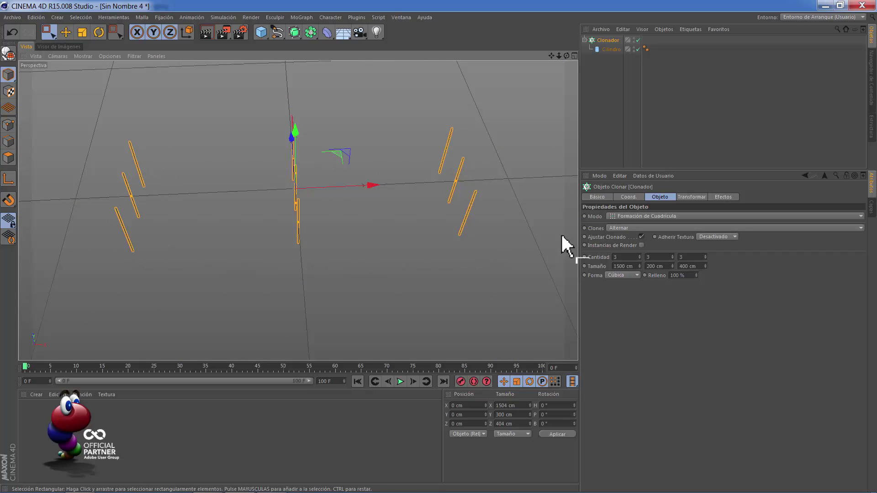
Step: Set the grid clone count to 225 × 1 × 90
click(649, 257)
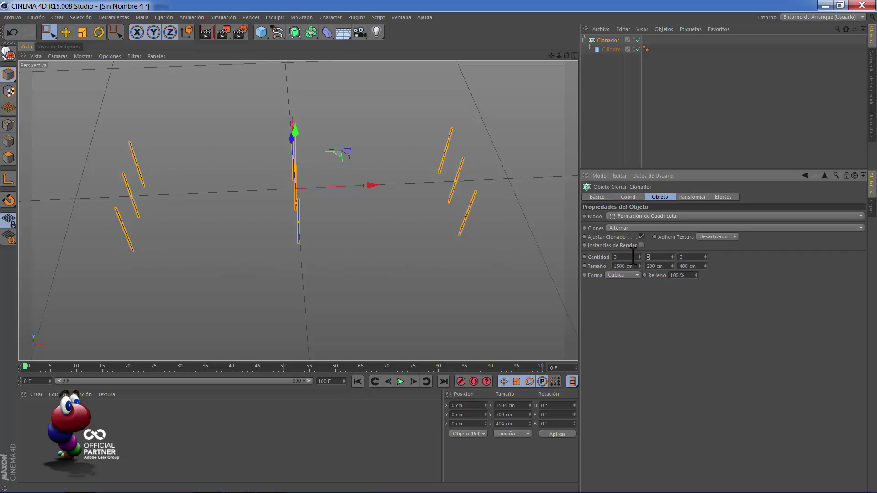
text(1)
key(Return)
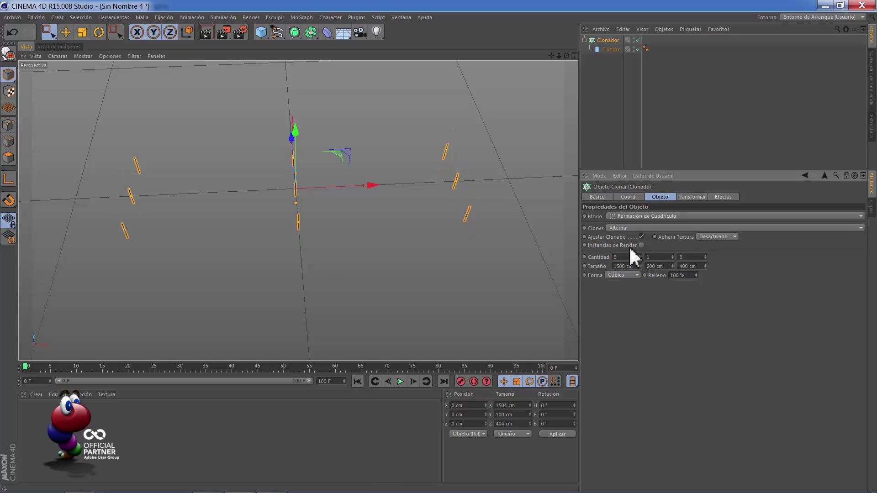
click(624, 257)
text(225)
key(Tab)
key(Tab)
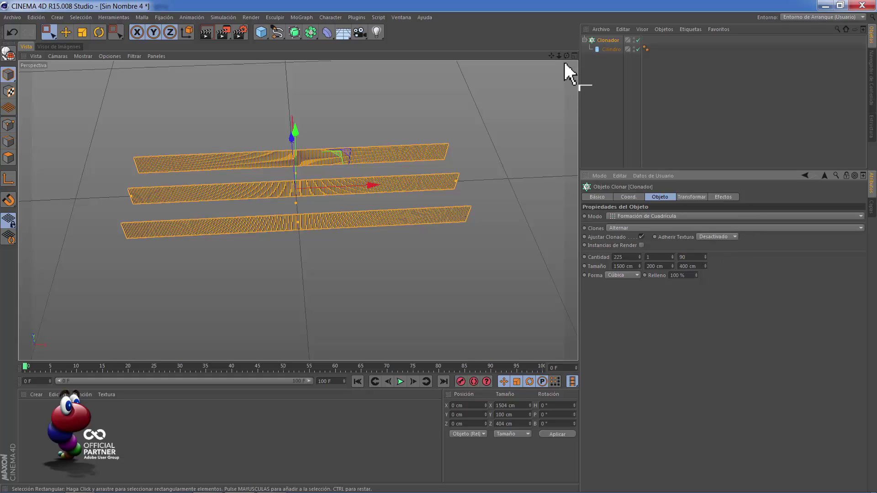
key(Return)
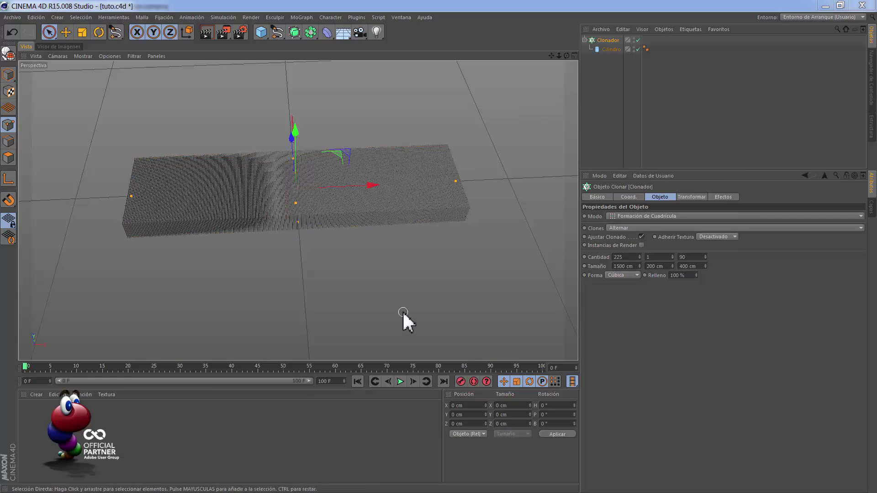
Step: Add a text spline and replace its default text with a name
click(279, 29)
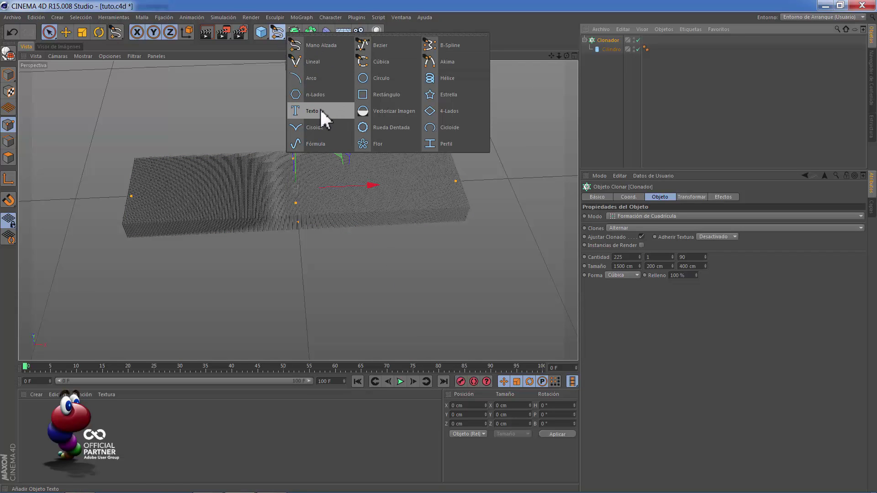
click(320, 111)
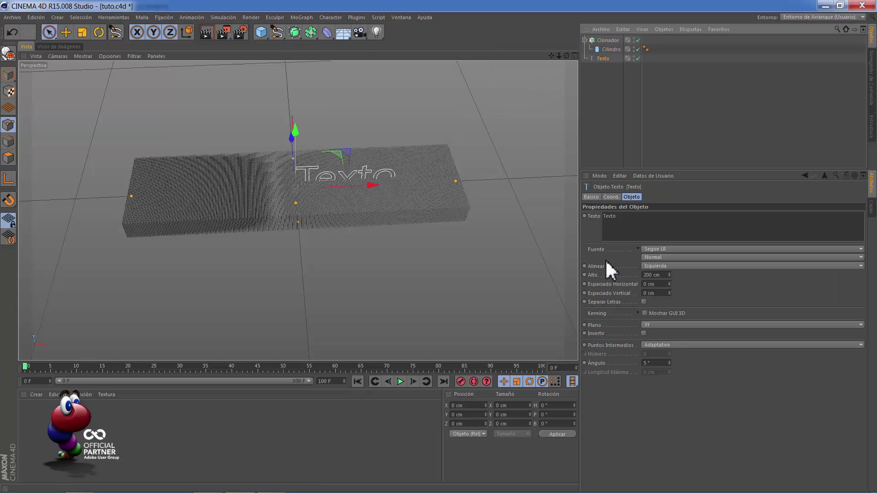
drag(636, 219, 558, 208)
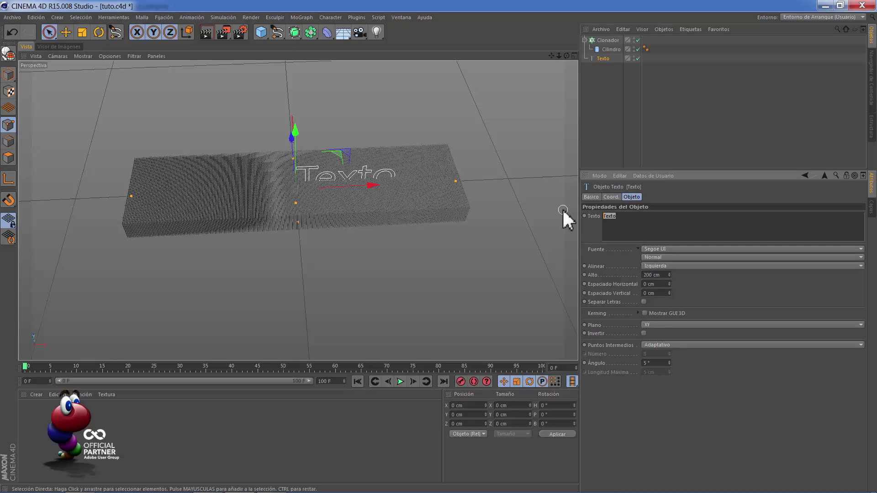
text(EuGeniO)
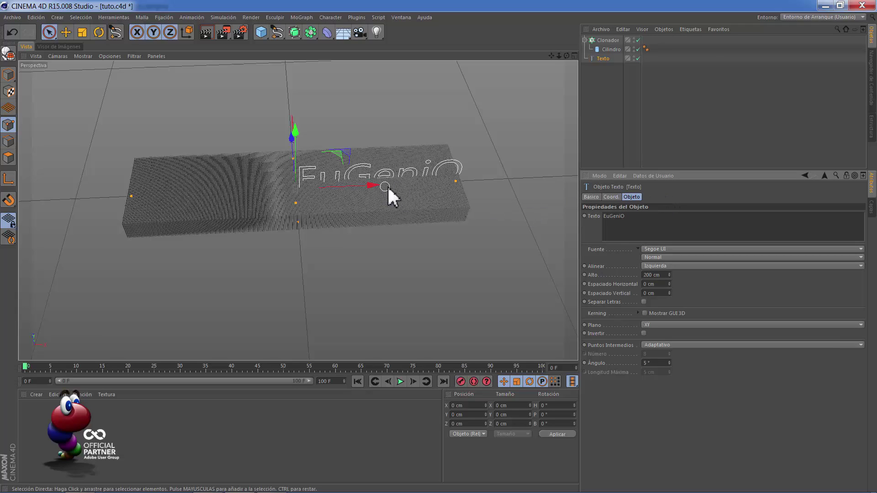
Step: Give the text the Brandish font, centre alignment and a 266 cm height
click(656, 246)
scroll(656, 246, up, 5)
scroll(651, 251, up, 5)
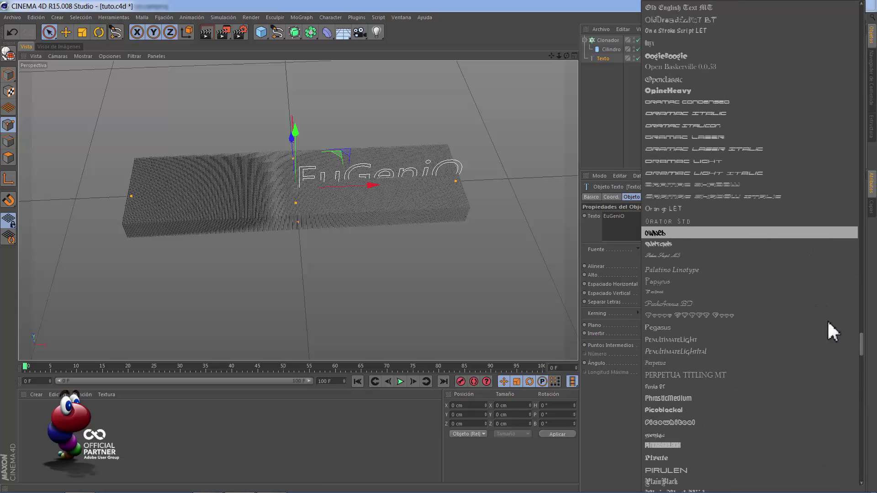
drag(861, 351, 861, 113)
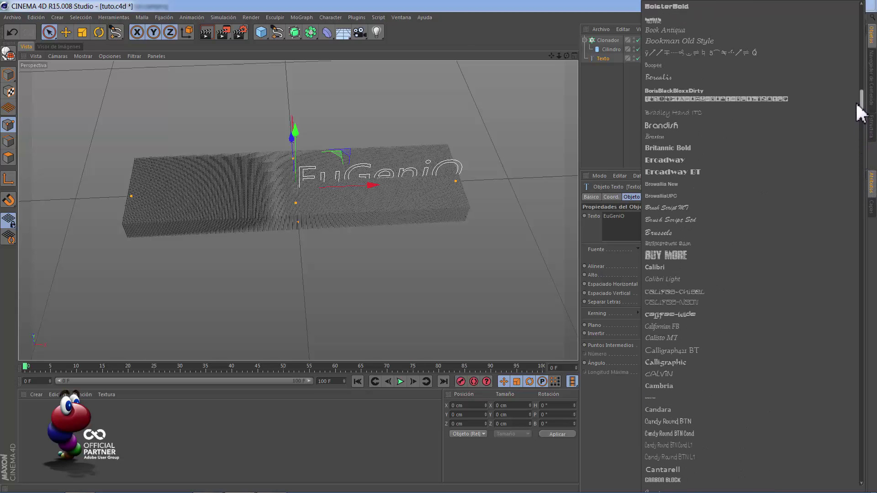
click(730, 123)
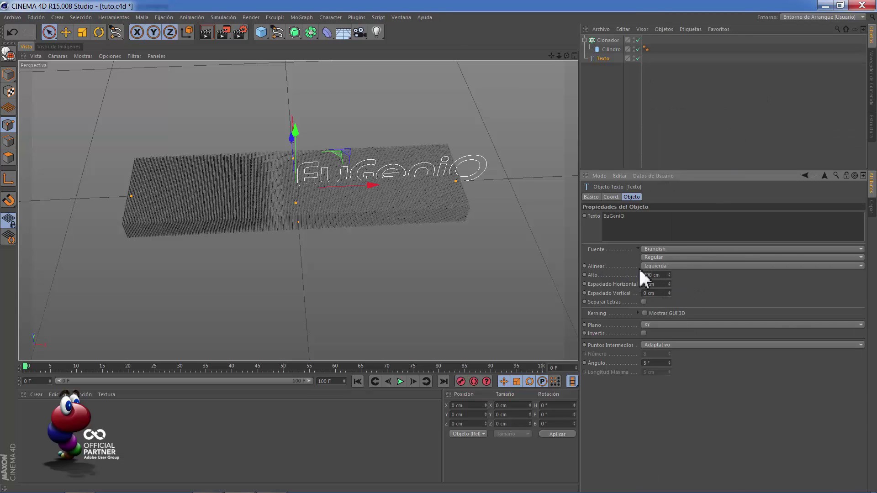
click(655, 264)
click(661, 285)
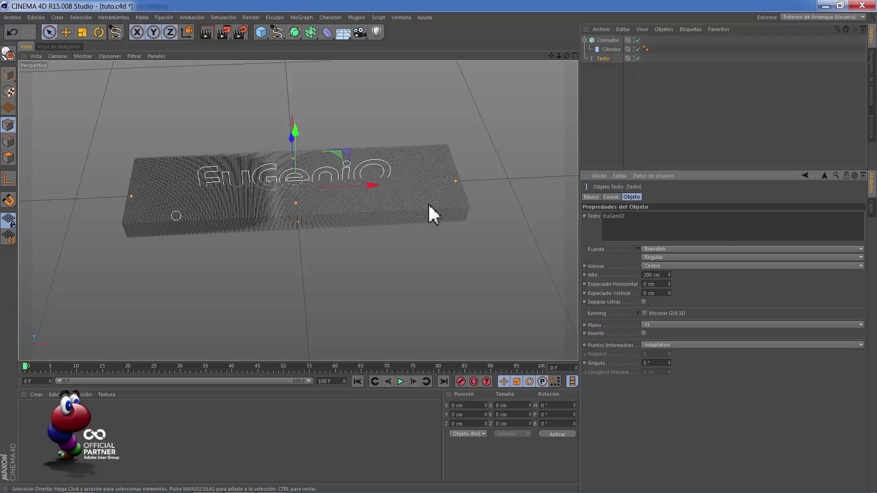
click(662, 275)
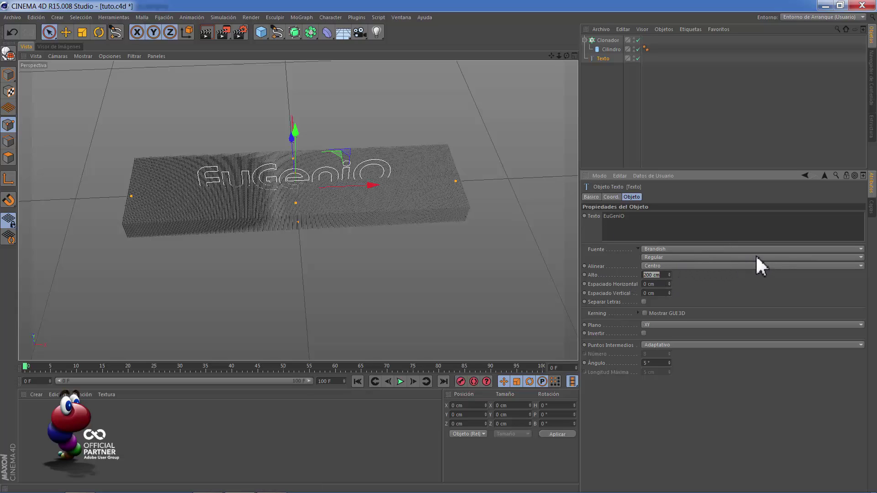
text(266)
key(Return)
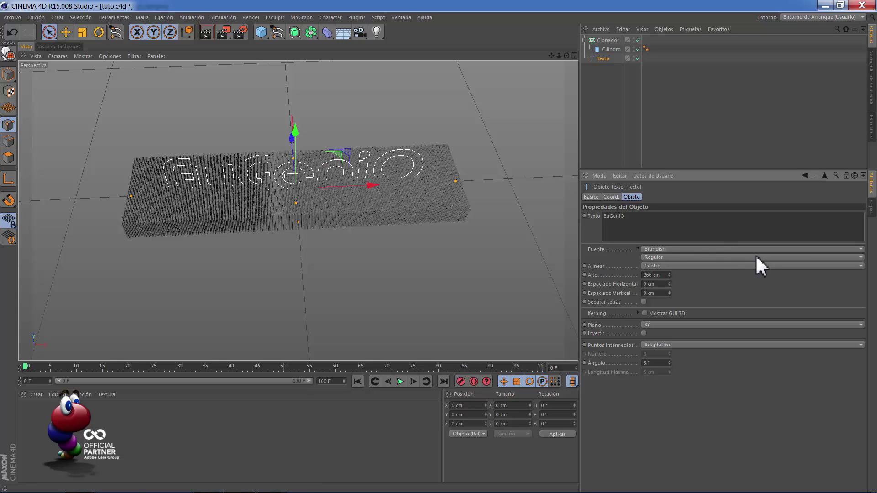
Step: Rotate the text spline to -90° pitch
click(611, 197)
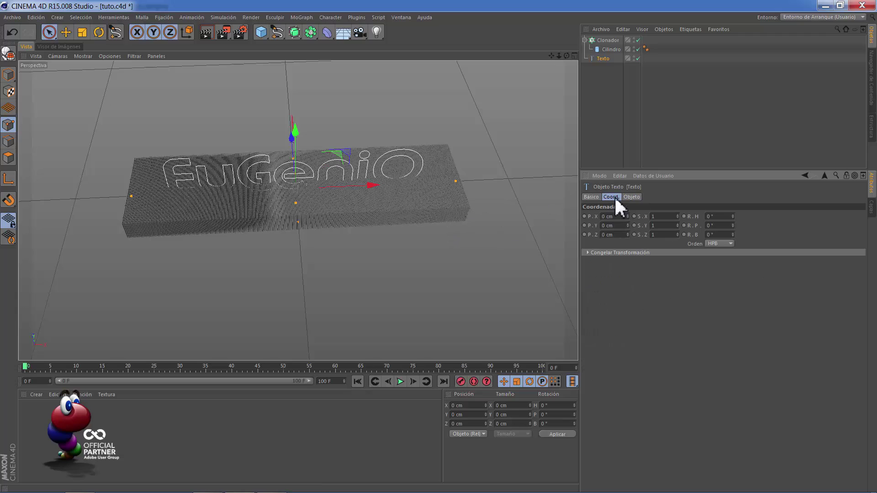
click(719, 225)
text(-90)
key(Return)
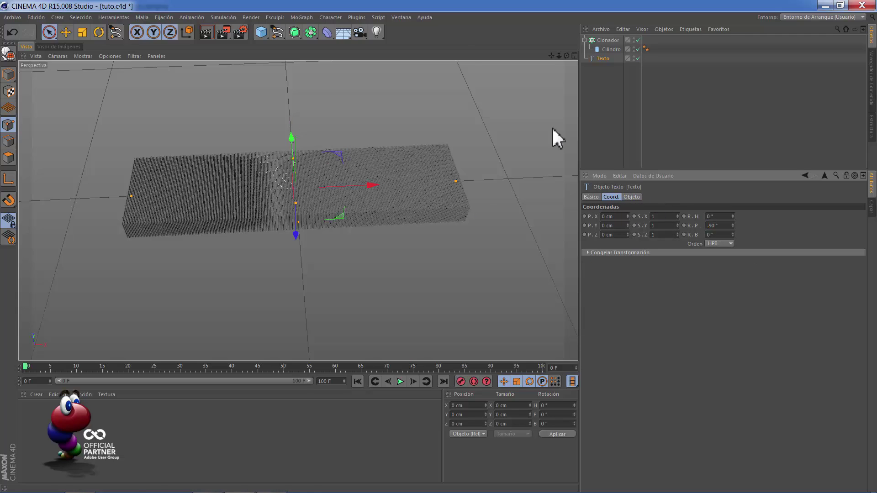
Step: With the cloner hidden, extrude the text 250 cm deep with an Extrude NURBS
click(638, 40)
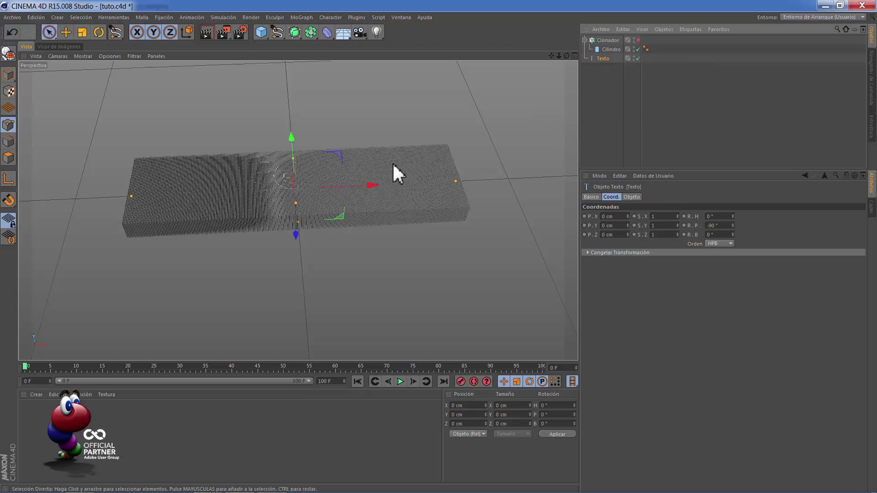
click(639, 48)
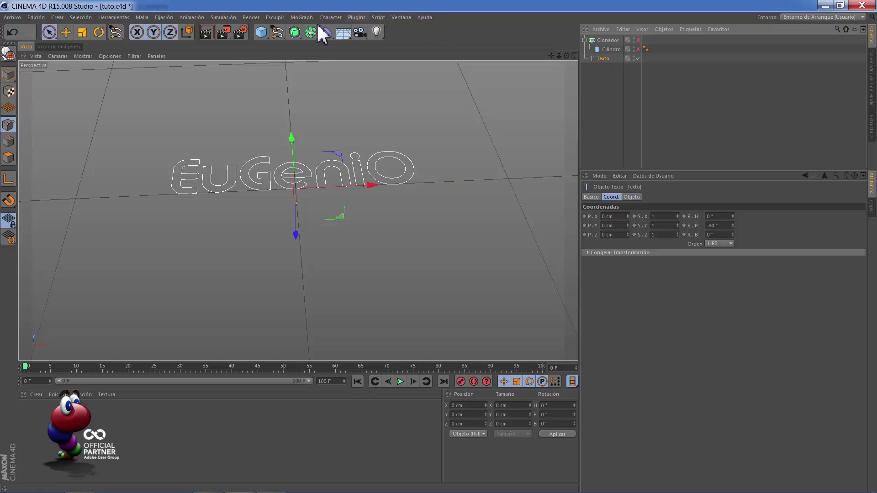
drag(293, 31, 424, 43)
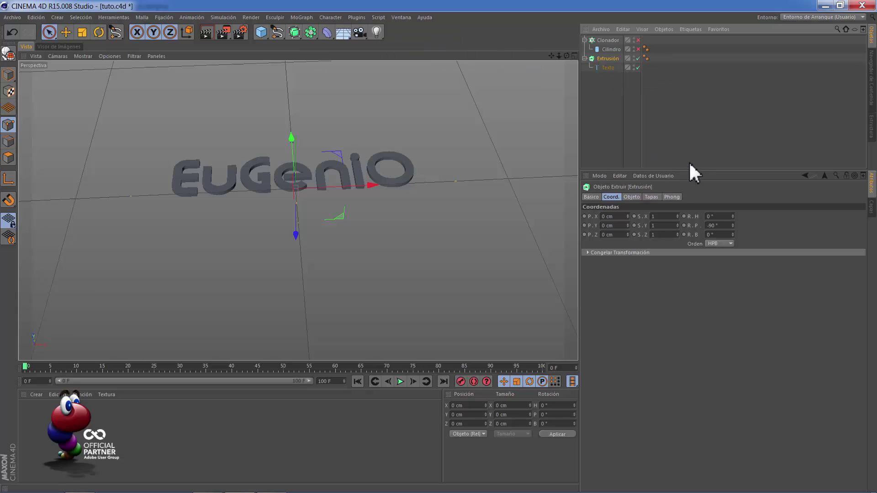
click(632, 197)
double_click(708, 216)
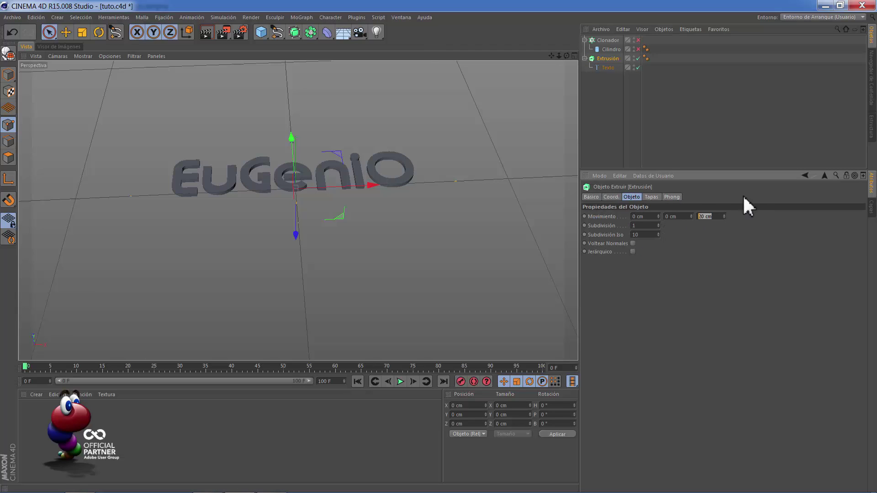
text(250)
key(Return)
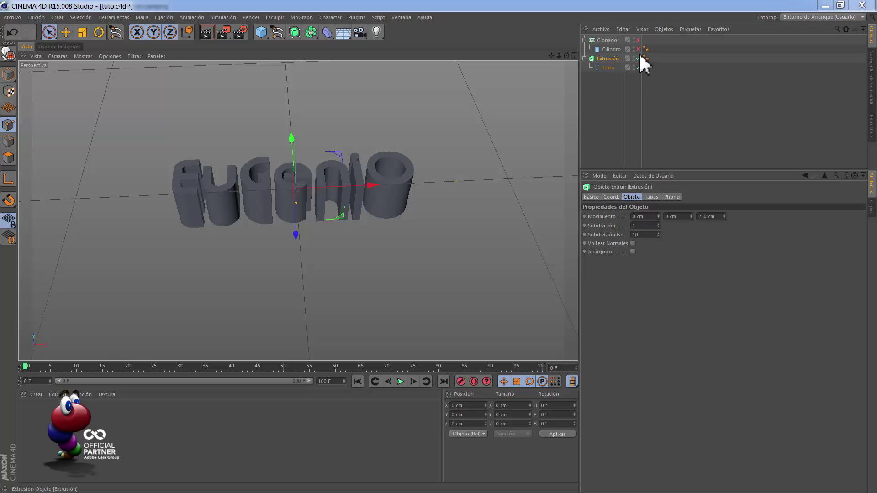
Step: Re-enable the Cloner and move the extruded text higher along Z within the plate
click(638, 40)
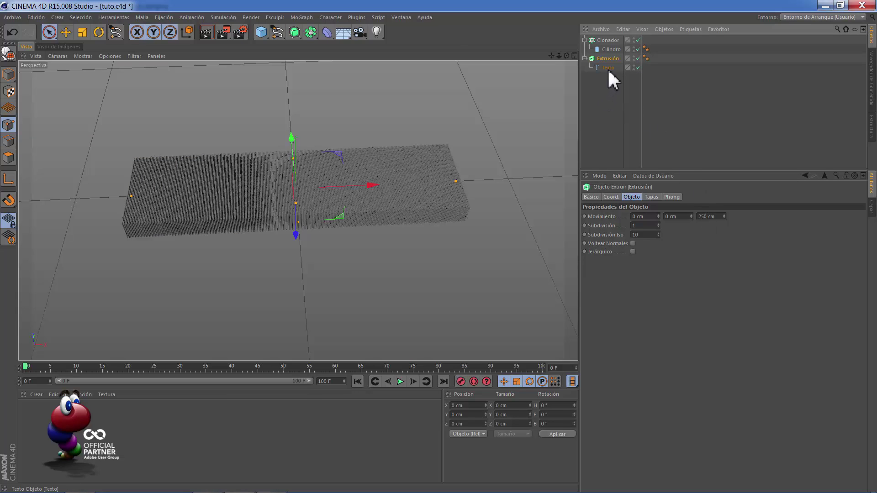
click(611, 49)
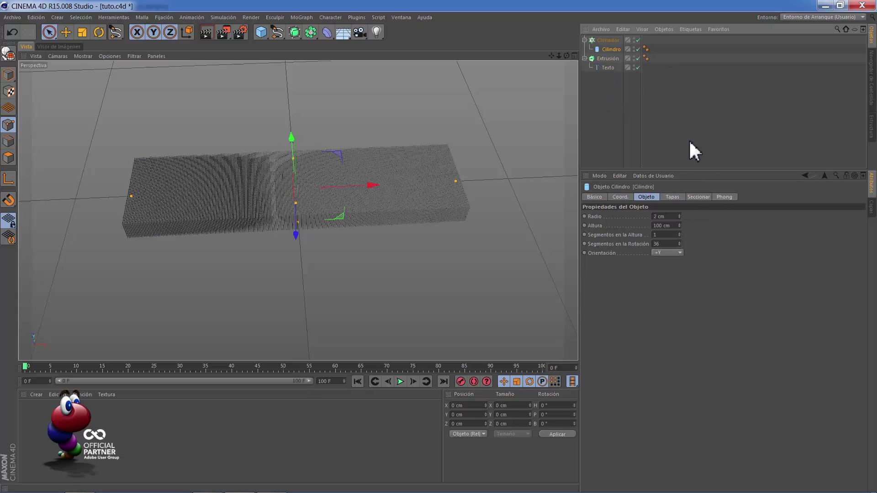
click(608, 58)
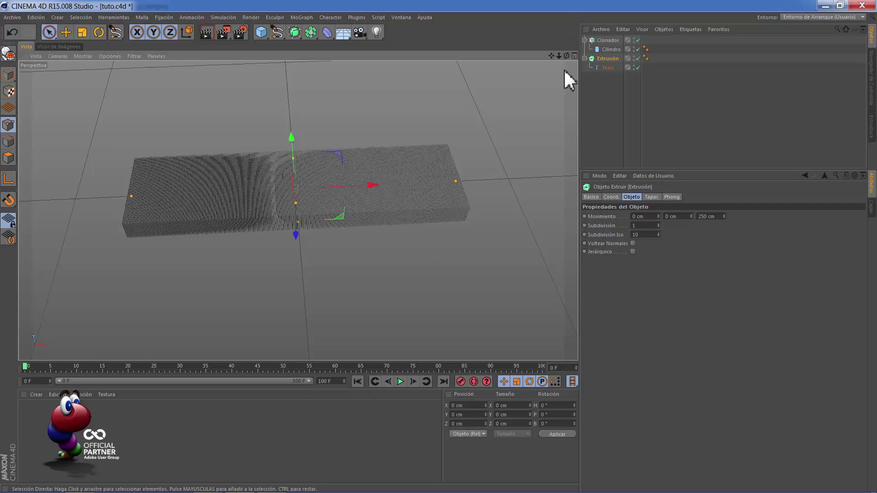
alt+drag(424, 257, 421, 128)
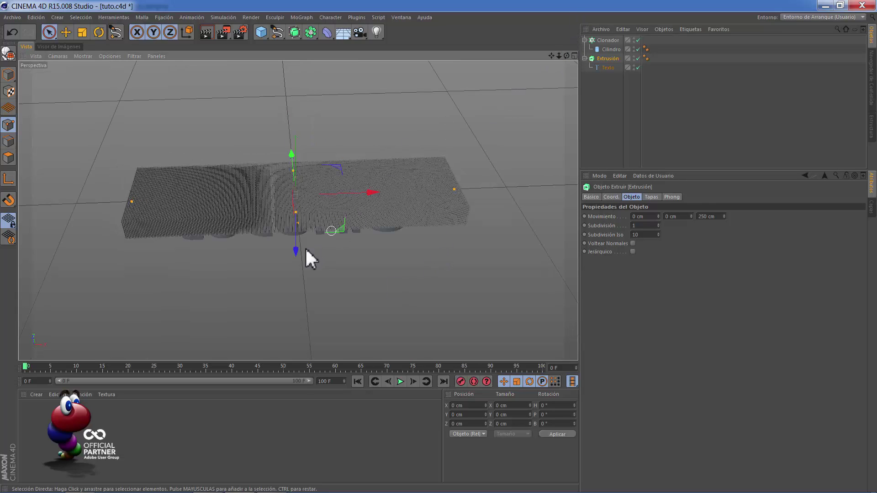
drag(295, 245, 301, 233)
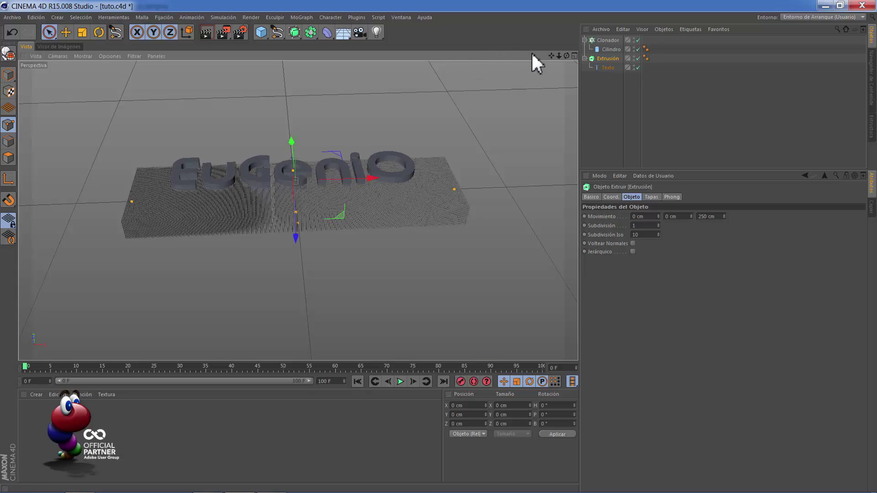
mouse_move(438, 251)
alt+mouse_down()
mouse_move(515, 73)
mouse_move(305, 121)
mouse_move(295, 132)
alt+mouse_up()
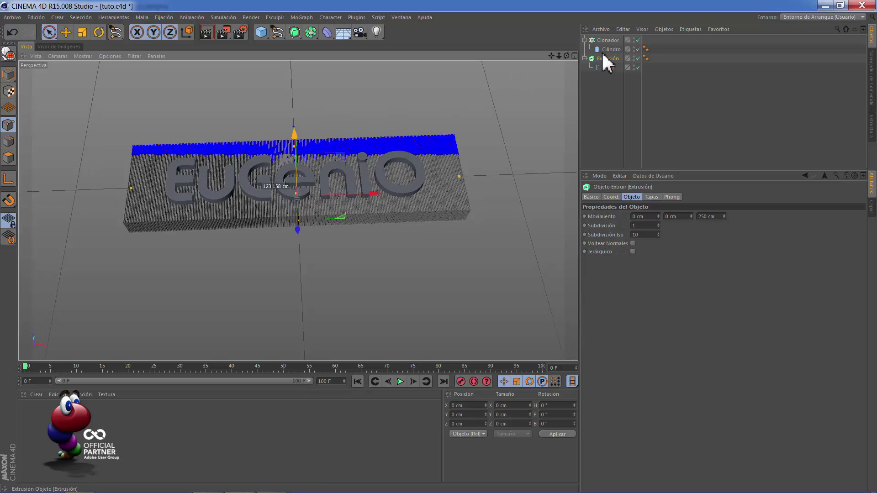
mouse_move(440, 236)
alt+mouse_down()
mouse_move(442, 228)
mouse_move(439, 254)
mouse_move(488, 144)
alt+mouse_up()
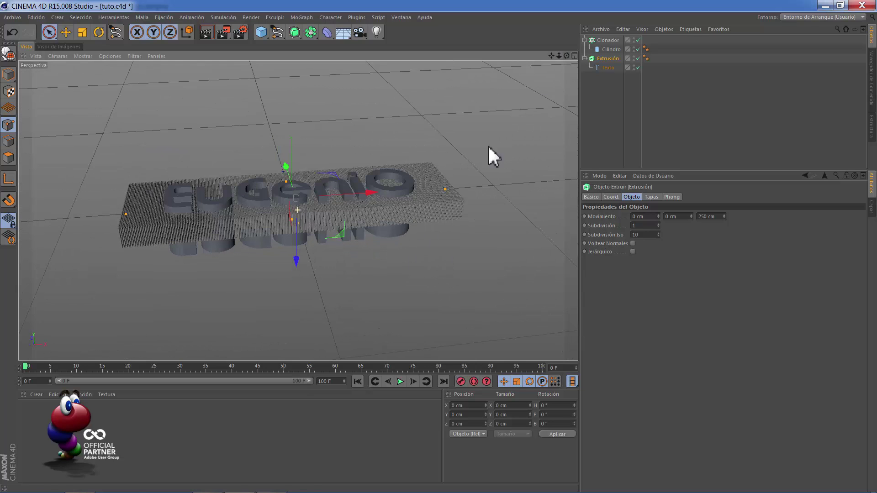
drag(296, 262, 298, 251)
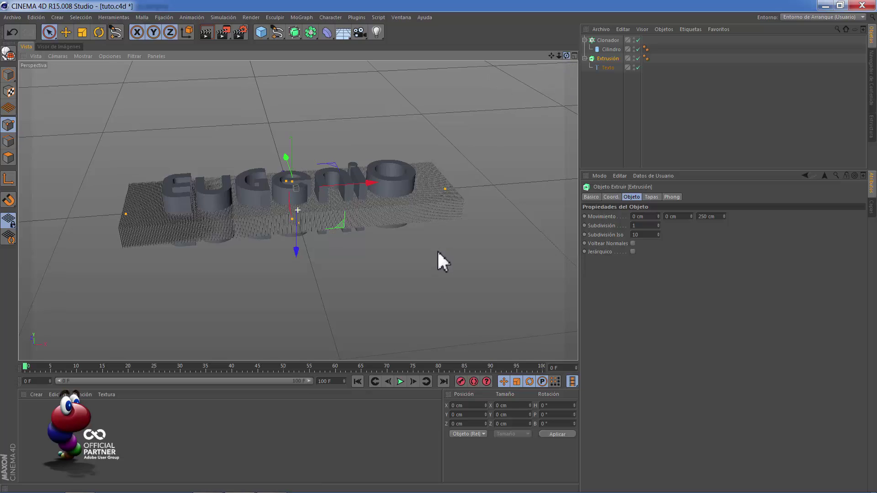
alt+drag(438, 251, 435, 243)
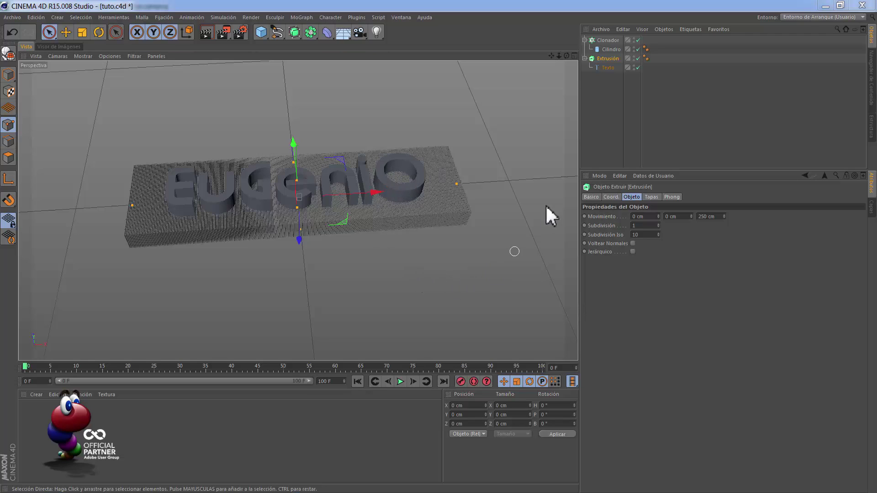
Step: Add a Volumen effector to the Cloner and review the Volumen and Extrusión settings
click(602, 39)
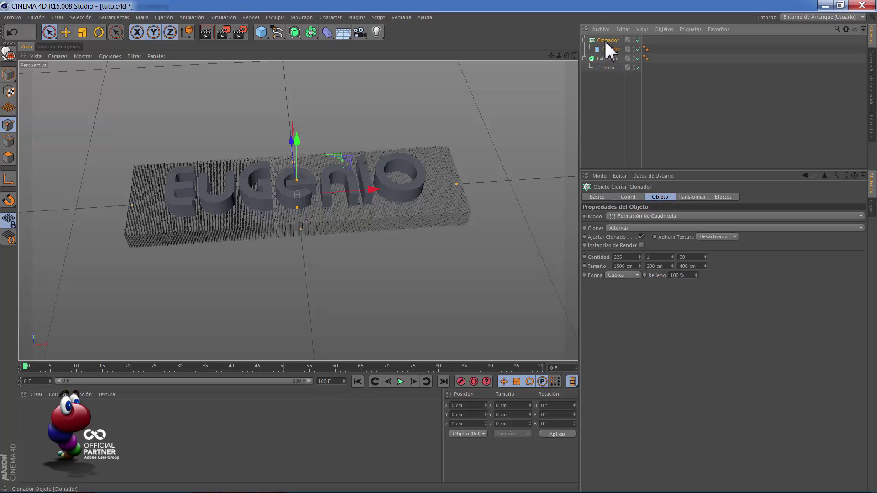
click(303, 17)
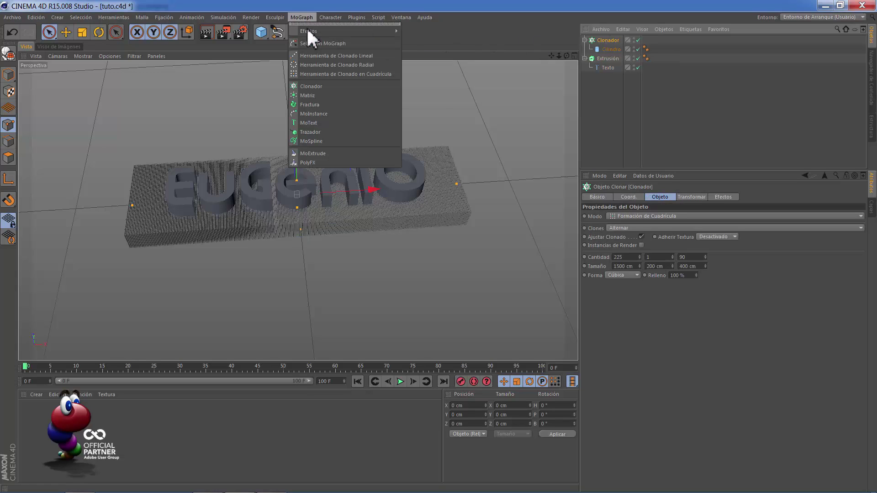
mouse_move(343, 31)
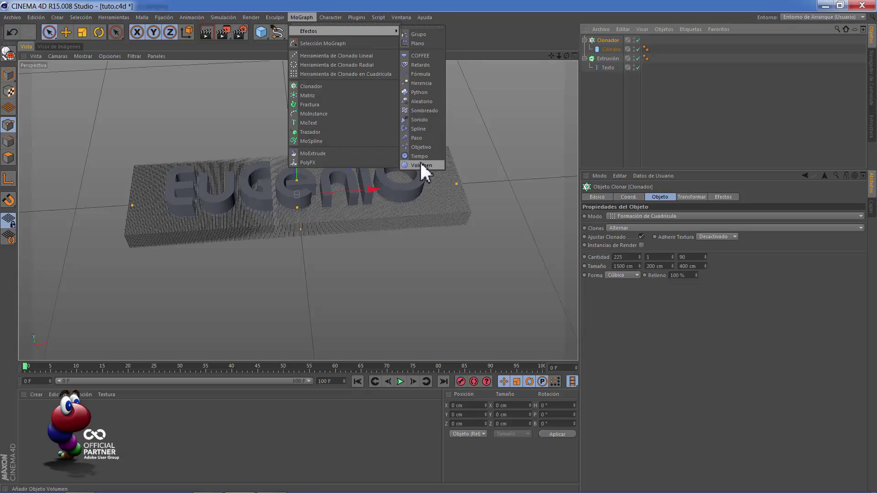
click(420, 165)
click(605, 40)
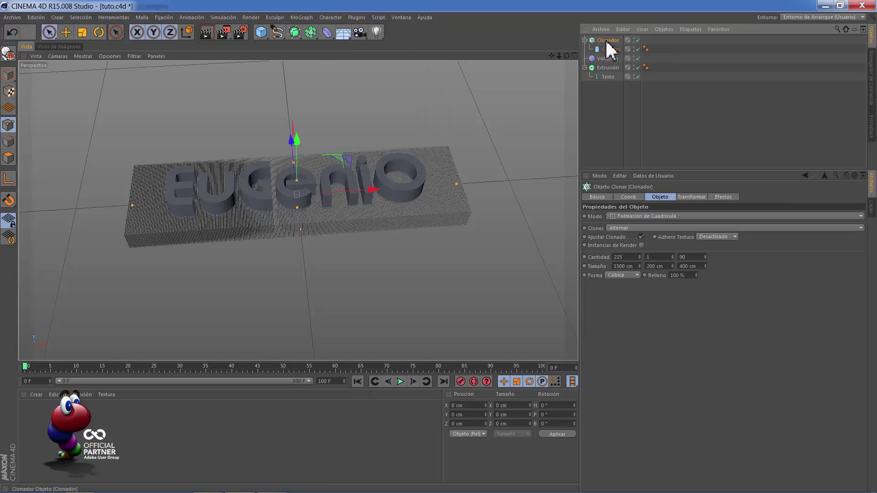
click(725, 196)
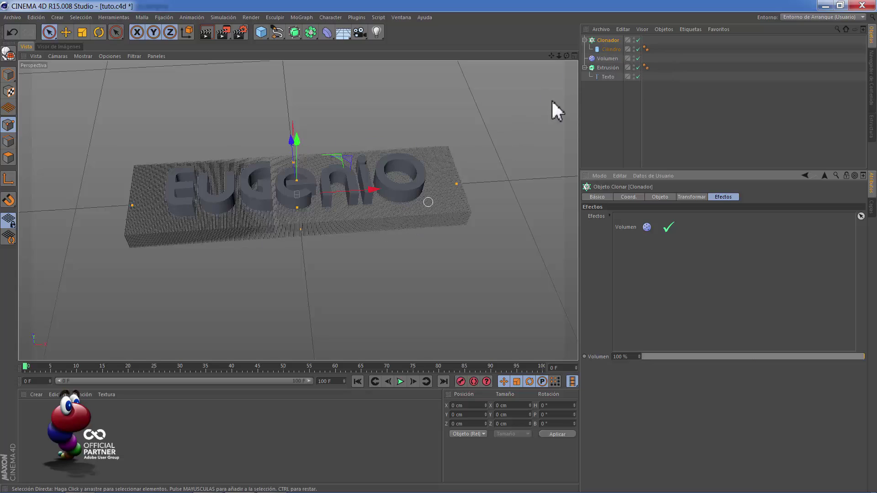
click(605, 59)
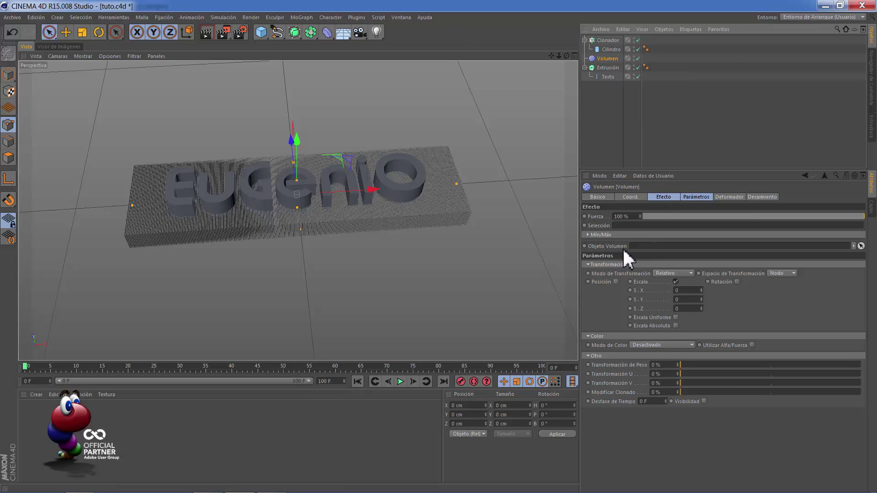
click(608, 67)
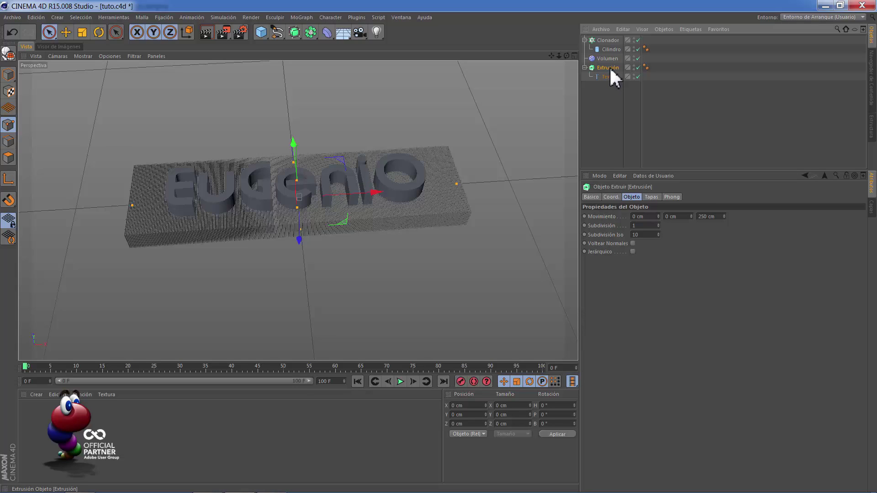
Step: Make Extrusión the Volumen effector's volume object with Visibility on, and hide Extrusión
click(602, 39)
click(607, 58)
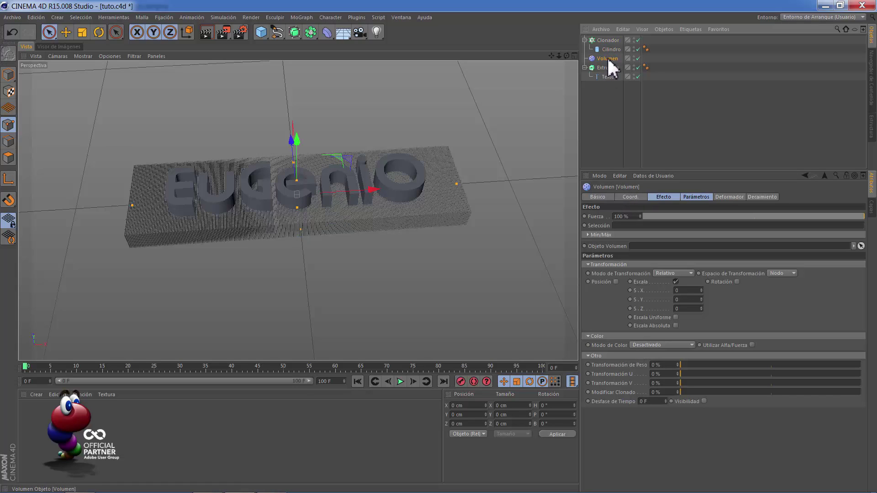
drag(610, 67, 641, 246)
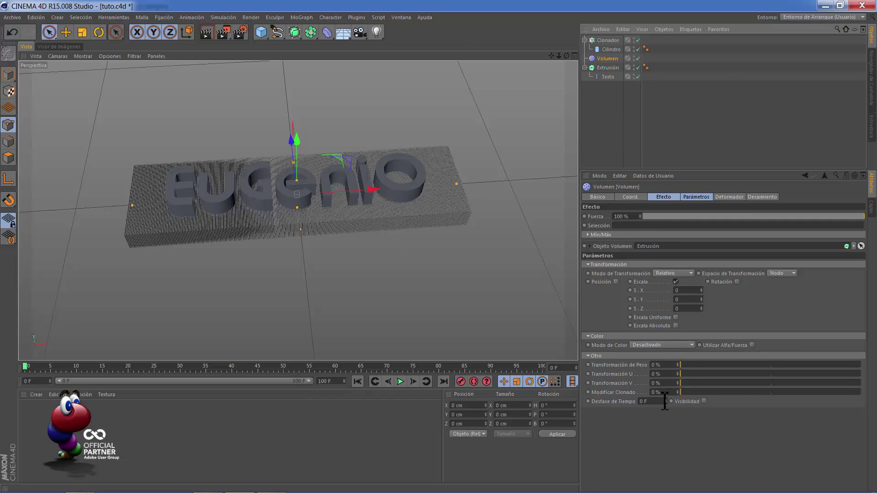
click(704, 401)
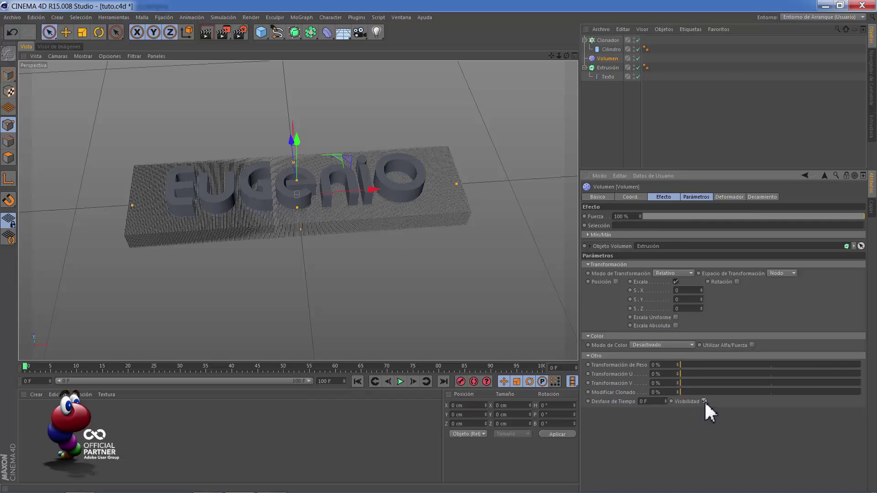
click(634, 66)
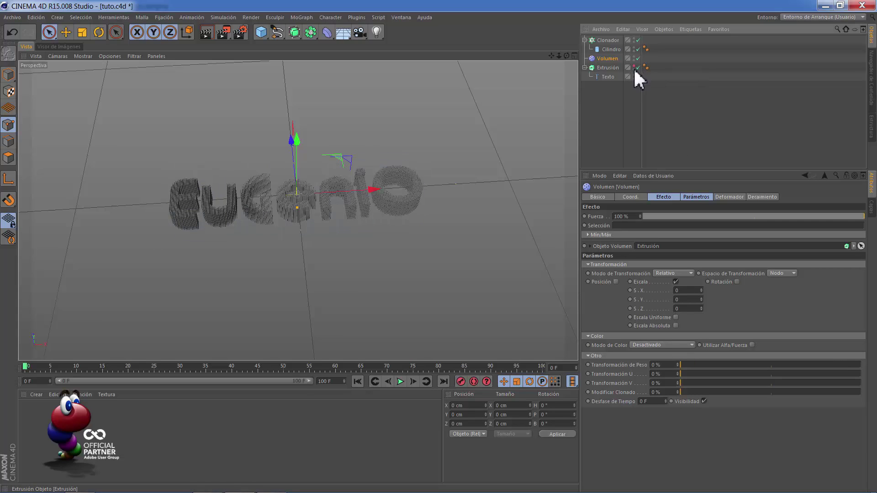
Step: Orbit to a near-frontal view of the cloned letters and add a camera
mouse_move(566, 55)
mouse_down()
mouse_move(438, 260)
mouse_move(257, 183)
mouse_up()
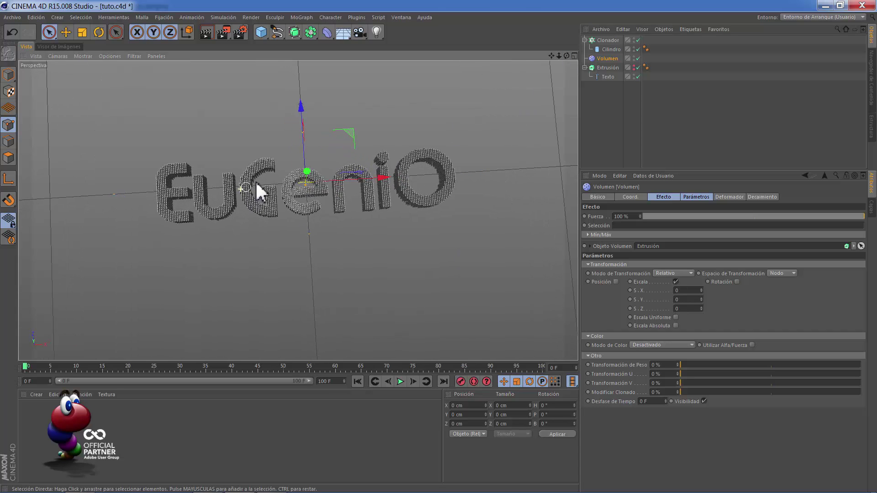
scroll(256, 180, up, 5)
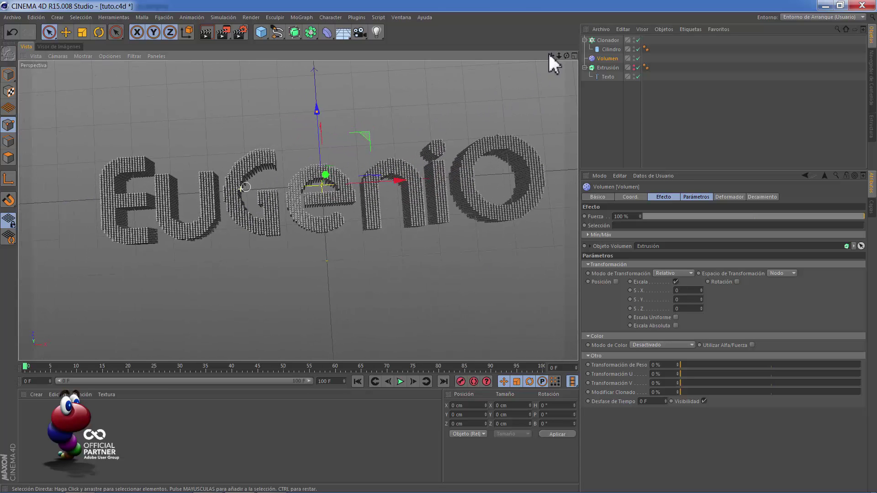
drag(551, 55, 437, 246)
drag(566, 55, 438, 245)
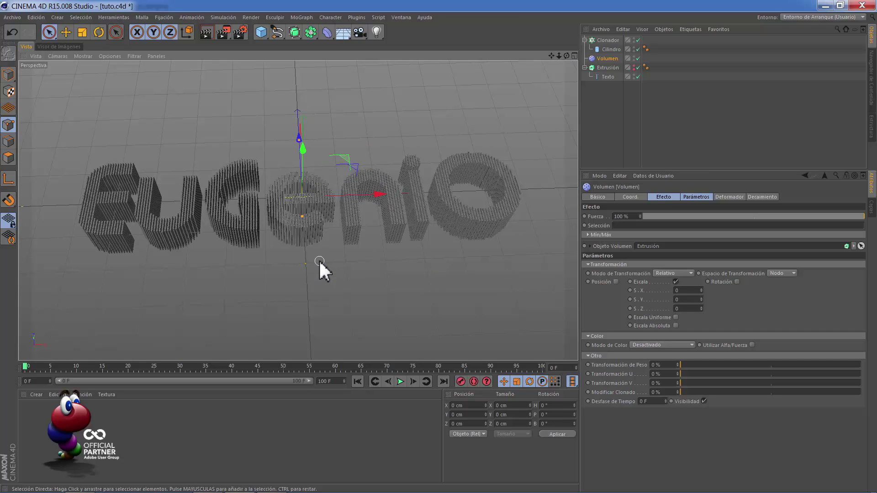
alt+drag(319, 259, 580, 317)
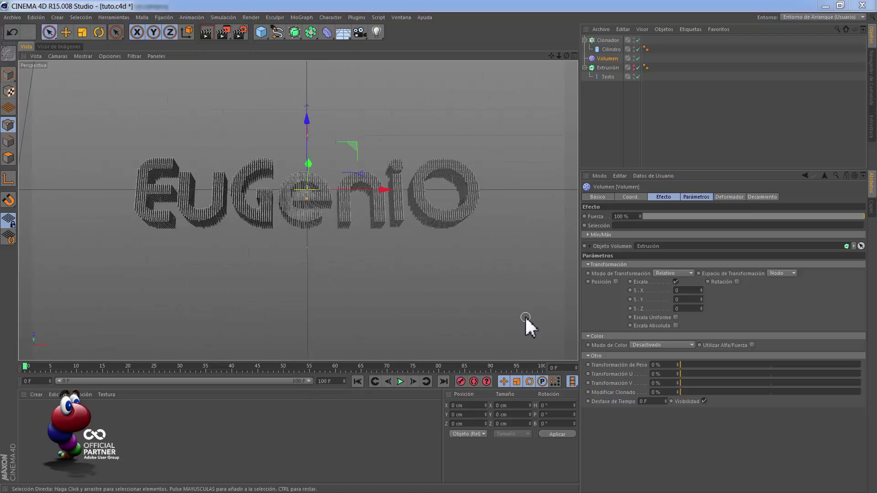
drag(359, 33, 383, 42)
click(384, 45)
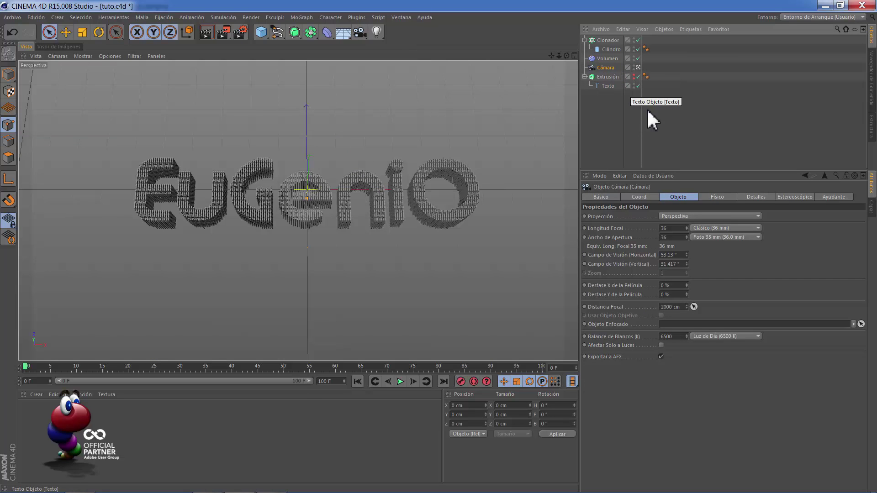
Step: Set the camera's focal length to 25 mm and aperture width to 80 mm
click(670, 228)
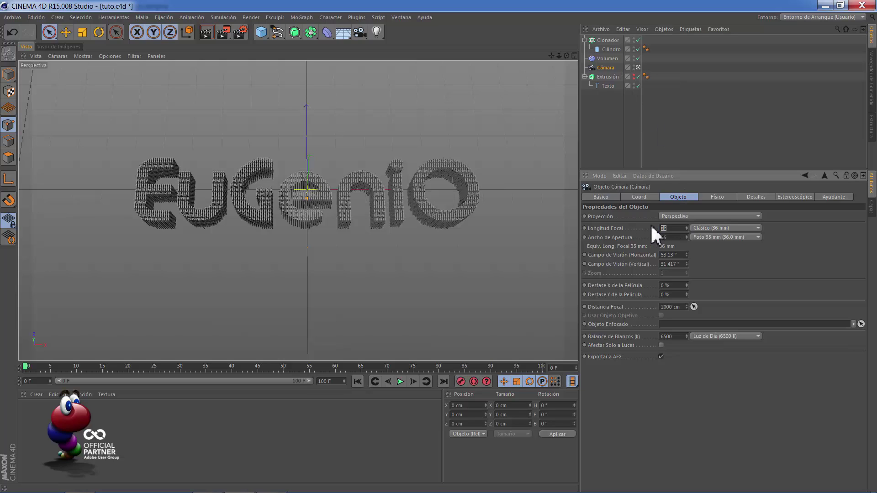
text(25)
key(Tab)
text(0)
key(Return)
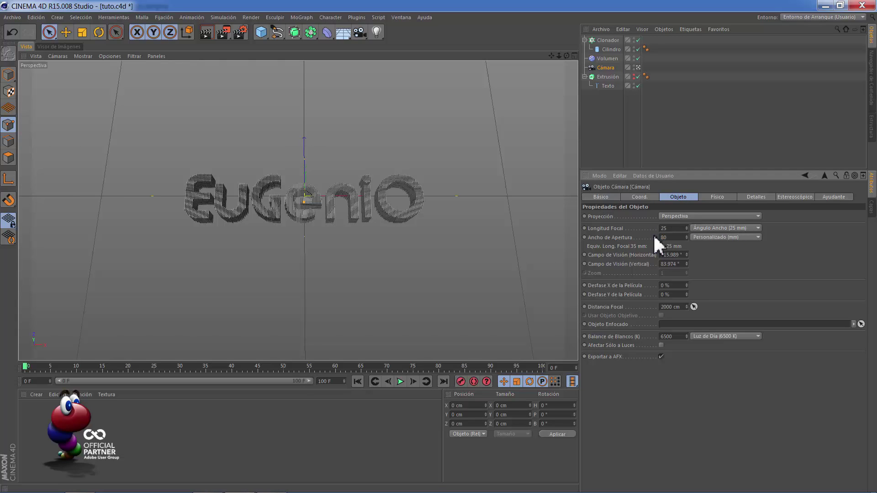
scroll(439, 248, up, 3)
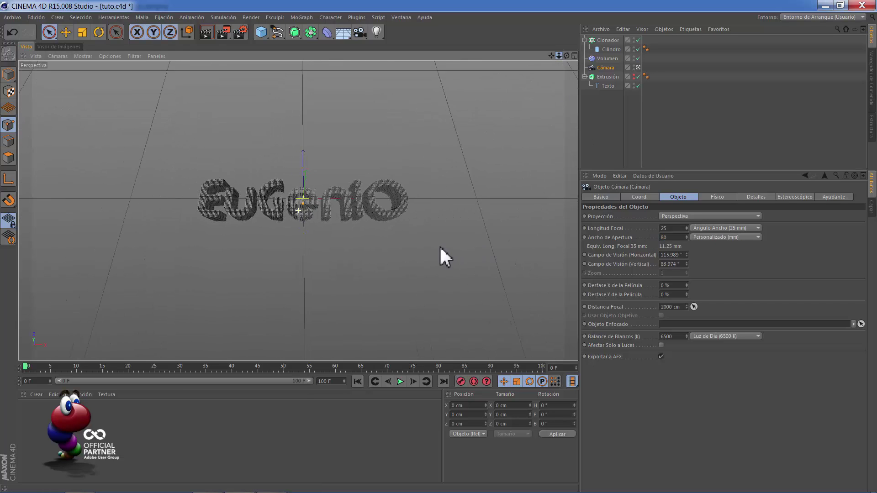
scroll(439, 248, up, 3)
scroll(439, 248, up, 3)
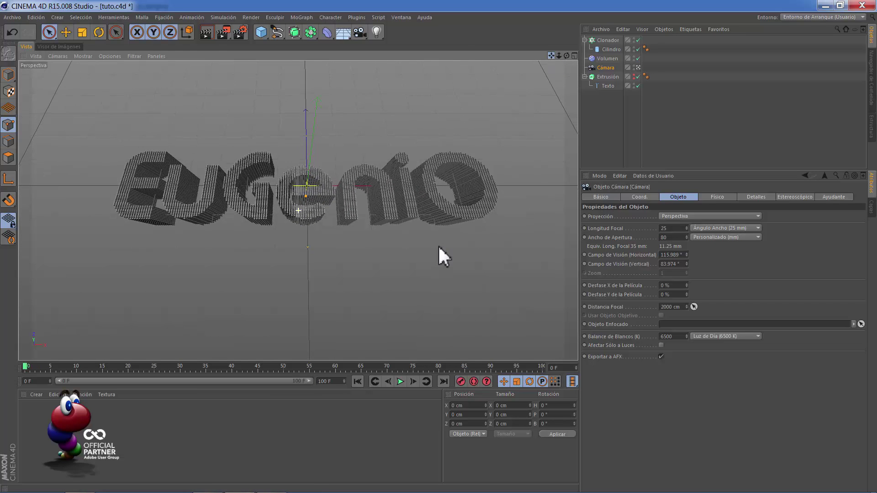
scroll(437, 245, down, 2)
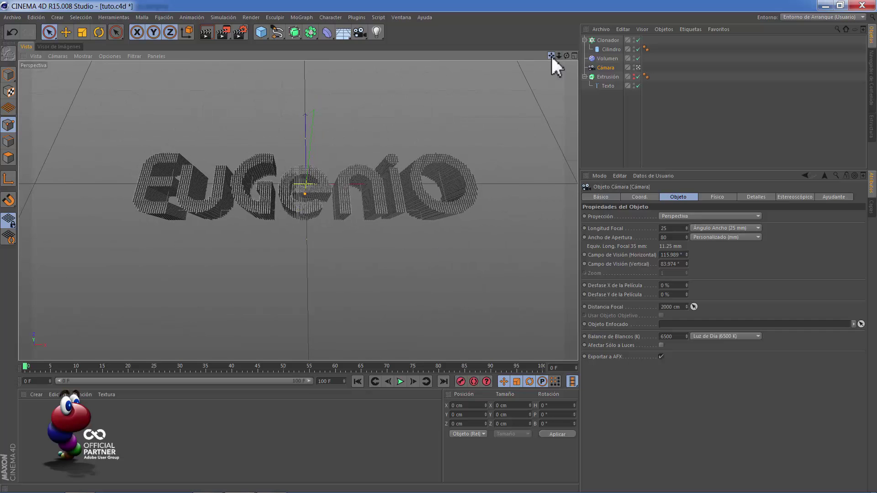
scroll(439, 245, up, 2)
scroll(439, 245, up, 2)
click(607, 59)
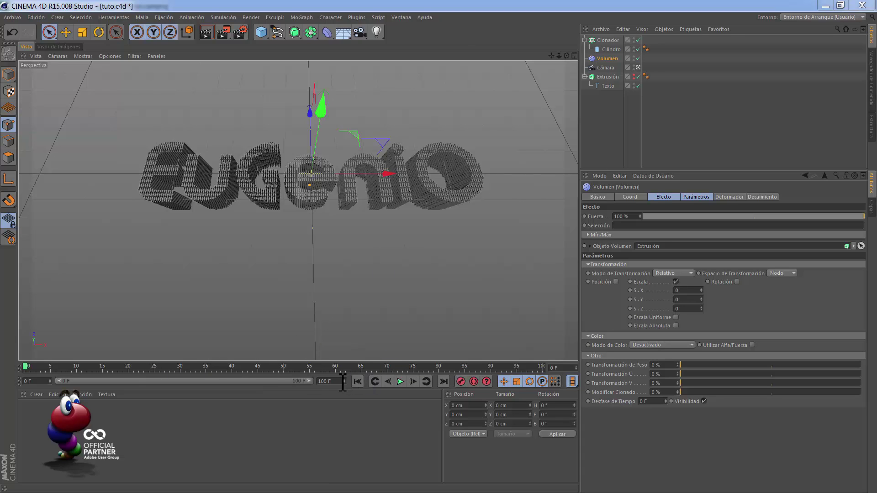
Step: Set the animation end frame to 250 and extend the timeline range to 250 F
click(326, 381)
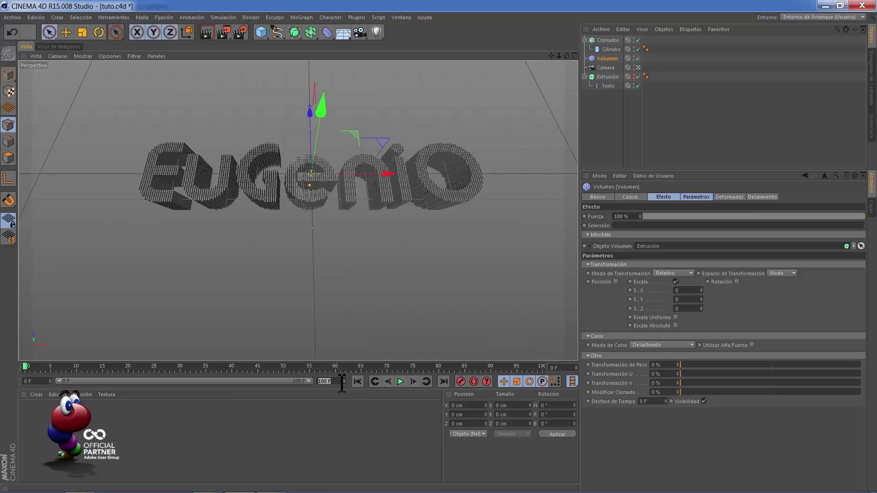
text(250)
key(Return)
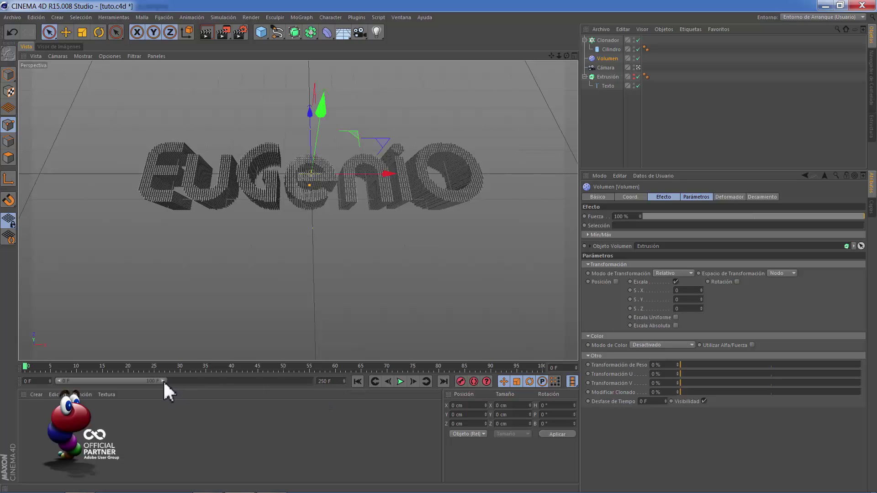
drag(163, 380, 342, 381)
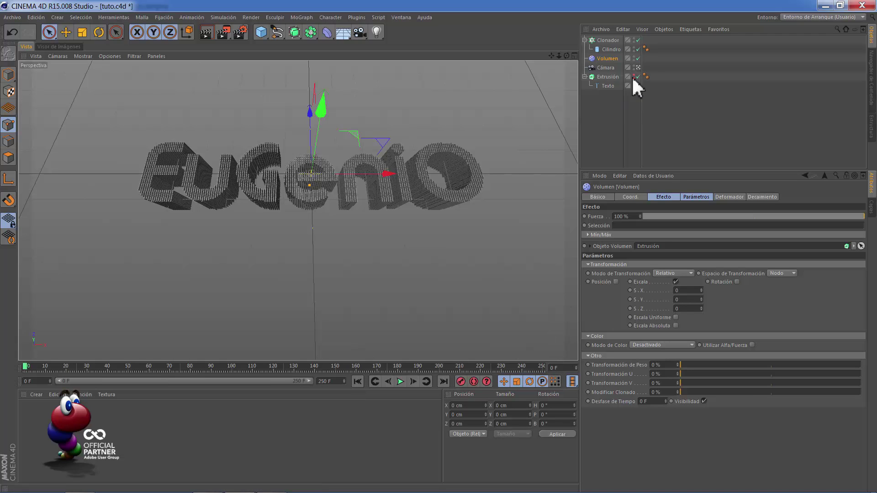
click(609, 39)
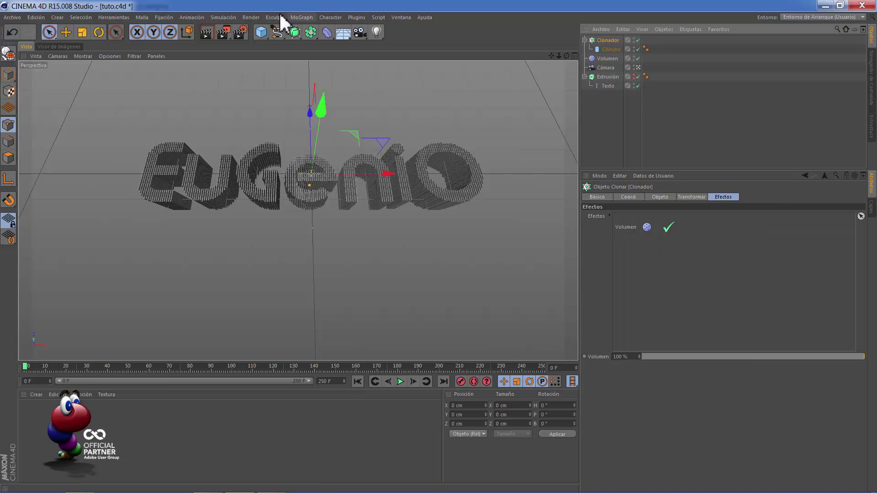
Step: Add an Aleatorio effector to the clones with position ranges X 0, Y 1500 and Z 150 cm
click(301, 18)
mouse_move(322, 31)
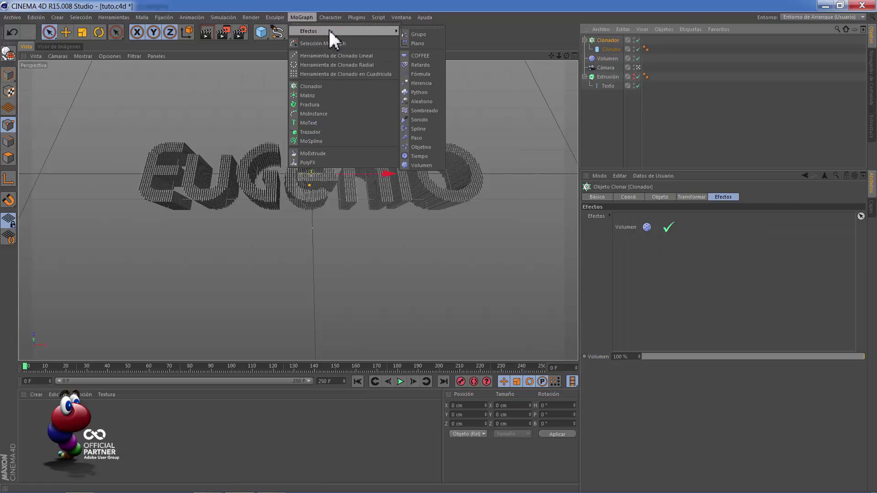
click(424, 101)
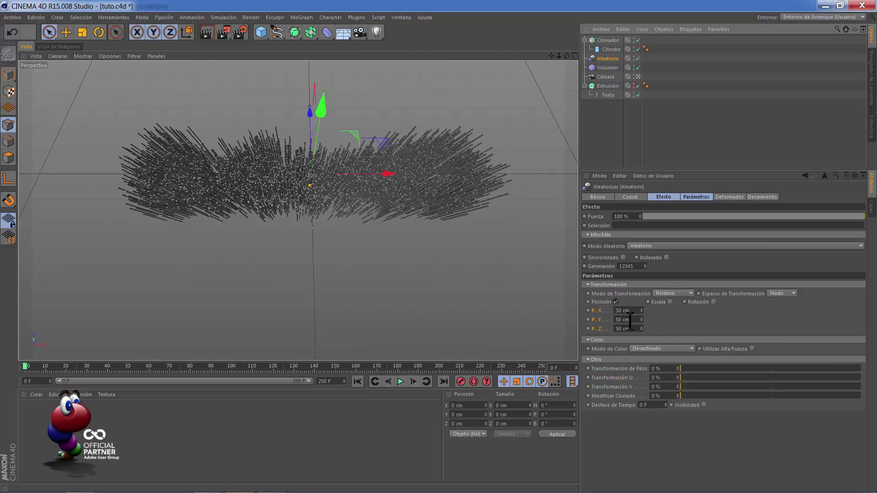
click(628, 311)
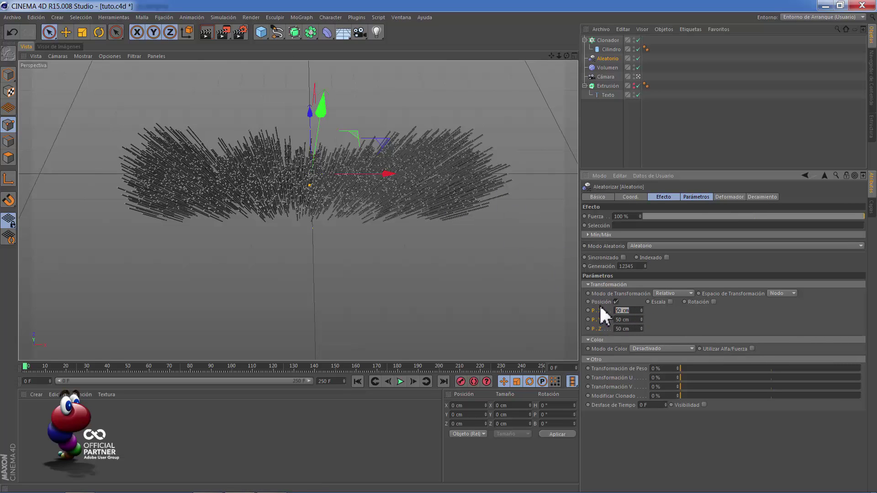
text(0)
key(Return)
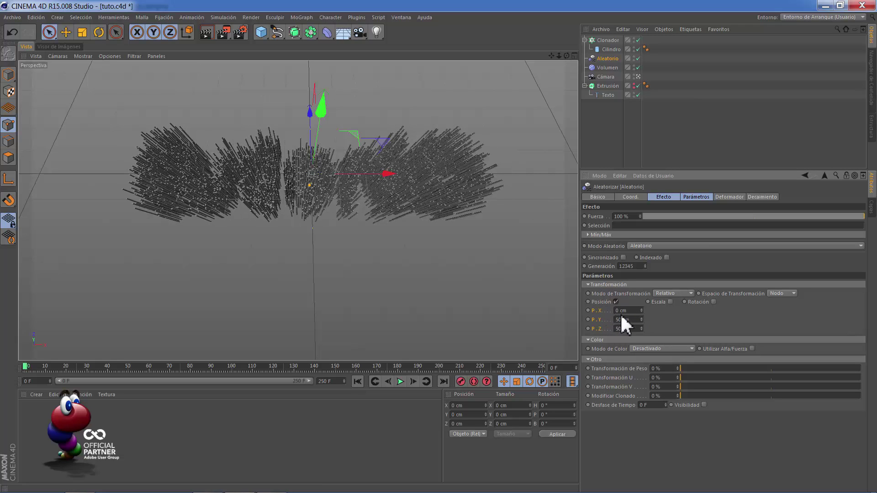
click(622, 320)
text(150)
text(0)
key(Return)
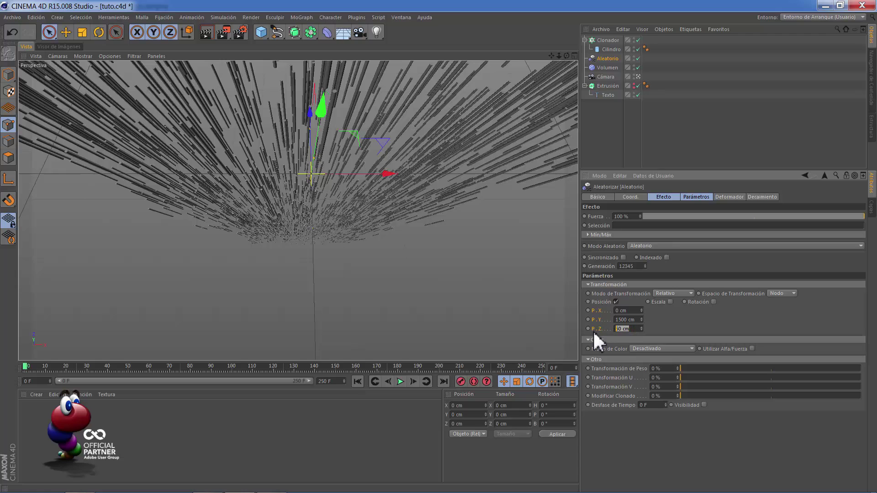
text(150)
key(Return)
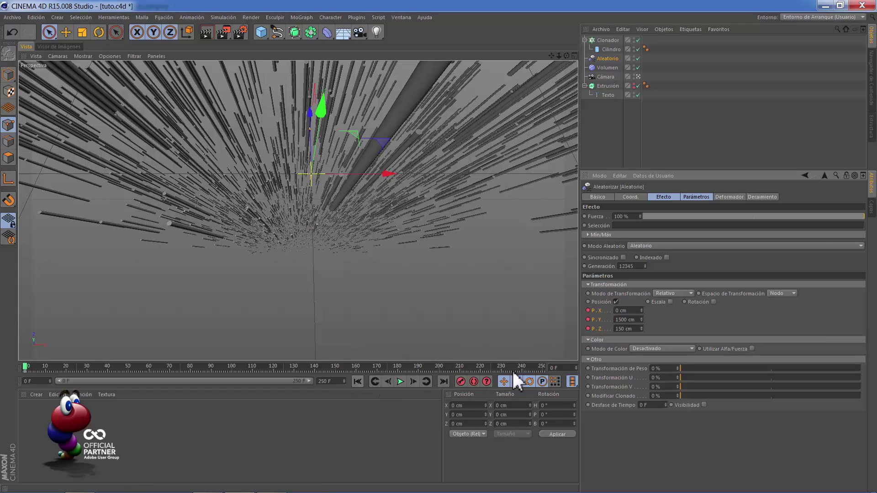
Step: At frame 200, set the Random effector's Y and Z position offsets to 0, then scrub to preview
text(200)
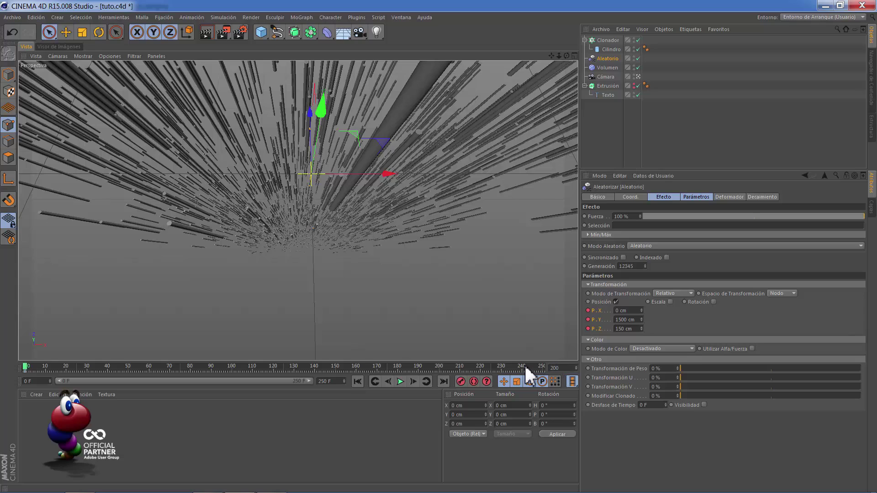
key(Return)
click(633, 320)
text(0)
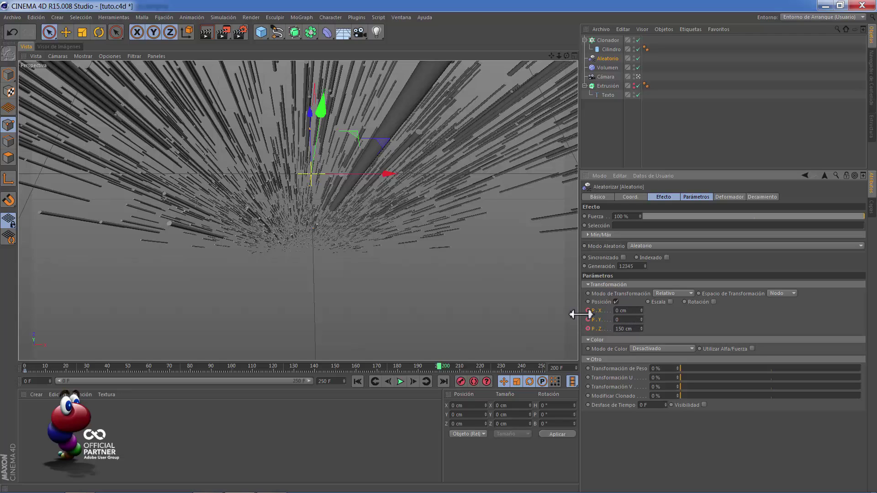
key(Tab)
text(0)
key(Return)
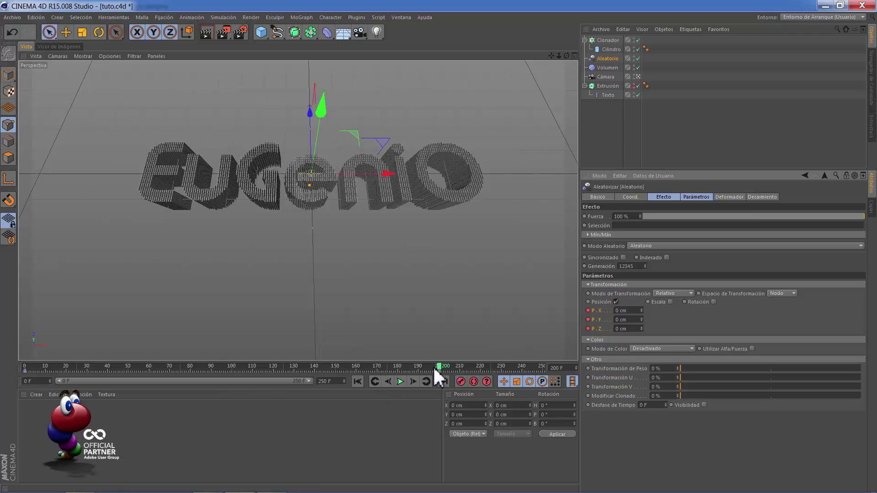
mouse_move(435, 365)
mouse_down()
mouse_move(78, 367)
mouse_move(445, 384)
mouse_up()
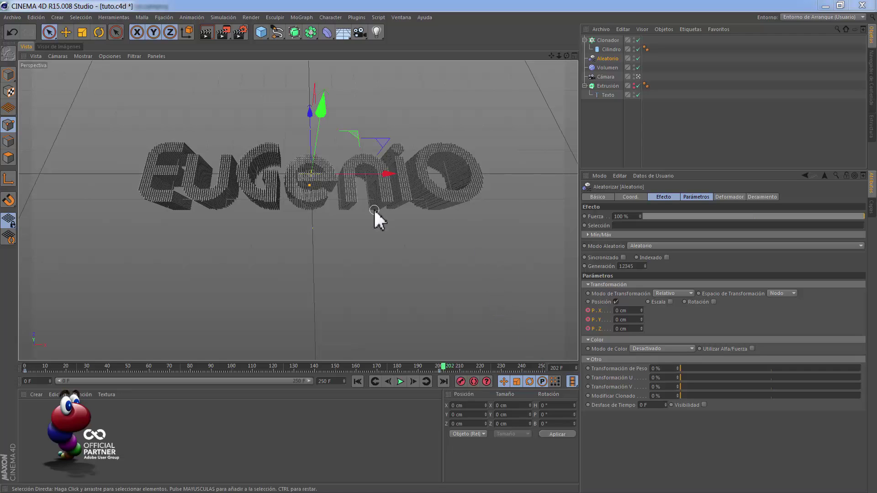
Step: Add a Sombreado (Shader) effector to the Clonador
click(602, 41)
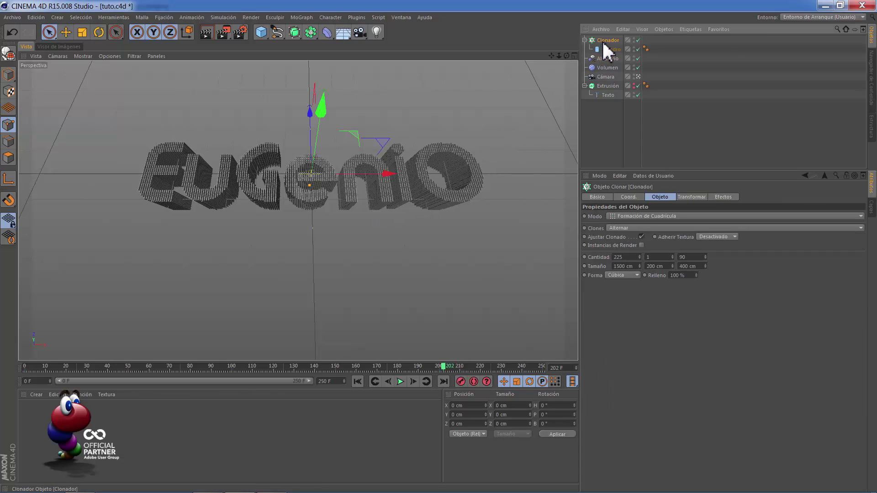
click(308, 17)
mouse_move(342, 31)
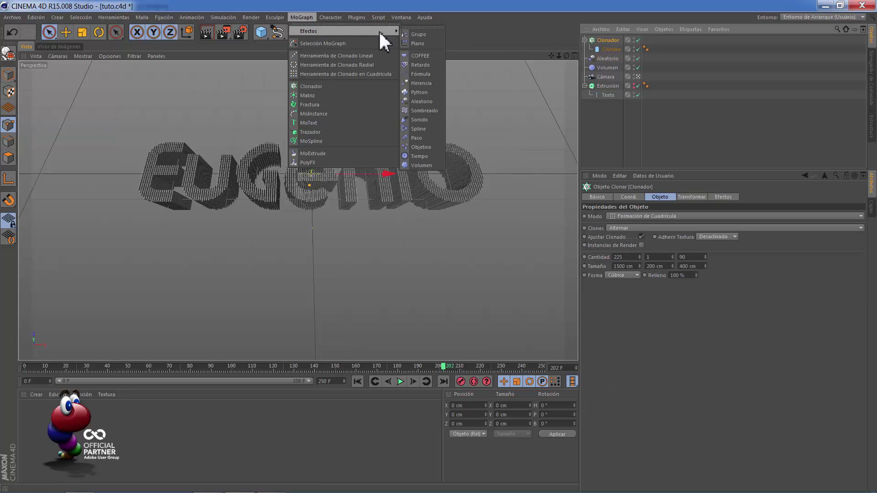
click(434, 110)
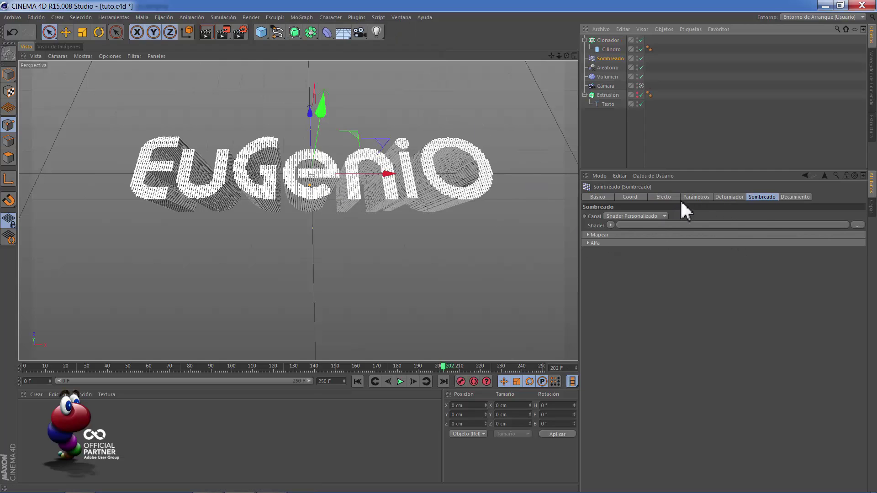
Step: Set the Sombreado effector's Escala to 0 and bring up its shading settings
click(693, 197)
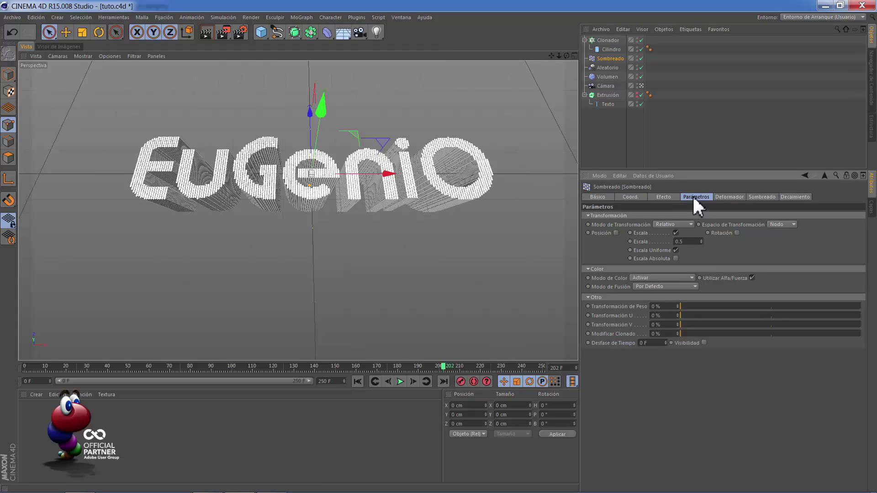
click(685, 241)
text(0)
key(Return)
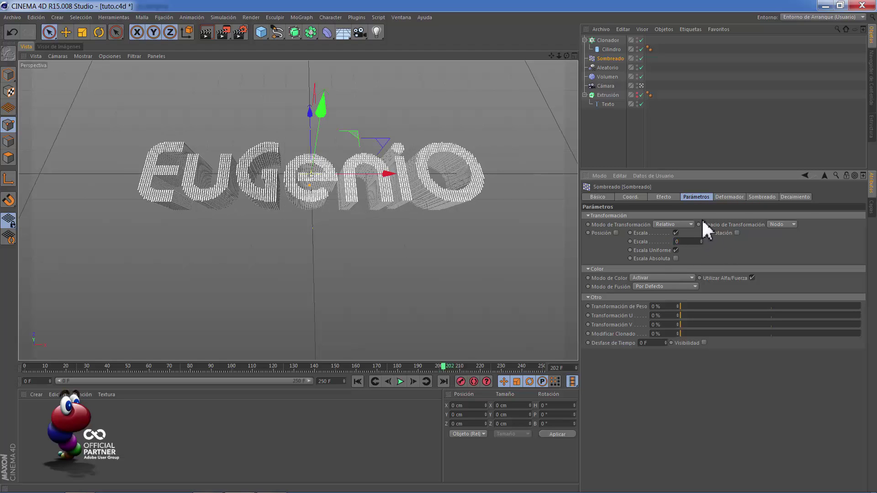
click(761, 197)
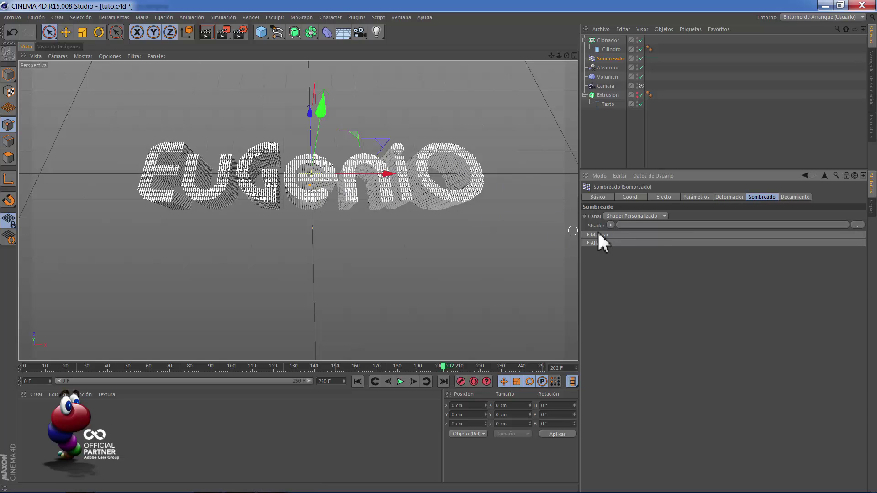
Step: Assign a Ruido noise shader to the effector and set its type to Ruido Mod
click(610, 226)
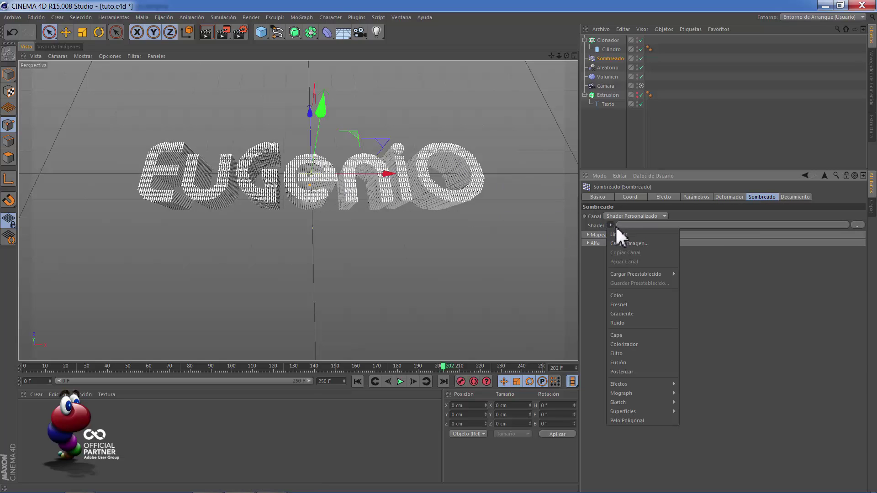
click(622, 321)
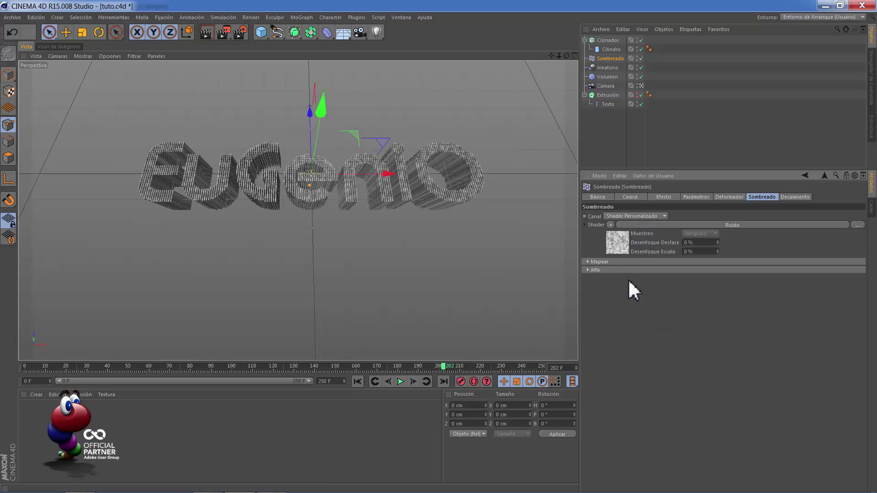
click(631, 223)
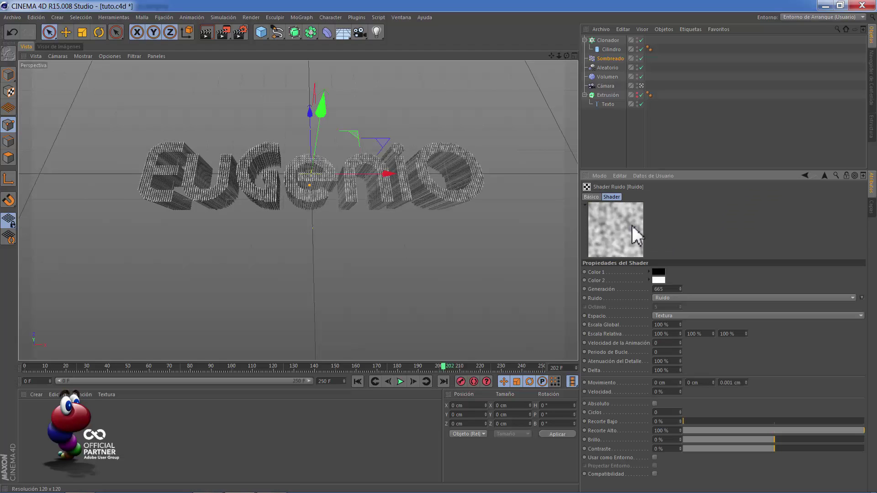
click(662, 297)
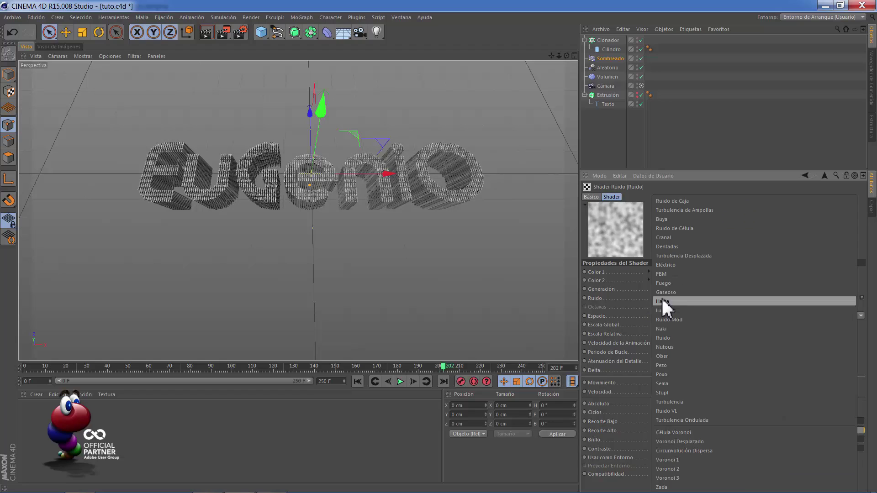
click(674, 321)
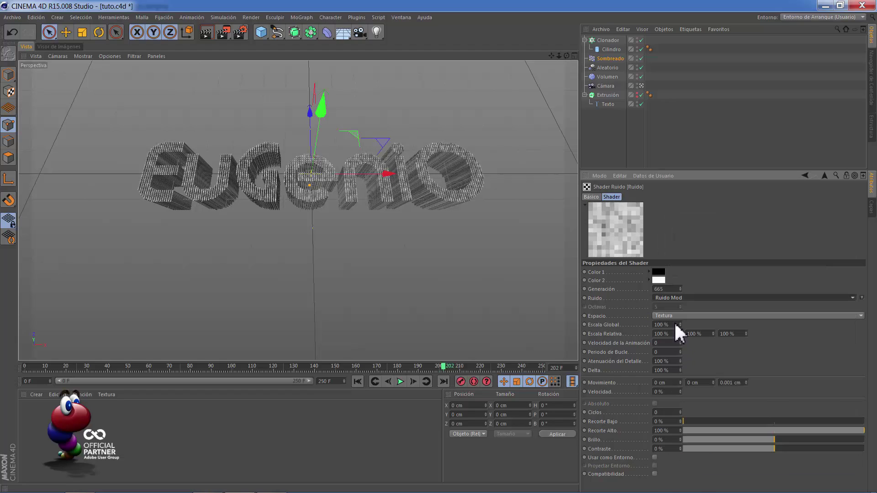
Step: Set the noise Color 1 to orange and Color 2 to pale yellow
click(660, 271)
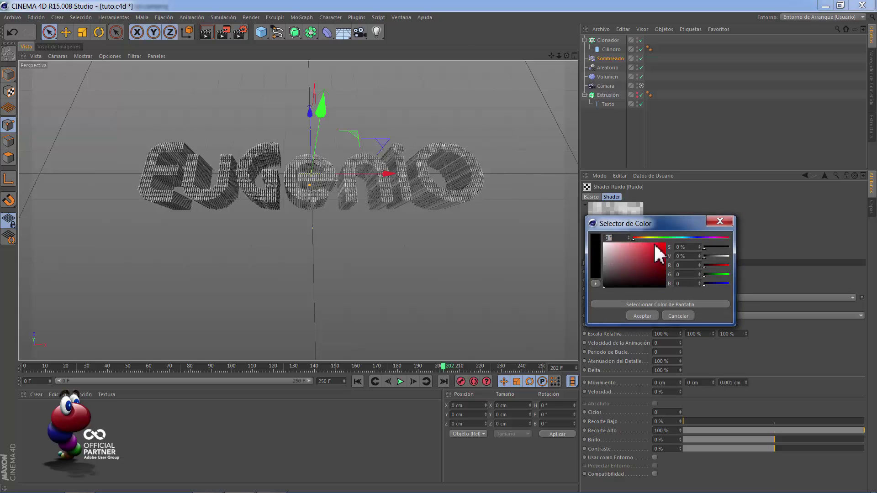
drag(637, 237, 641, 236)
click(653, 242)
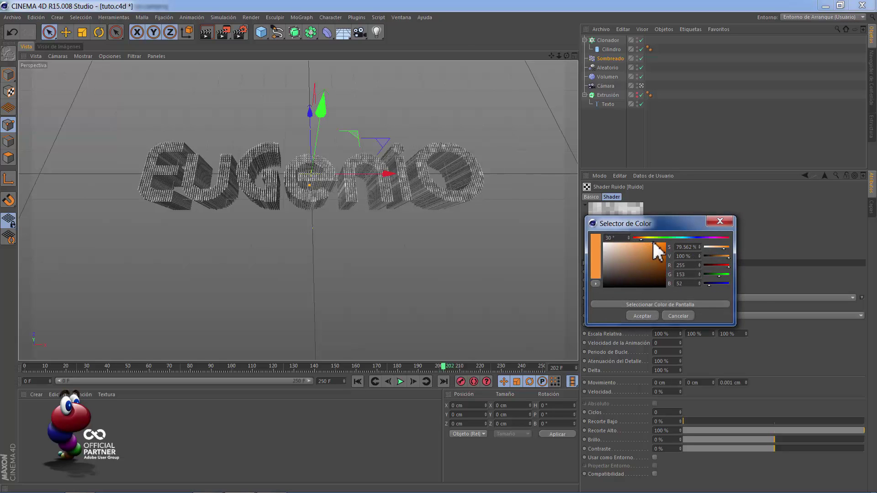
click(647, 316)
click(657, 279)
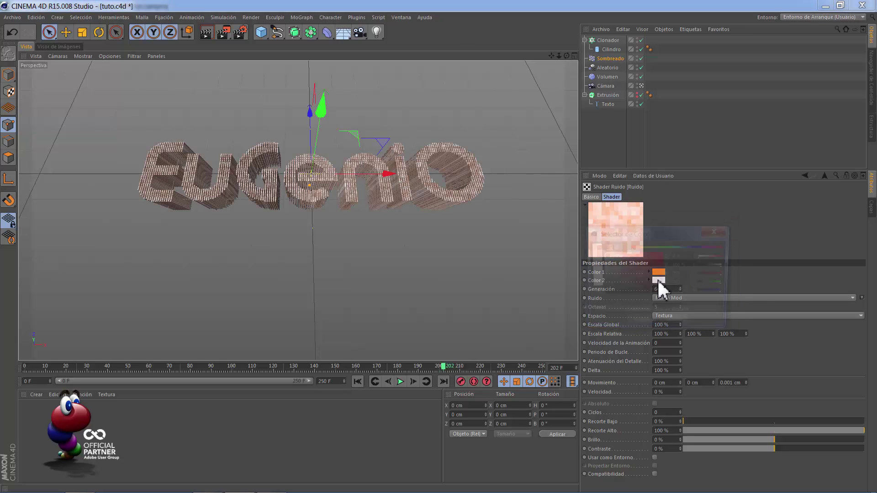
click(637, 247)
drag(638, 246, 642, 246)
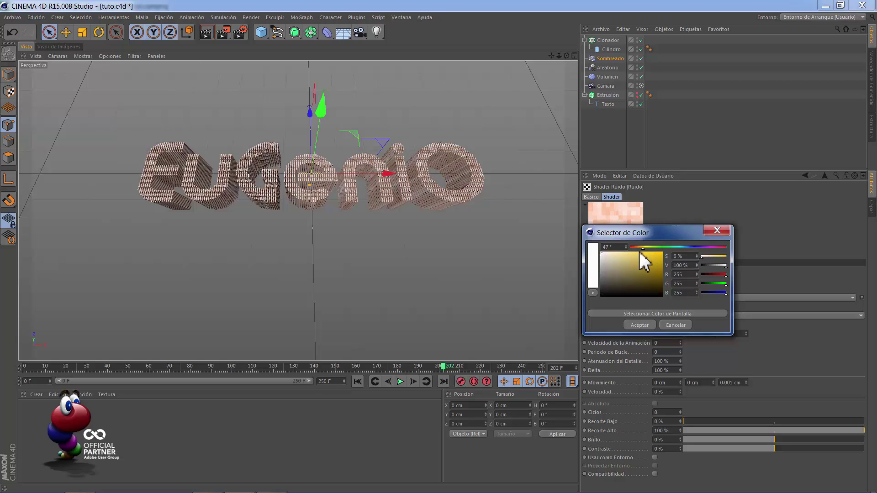
click(626, 254)
click(640, 324)
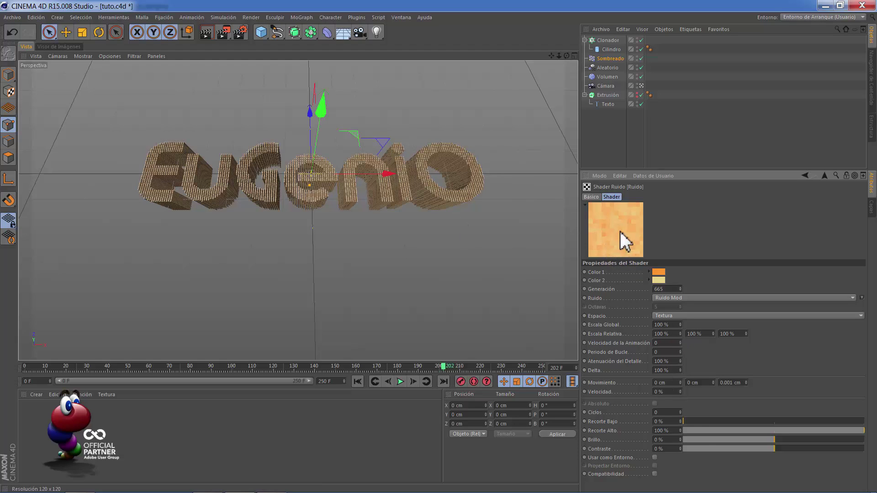
Step: Set noise low clip 25 %, high clip 78 %, brightness -13 % and contrast 24 %, rendering a preview
drag(686, 422, 716, 421)
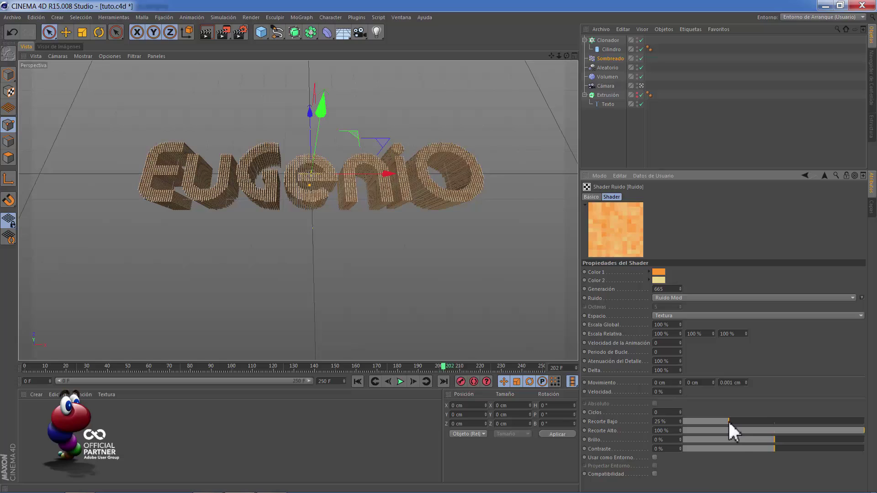
drag(728, 430, 747, 430)
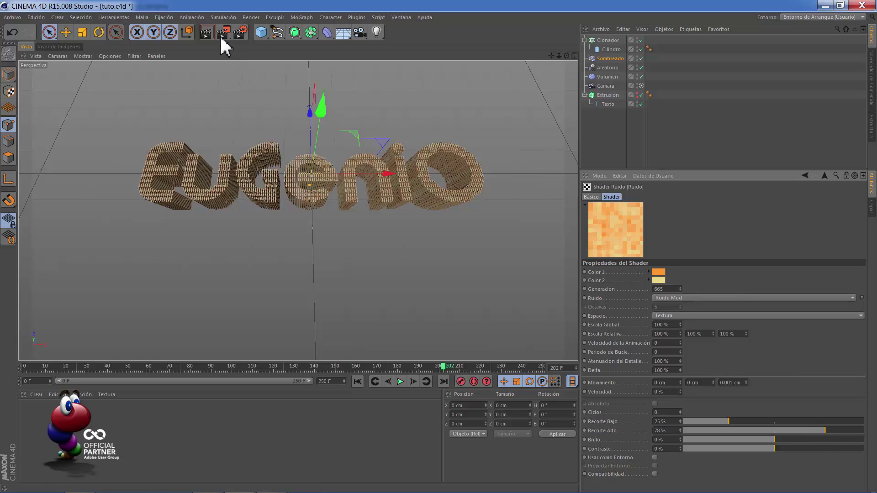
click(207, 29)
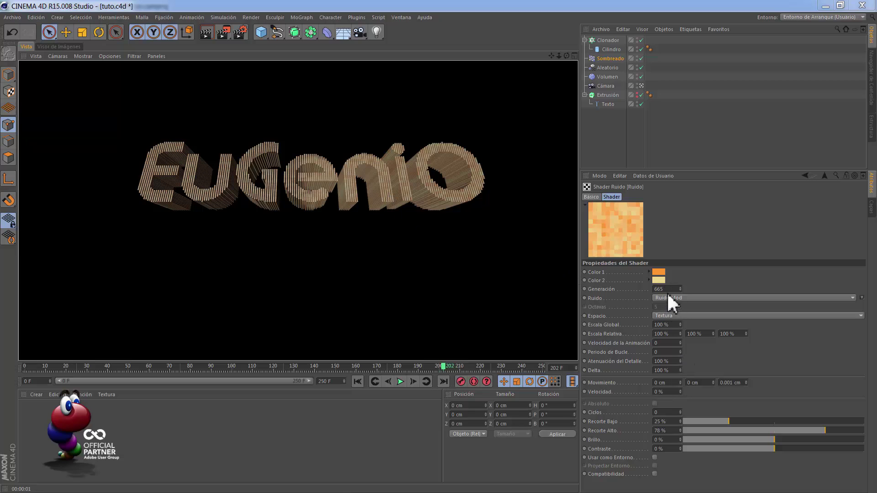
mouse_move(774, 440)
mouse_down()
mouse_move(792, 440)
mouse_move(766, 440)
mouse_move(786, 451)
mouse_up()
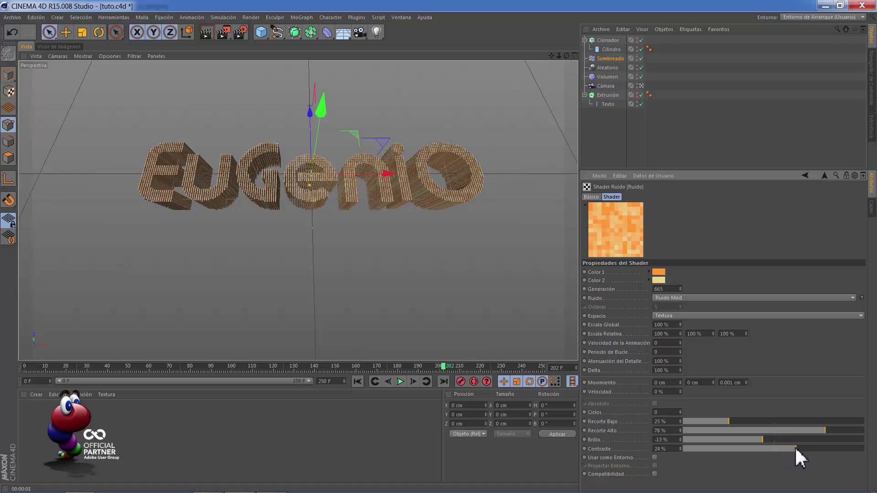
Step: Test a noise Velocidad of 15 % while scrubbing, then reset it to 0 %
click(662, 392)
text(15)
key(Return)
click(347, 365)
mouse_move(357, 366)
mouse_down()
mouse_move(434, 374)
mouse_move(418, 371)
mouse_up()
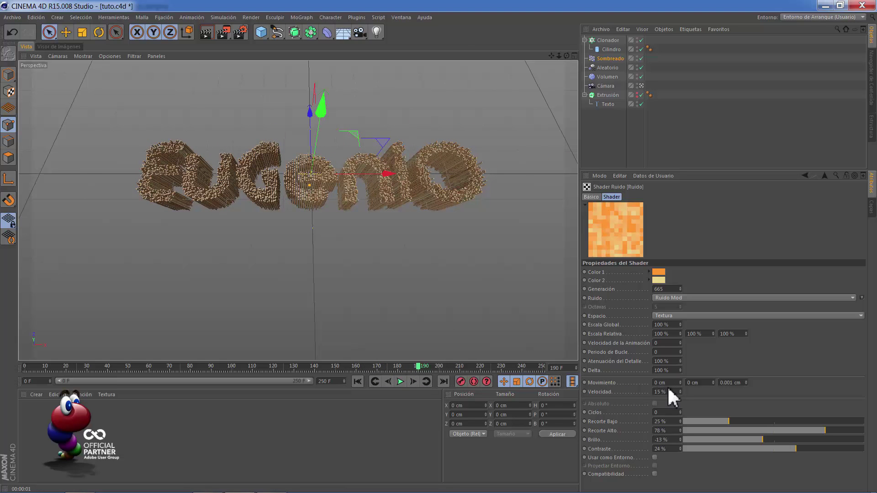
click(638, 389)
text(0)
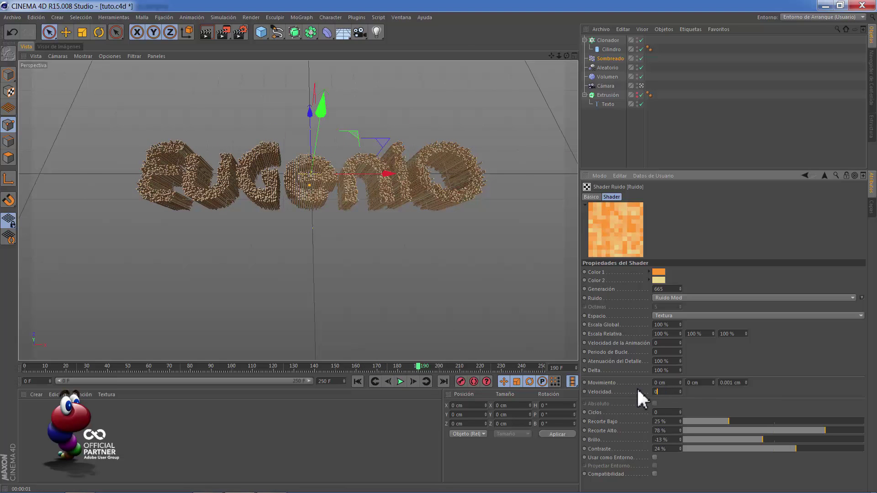
key(Return)
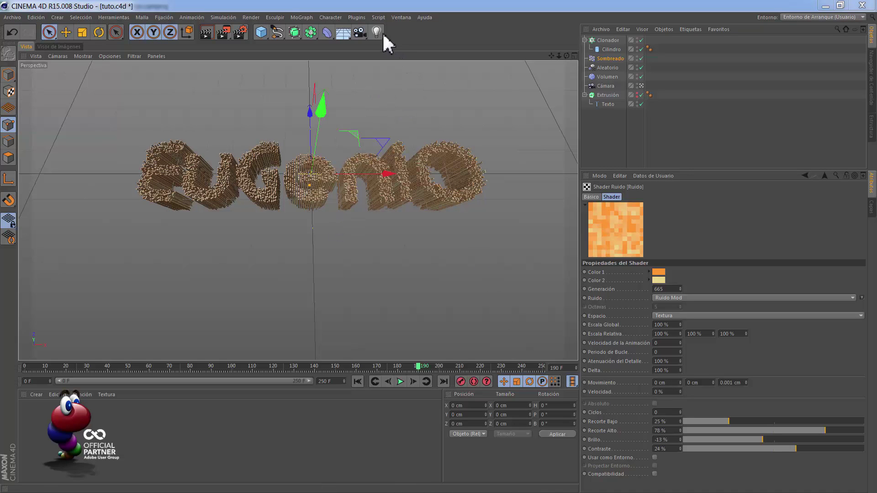
Step: Add a light above the text and lower a duplicated copy slightly
drag(378, 31, 407, 44)
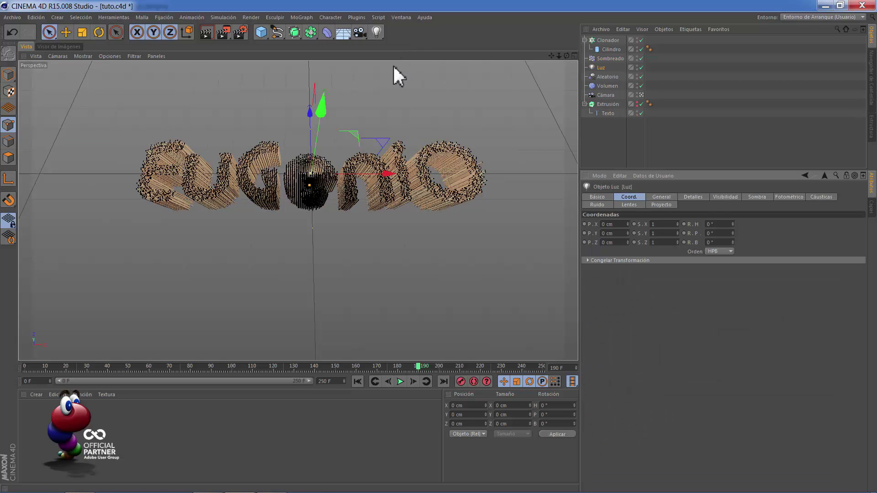
mouse_move(322, 122)
mouse_down()
mouse_move(337, 63)
mouse_move(344, 156)
mouse_up()
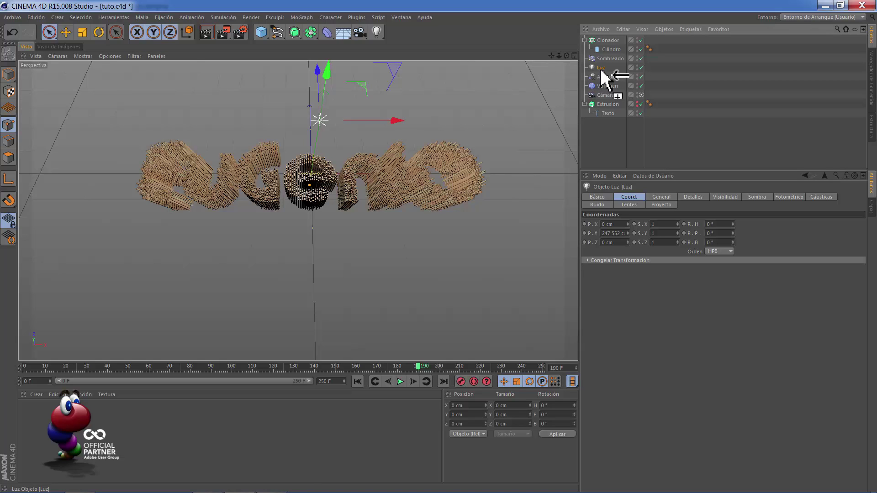
ctrl+drag(600, 69, 598, 75)
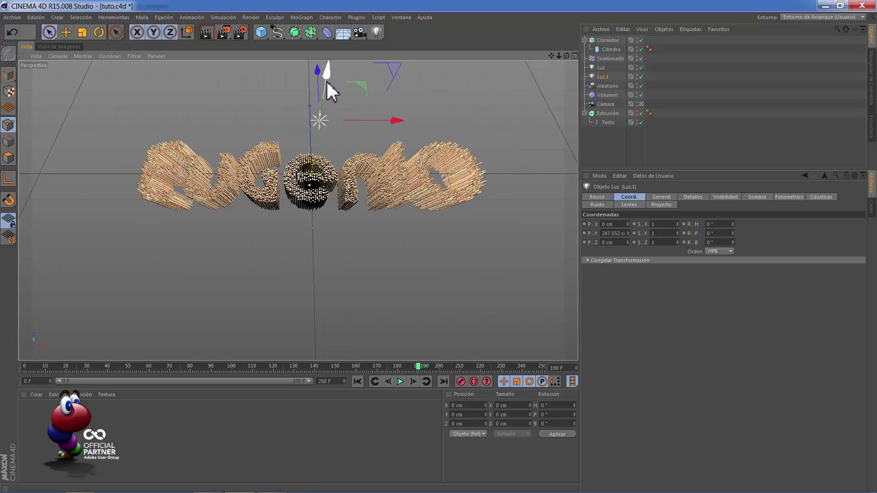
mouse_move(327, 80)
mouse_down()
mouse_move(325, 123)
mouse_move(305, 198)
mouse_move(294, 203)
mouse_up()
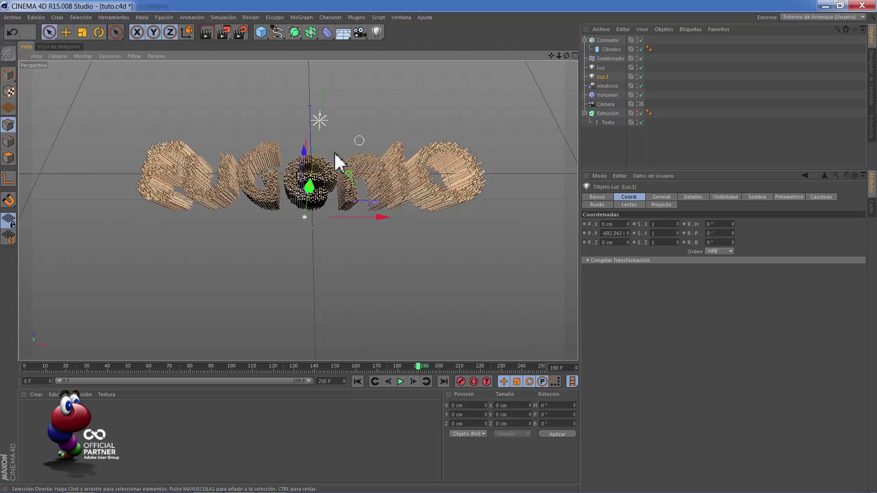
Step: Duplicate the light as Luz.2 to the right of the text and move Luz to the left
drag(593, 66, 600, 71)
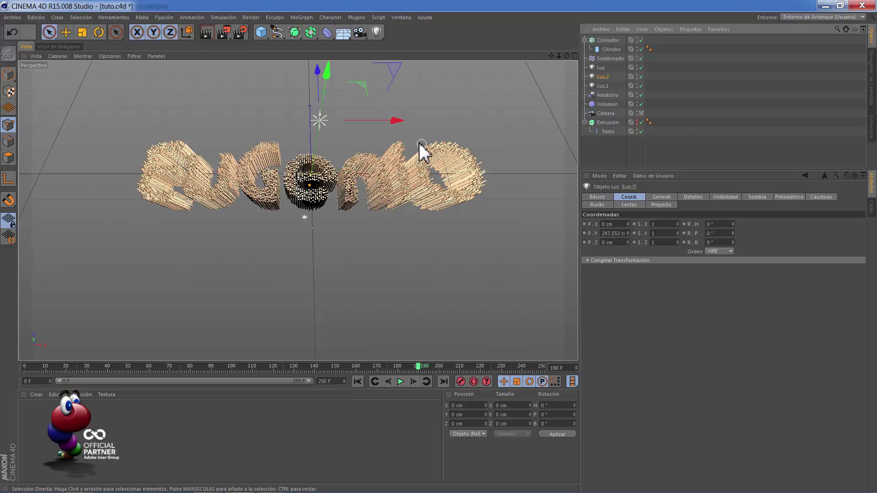
drag(400, 119, 475, 116)
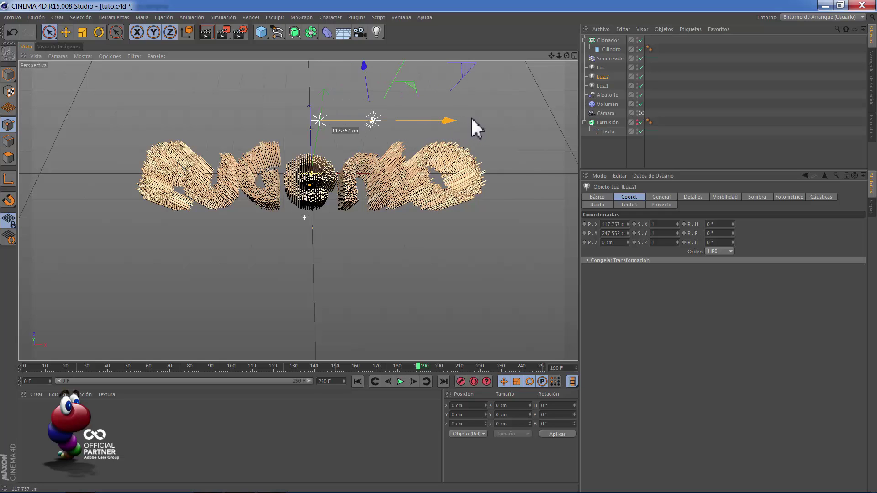
click(601, 68)
drag(374, 118, 261, 119)
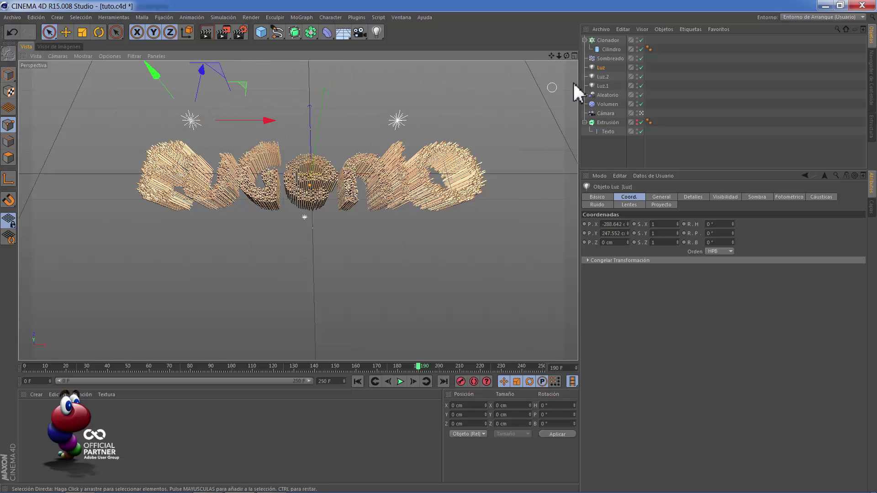
Step: Give all three lights soft shadow maps (Mapa de Sombras Suave) and render the last frame
shift+click(602, 85)
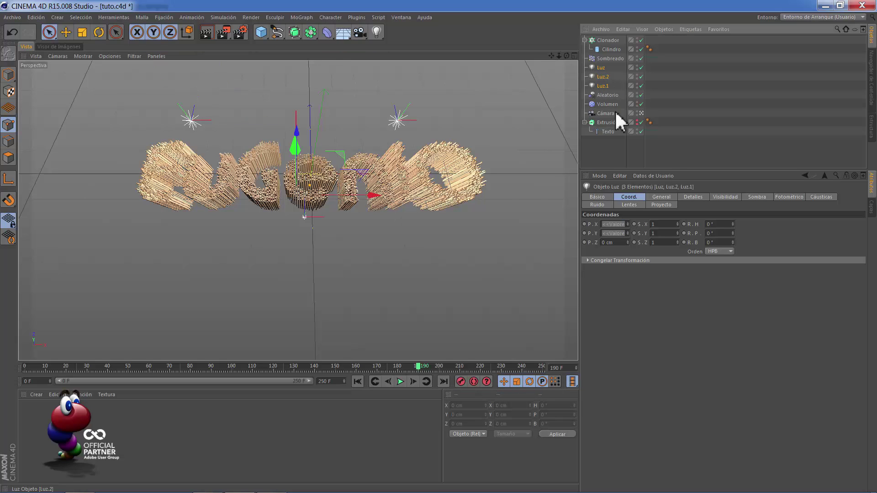
click(762, 198)
click(637, 224)
click(635, 241)
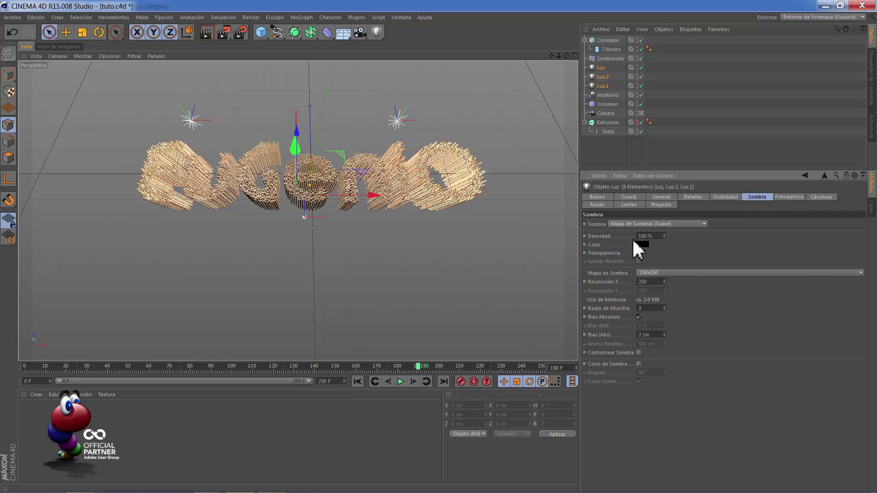
click(205, 32)
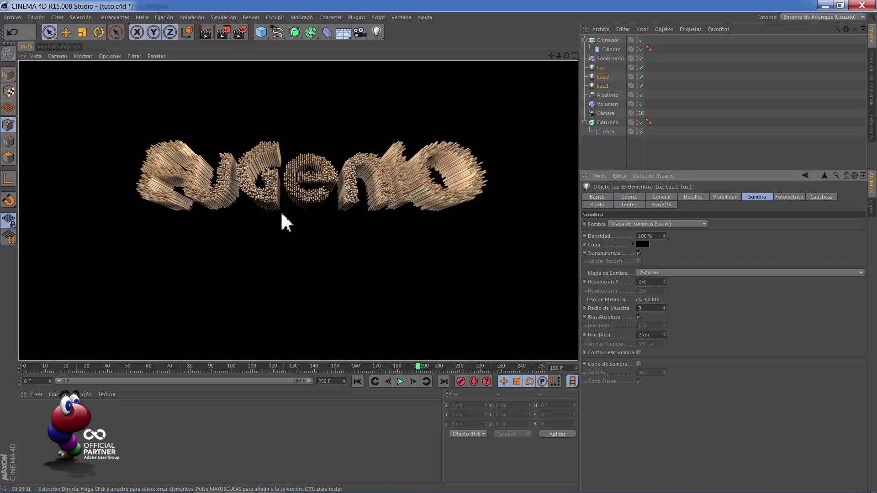
click(444, 381)
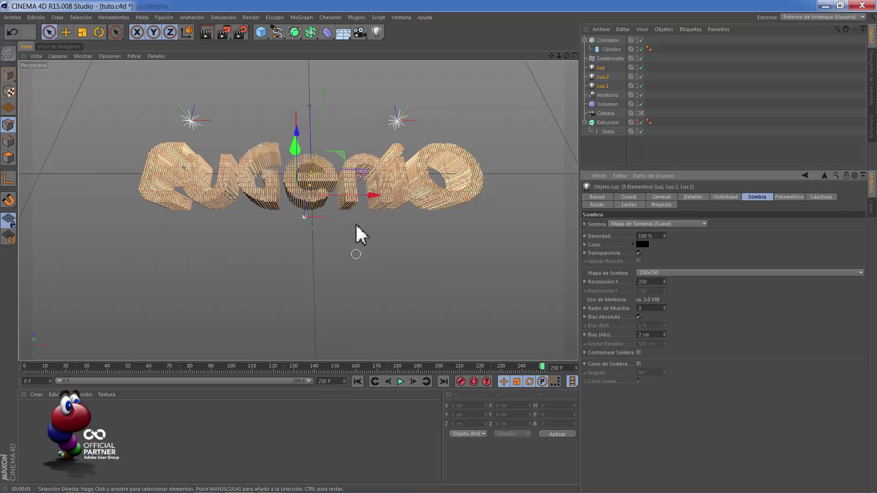
click(209, 35)
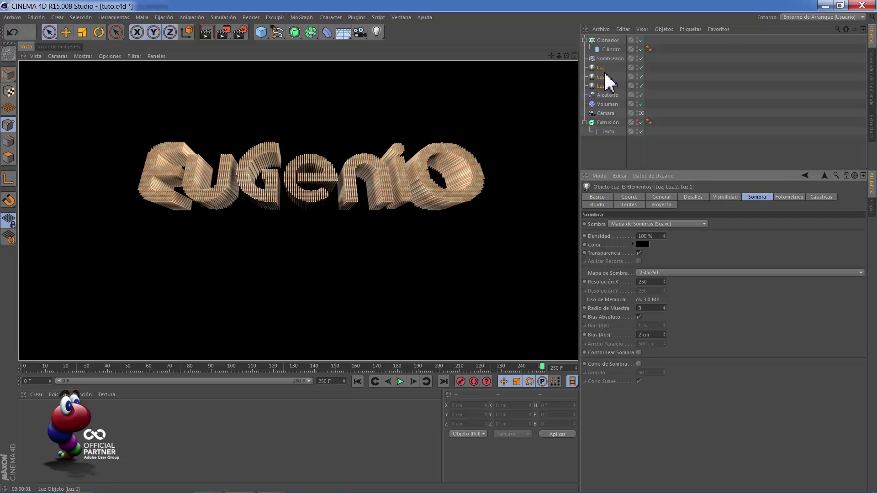
Step: Set the three lights' colour to a warm beige and render a preview
click(630, 197)
click(658, 197)
click(621, 231)
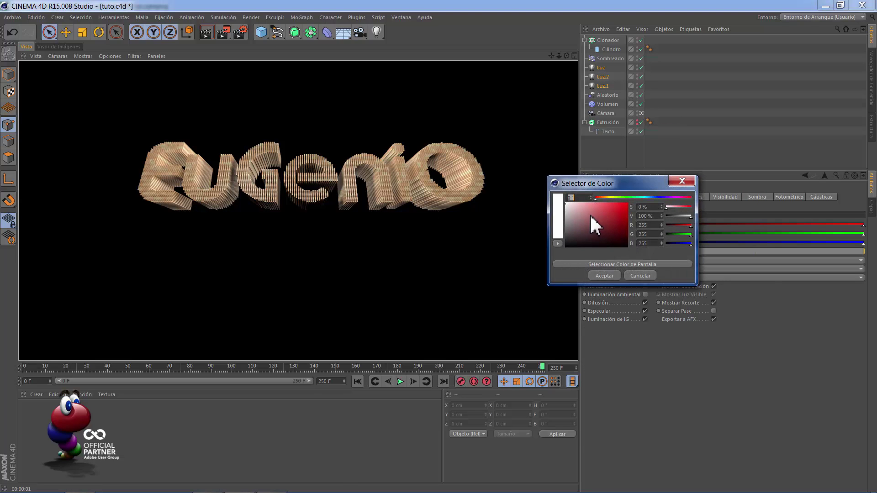
click(576, 206)
click(606, 197)
drag(606, 197, 582, 210)
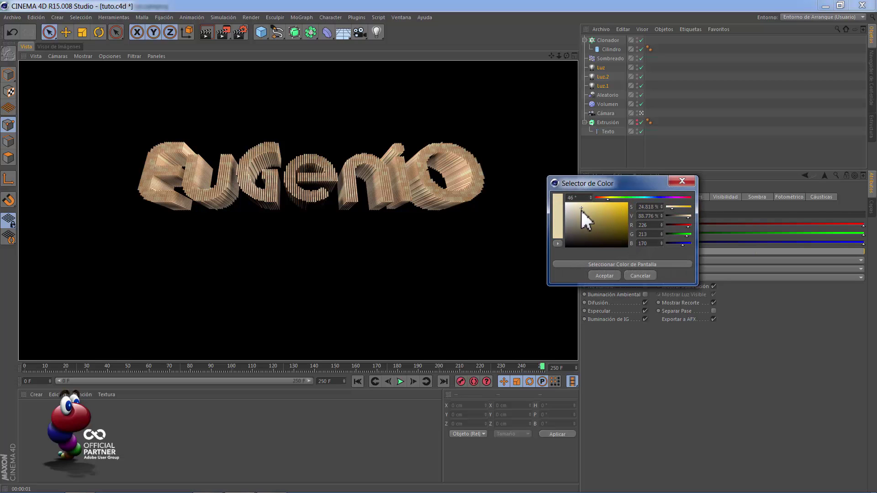
click(604, 198)
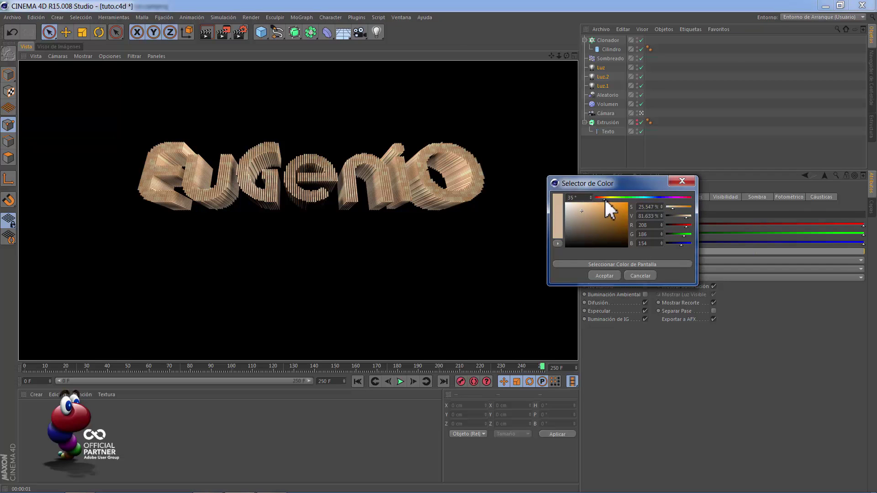
click(606, 275)
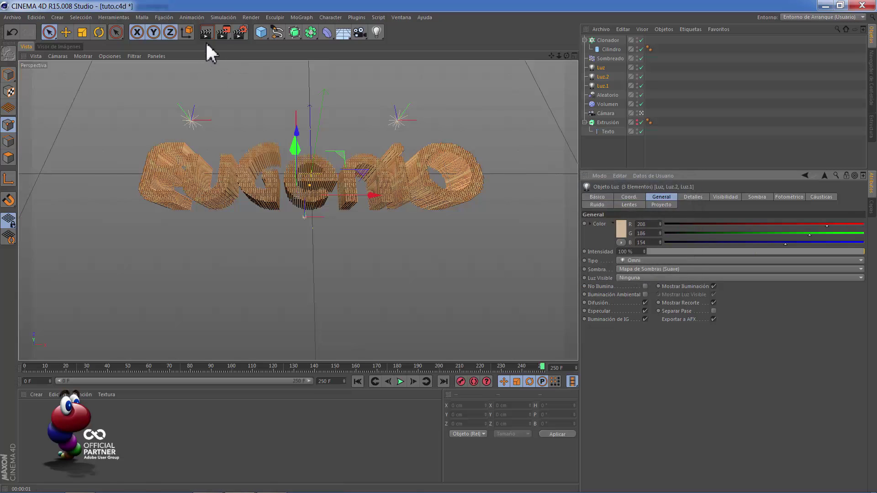
click(206, 32)
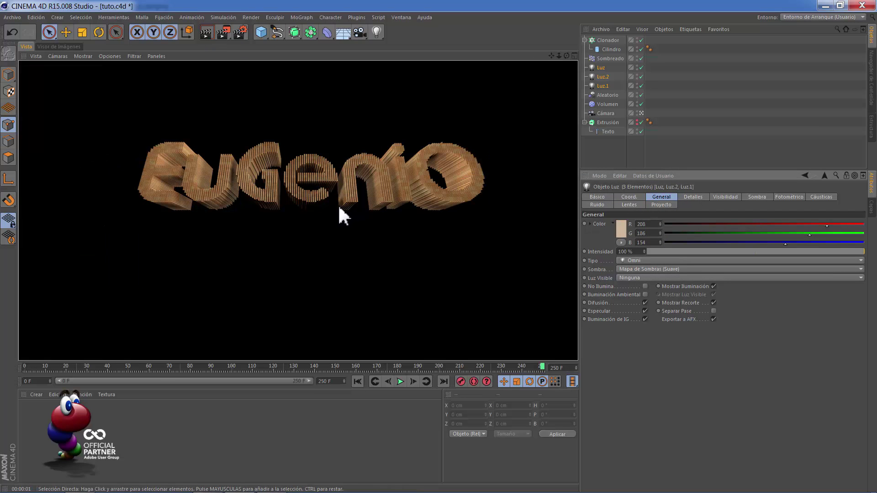
Step: Lighten the lights' colour to pale cream RGB 236/227/195 and render again
click(620, 228)
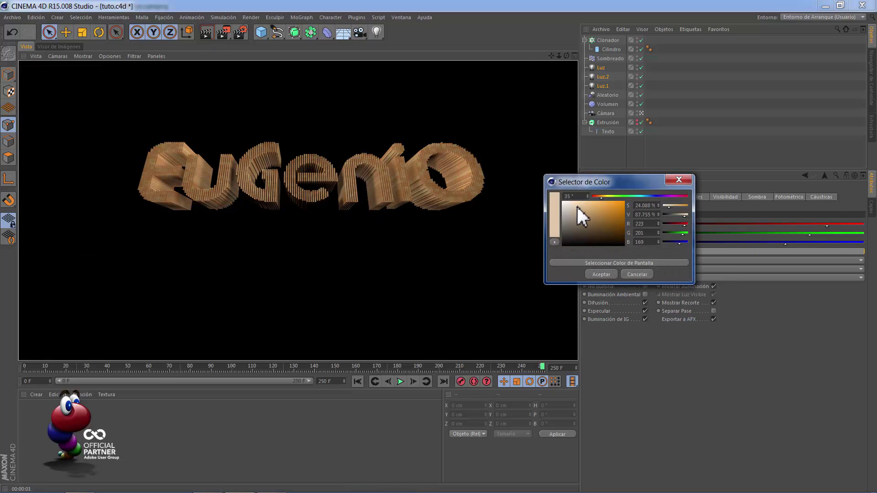
drag(578, 207, 574, 204)
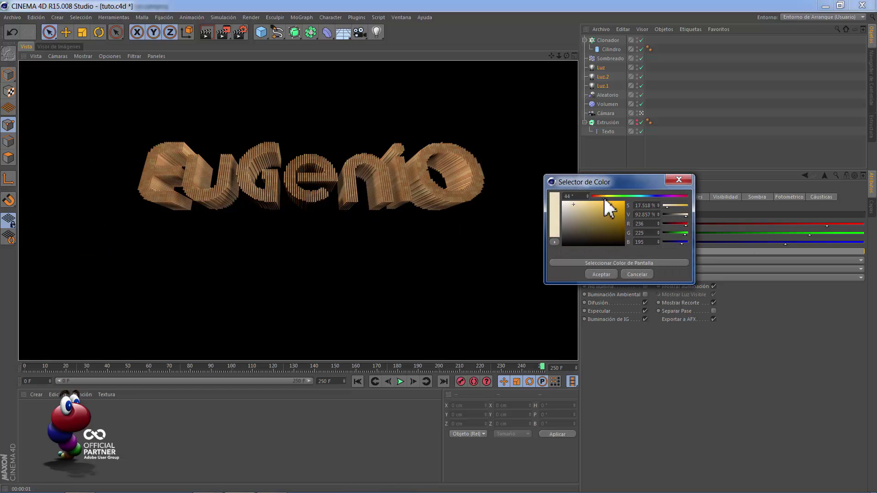
click(601, 274)
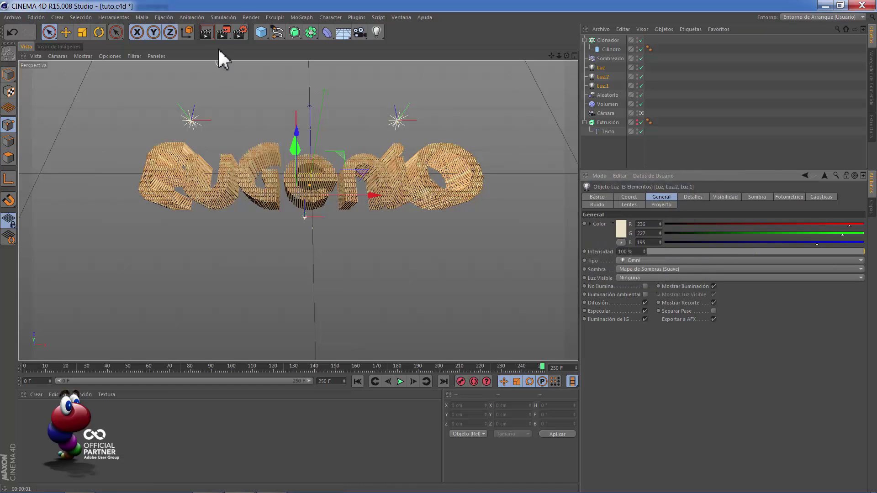
click(209, 32)
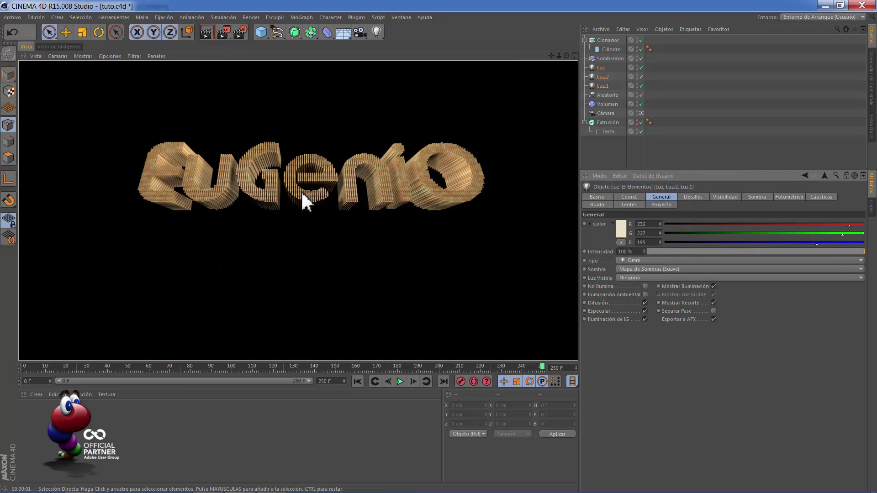
Step: Group the Cámara in a new Nulo with Alt+G and move it below Texto
click(302, 196)
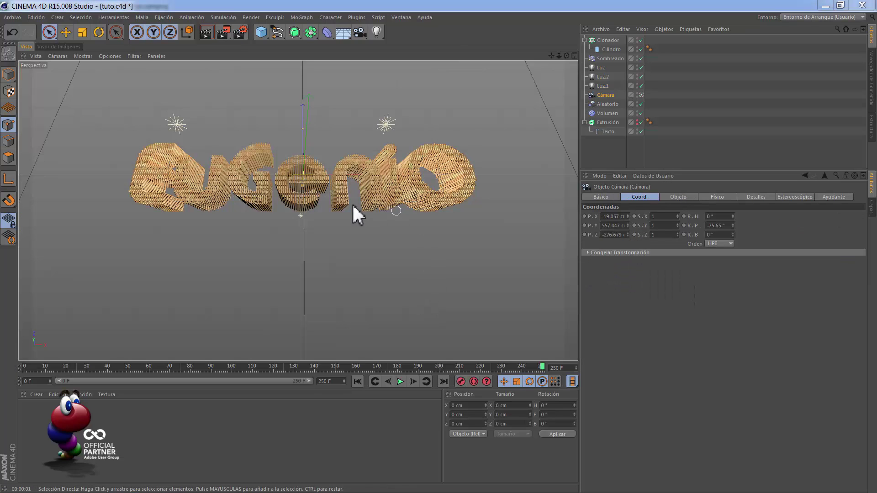
click(606, 95)
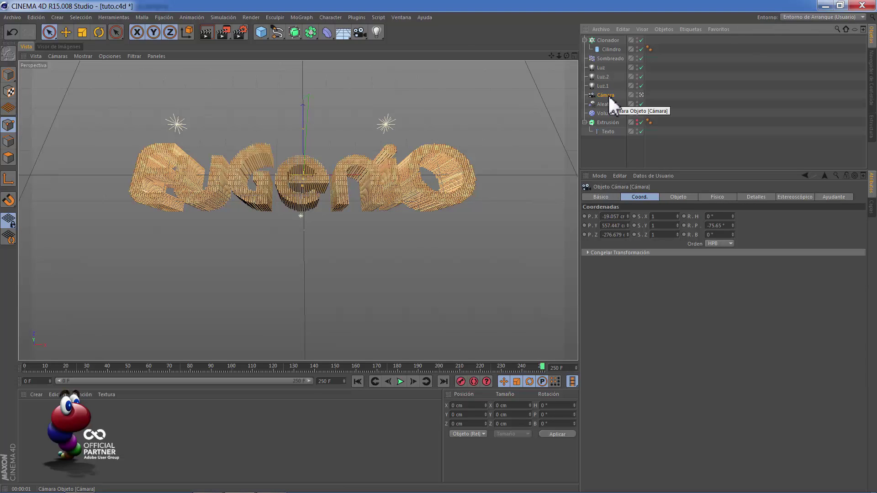
key(alt+g)
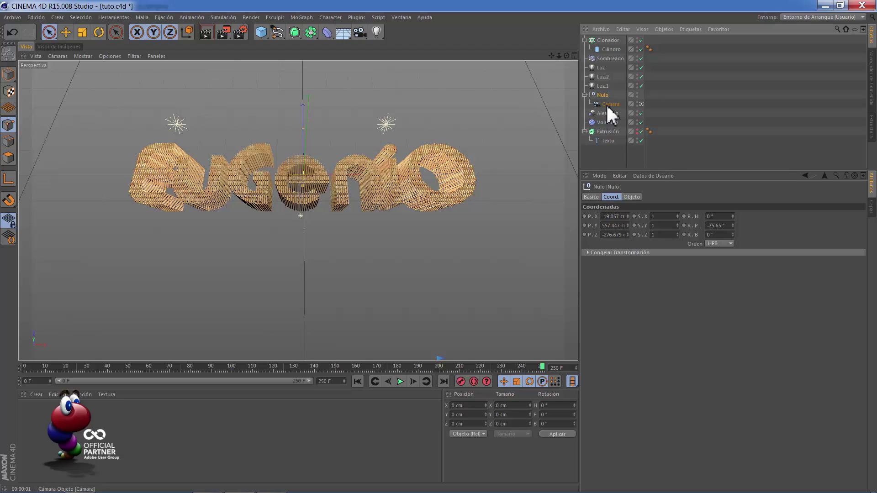
drag(602, 96, 605, 148)
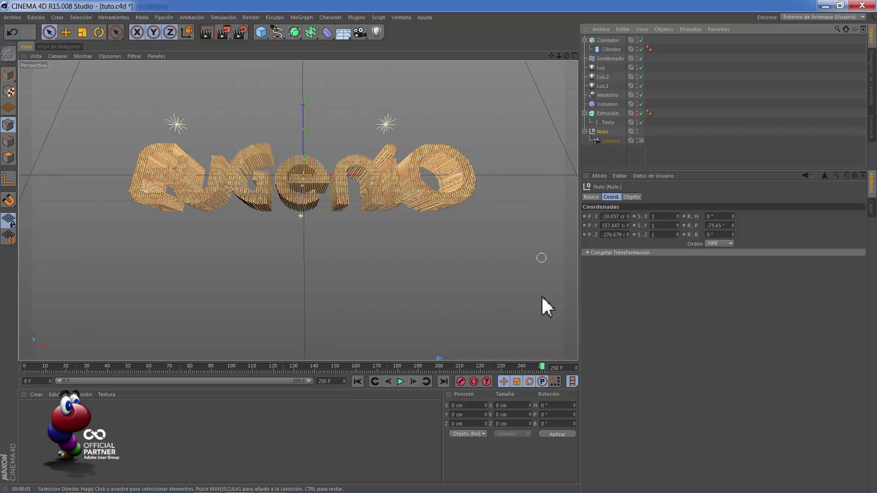
Step: Record a keyframe for the Nulo at frame 200, then return to frame 0
click(440, 368)
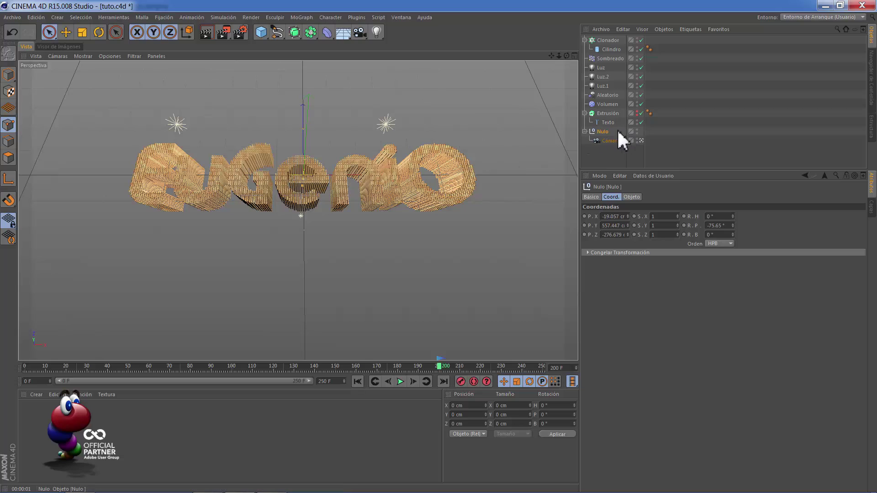
click(610, 140)
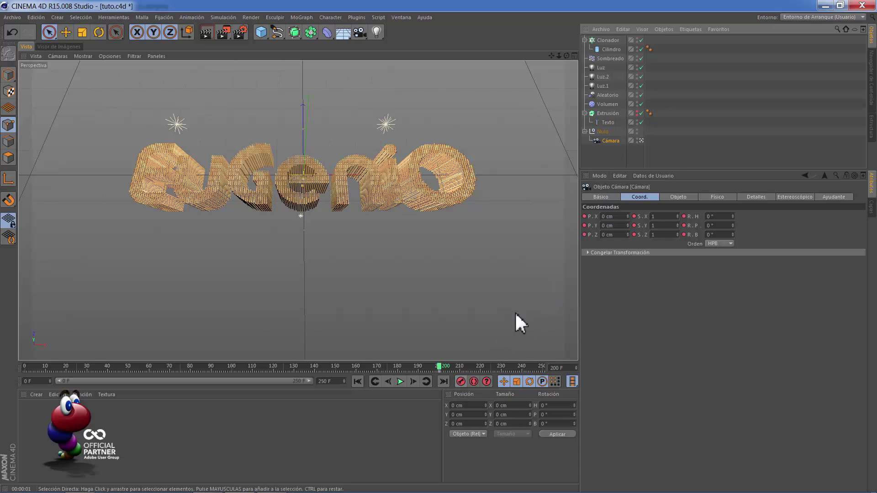
click(599, 131)
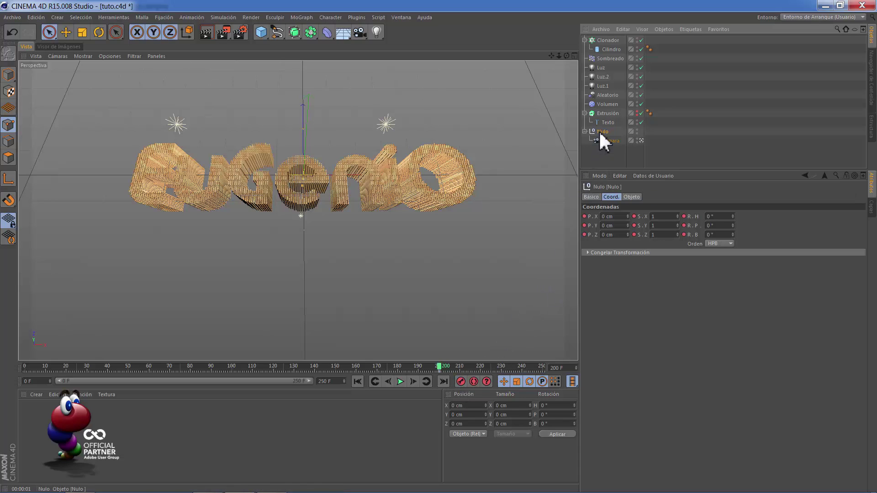
click(458, 382)
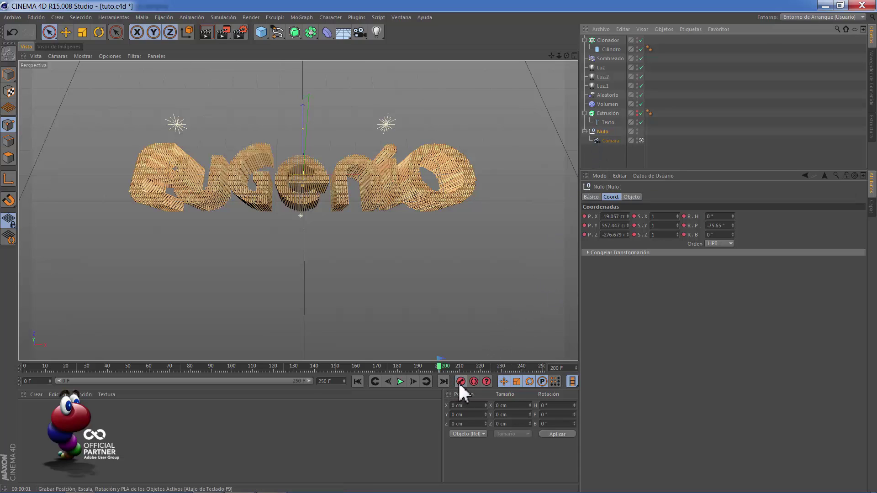
click(359, 382)
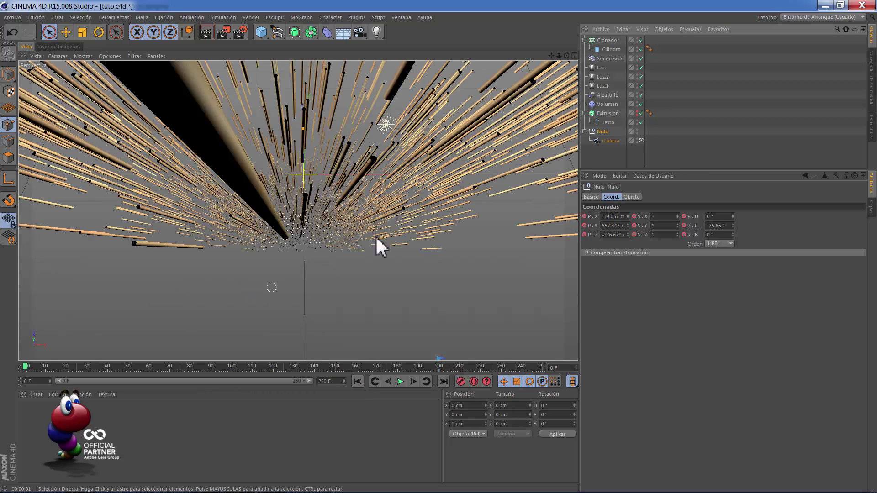
Step: Select the camera inside the Nulo and dolly it back beyond the stick field
click(612, 140)
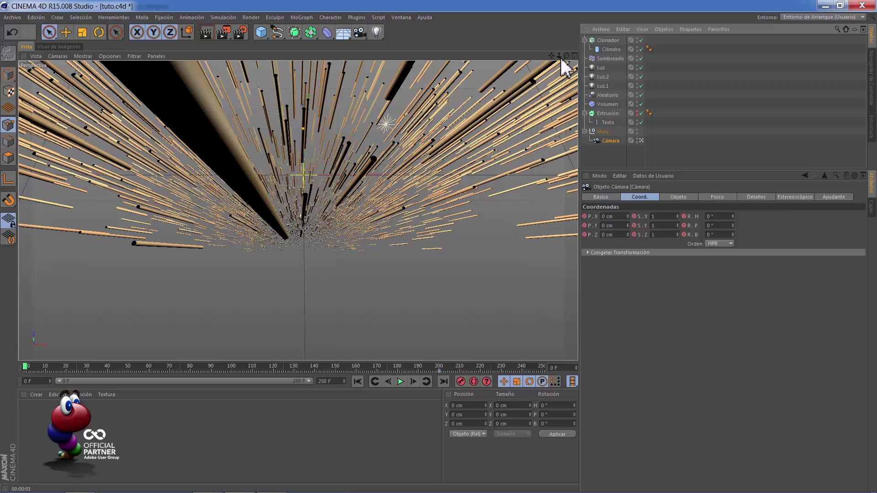
scroll(443, 245, up, 5)
scroll(450, 243, up, 3)
scroll(446, 245, up, 3)
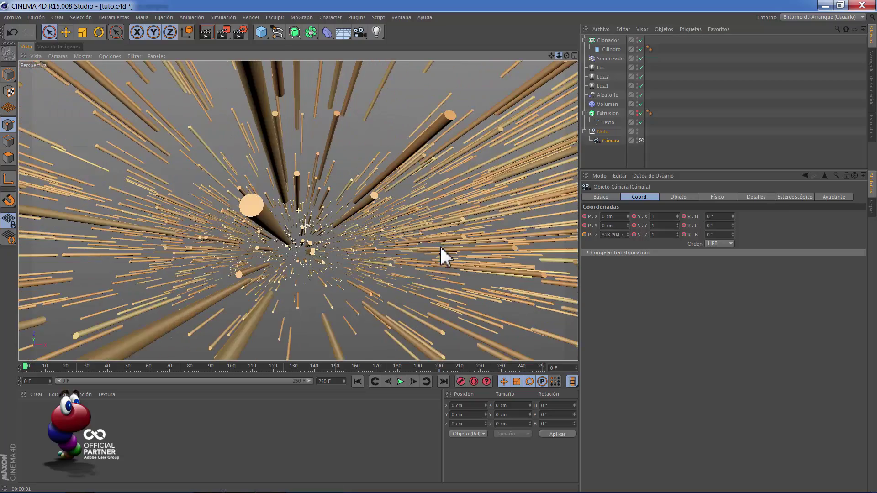
scroll(440, 245, up, 3)
scroll(452, 243, up, 3)
scroll(440, 246, up, 2)
scroll(442, 245, up, 2)
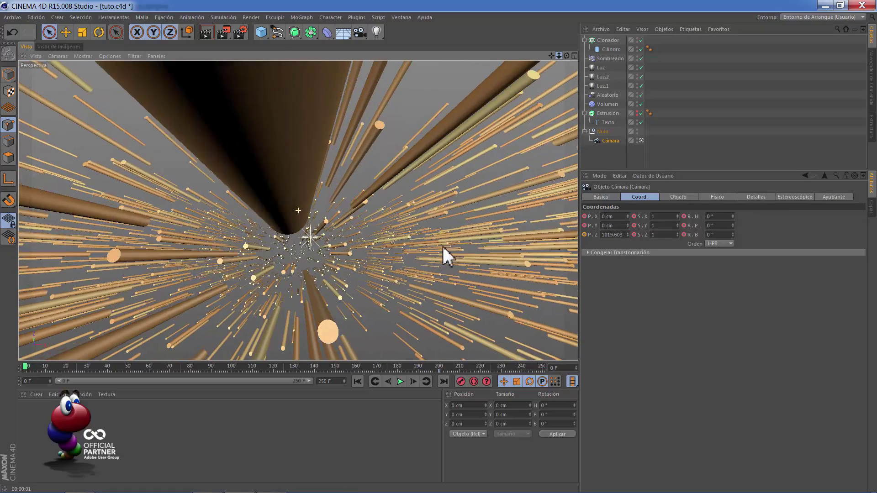
scroll(442, 245, up, 2)
scroll(430, 244, up, 1)
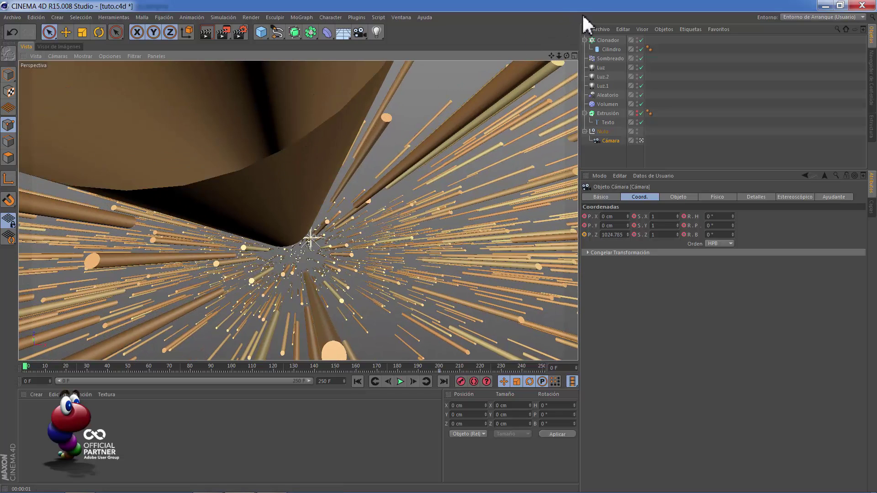
scroll(446, 242, up, 1)
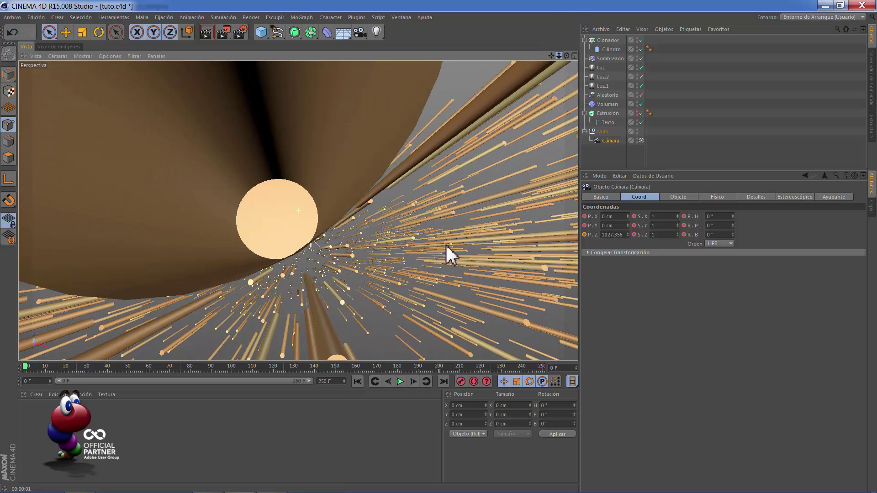
scroll(448, 244, up, 1)
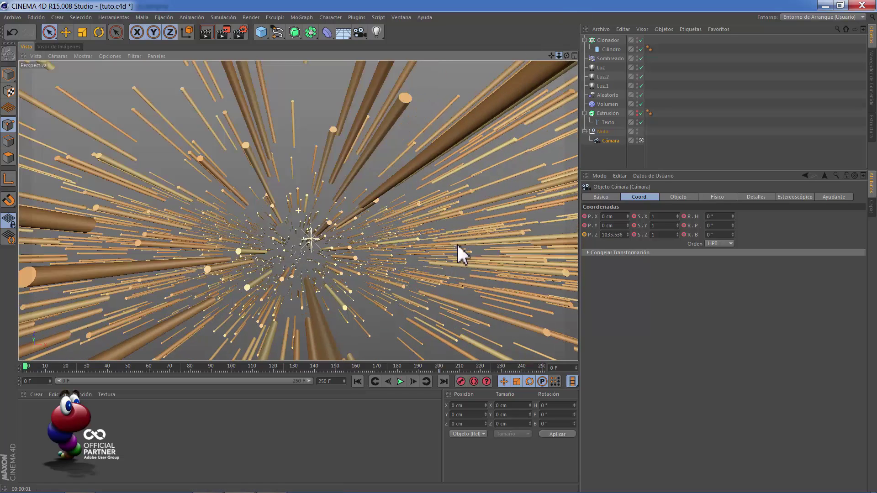
scroll(440, 245, up, 5)
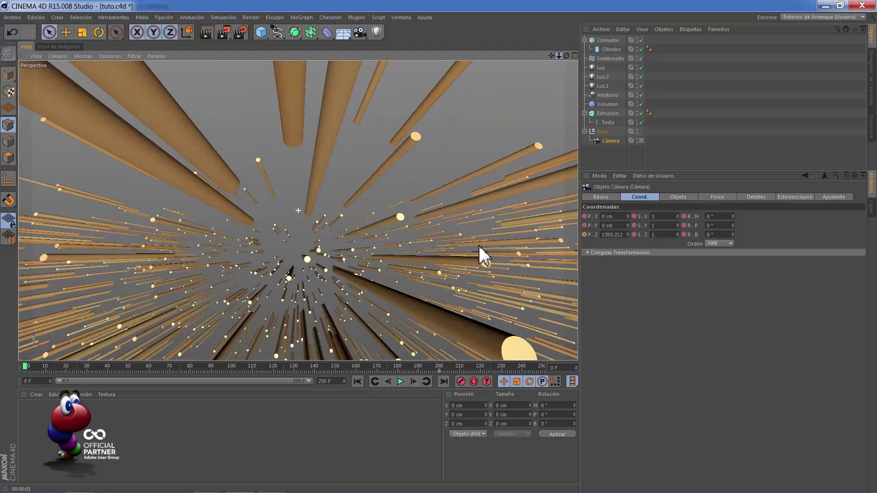
Step: Settle the camera at Z 2040.843 cm, key it at frame 0, and move to frame 20
mouse_move(559, 55)
mouse_down()
mouse_move(478, 238)
mouse_move(491, 241)
mouse_move(428, 248)
mouse_move(437, 246)
mouse_up()
scroll(439, 245, up, 2)
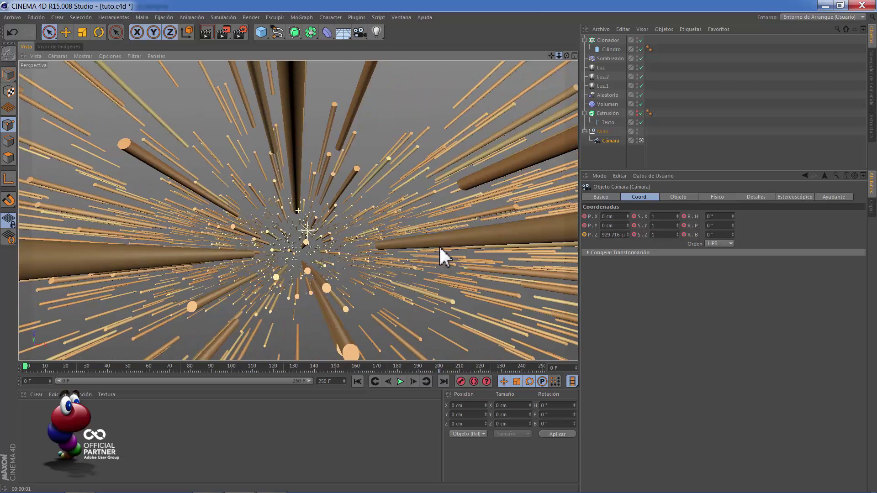
scroll(440, 245, up, 2)
scroll(440, 245, up, 2)
scroll(439, 245, up, 2)
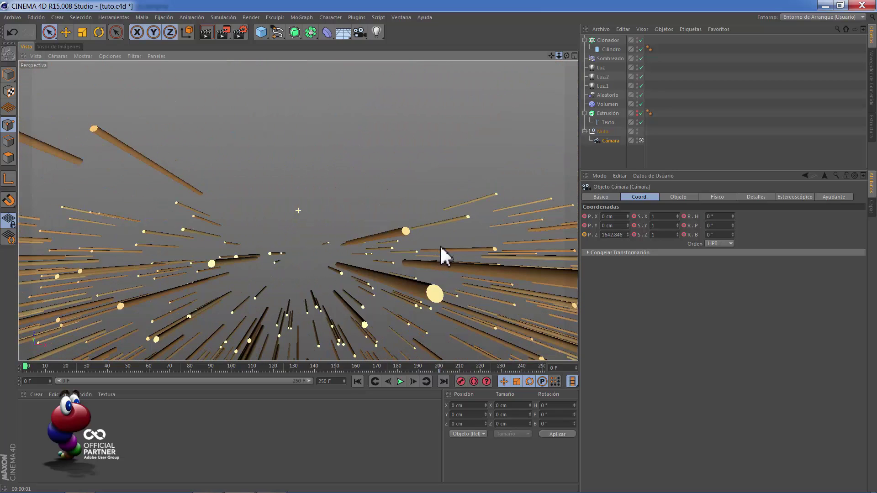
scroll(441, 245, up, 4)
scroll(440, 245, up, 1)
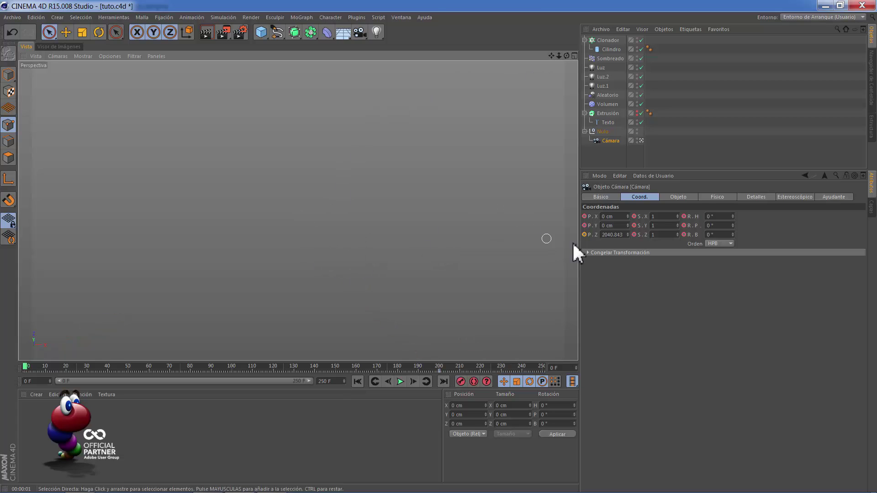
click(463, 382)
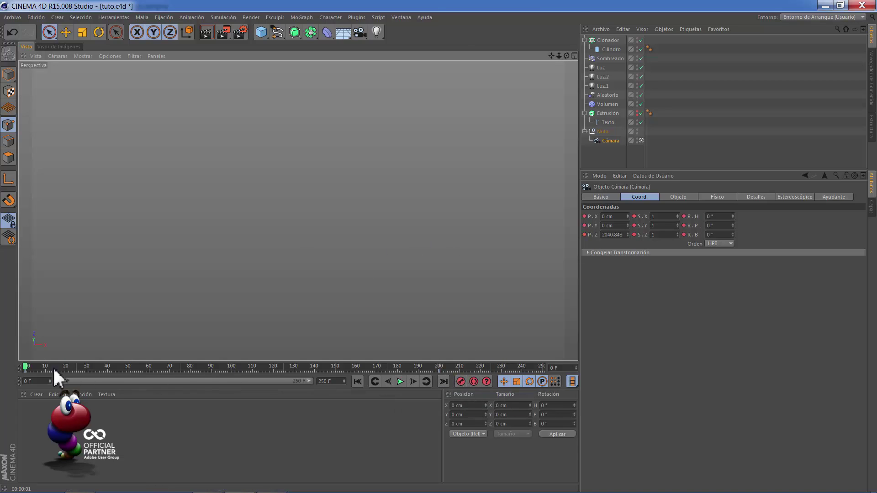
mouse_move(56, 367)
mouse_down()
mouse_move(68, 375)
mouse_move(67, 367)
mouse_up()
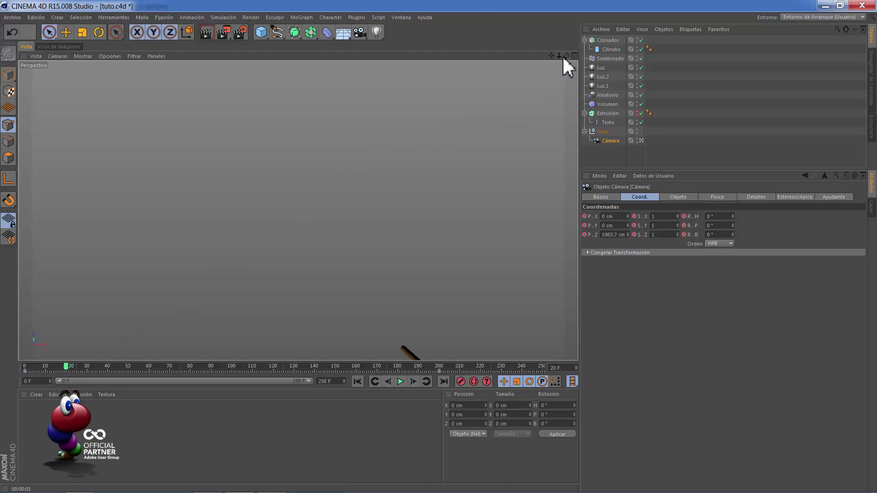
Step: At frame 20 dolly the camera into the cylinder burst, then play and scrub to frame 195
drag(559, 56, 438, 246)
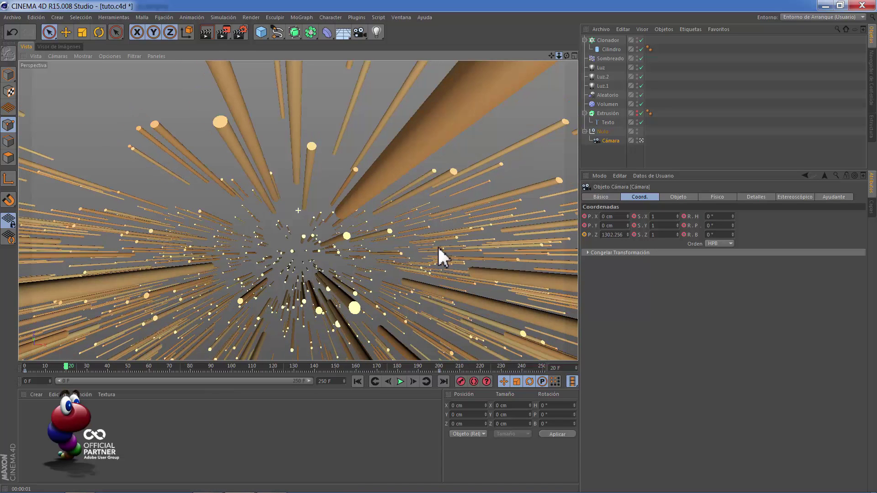
scroll(438, 246, up, 2)
scroll(437, 246, up, 2)
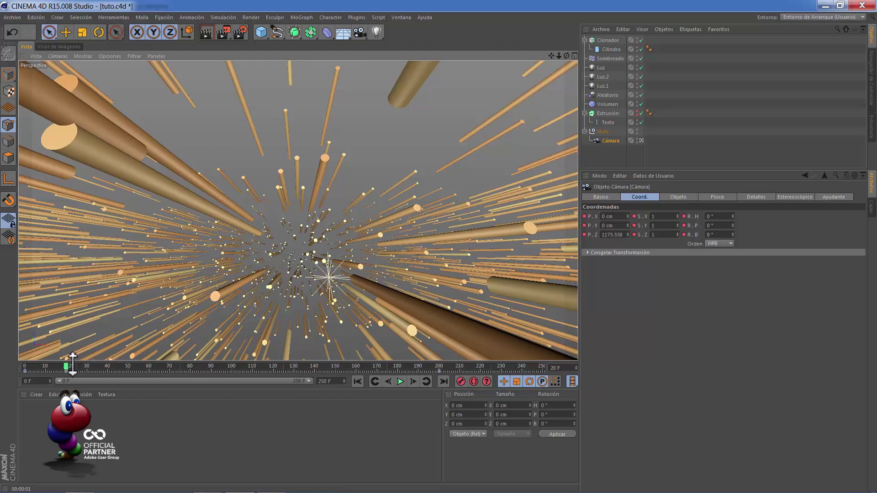
drag(67, 365, 231, 368)
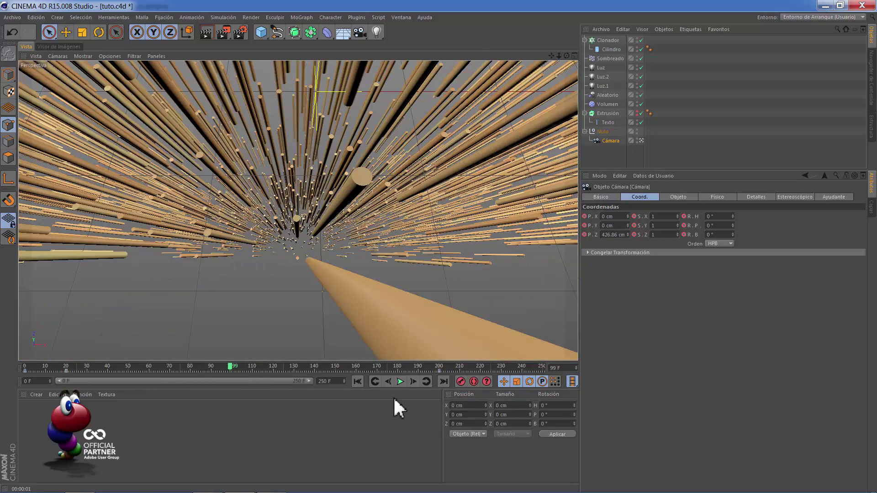
click(401, 382)
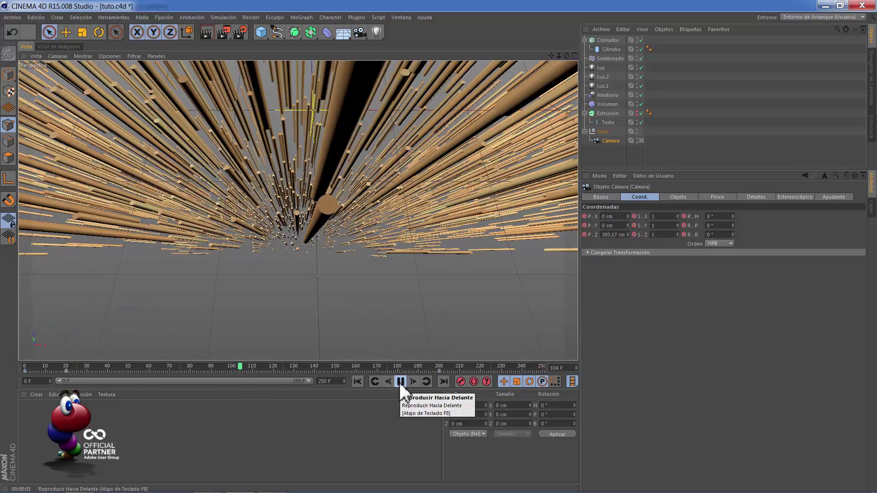
click(400, 382)
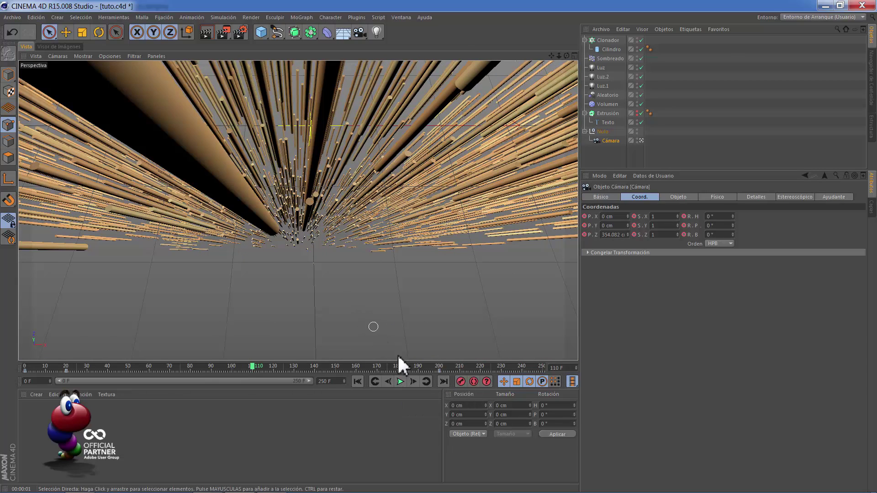
click(599, 130)
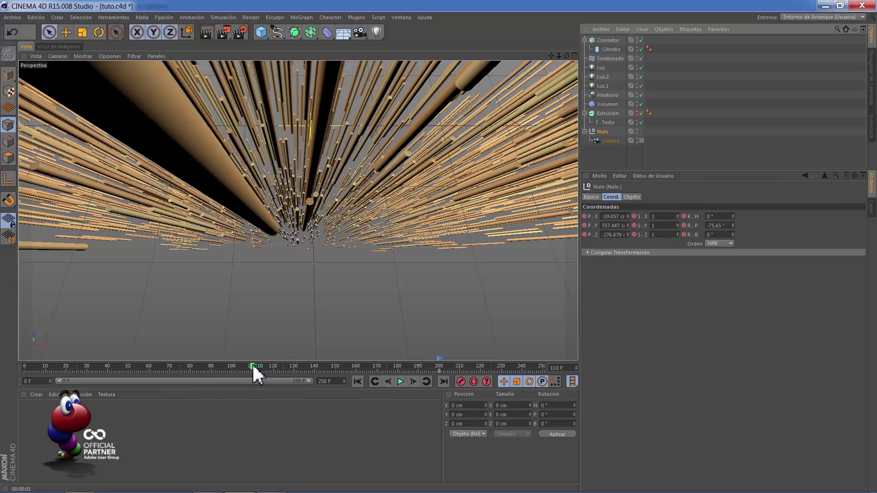
mouse_move(253, 366)
mouse_down()
mouse_move(433, 373)
mouse_move(2, 354)
mouse_up()
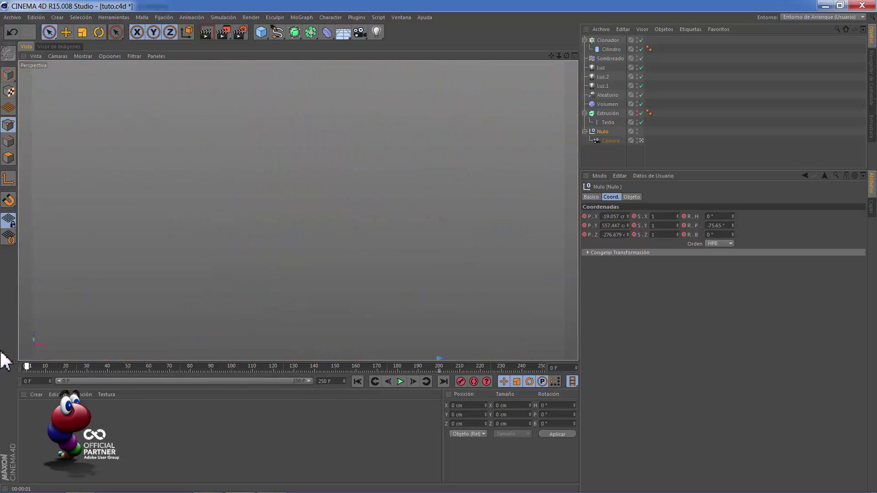
Step: Key the Nulo null at frame 48 with heading about -21° and bank 8°, then check frame 53
drag(98, 365, 123, 366)
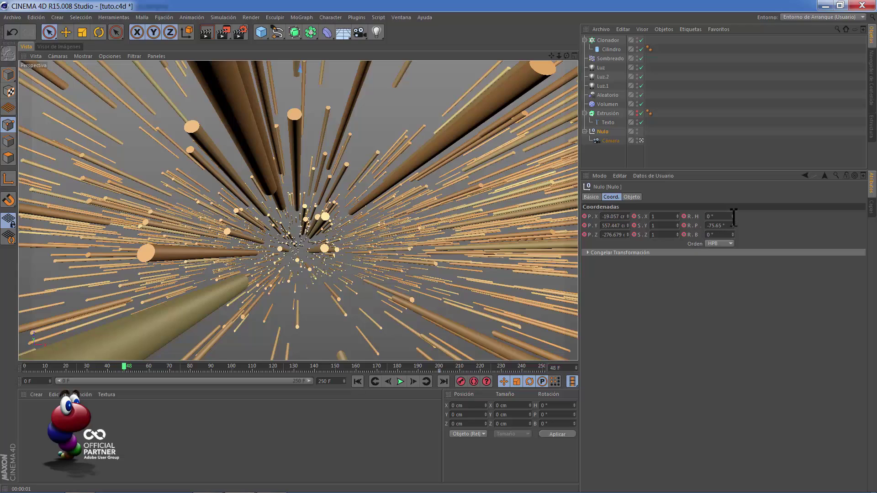
drag(733, 216, 732, 229)
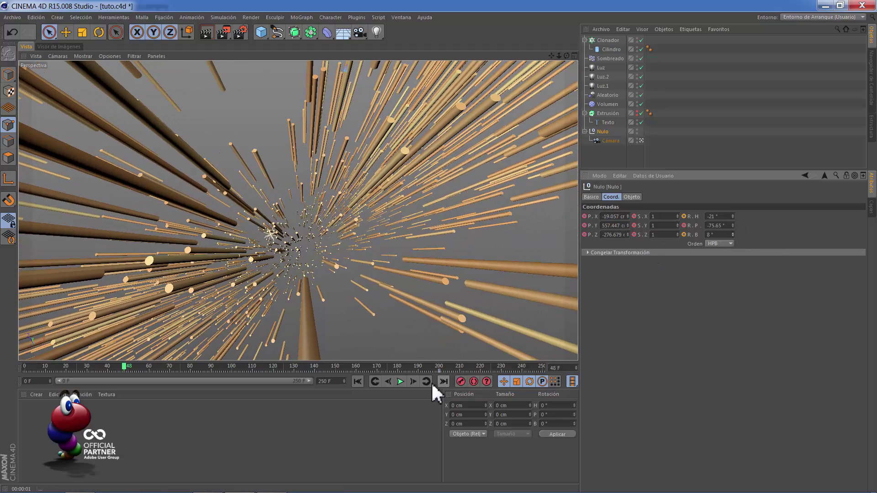
click(459, 385)
mouse_move(124, 365)
mouse_down()
mouse_move(135, 366)
mouse_move(8, 369)
mouse_up()
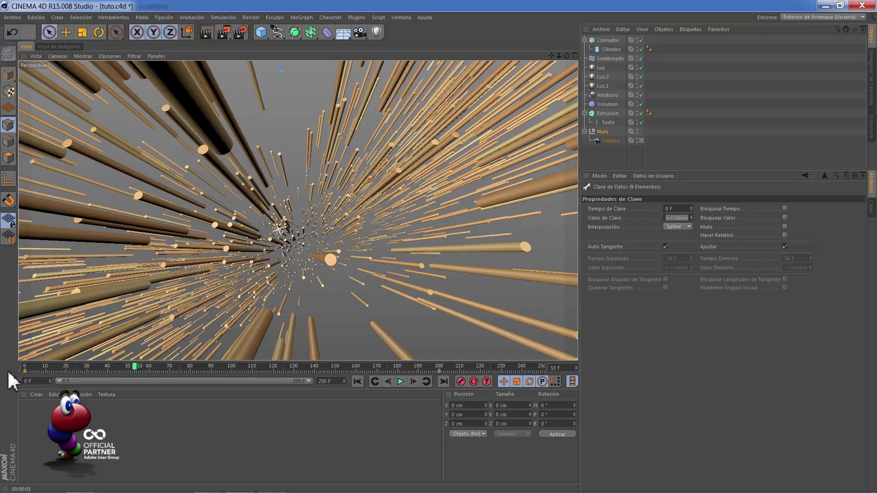
Step: Play the animation from frame 0, pause it, and move to frame 41
click(352, 381)
click(401, 381)
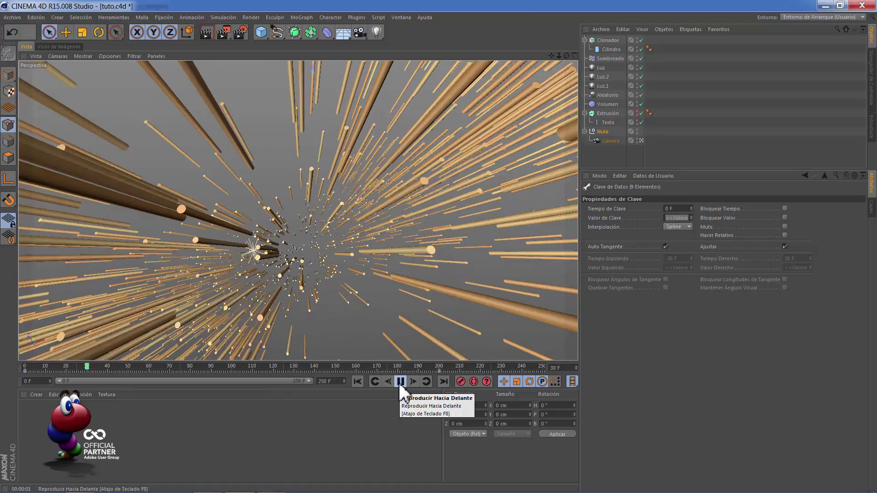
click(400, 382)
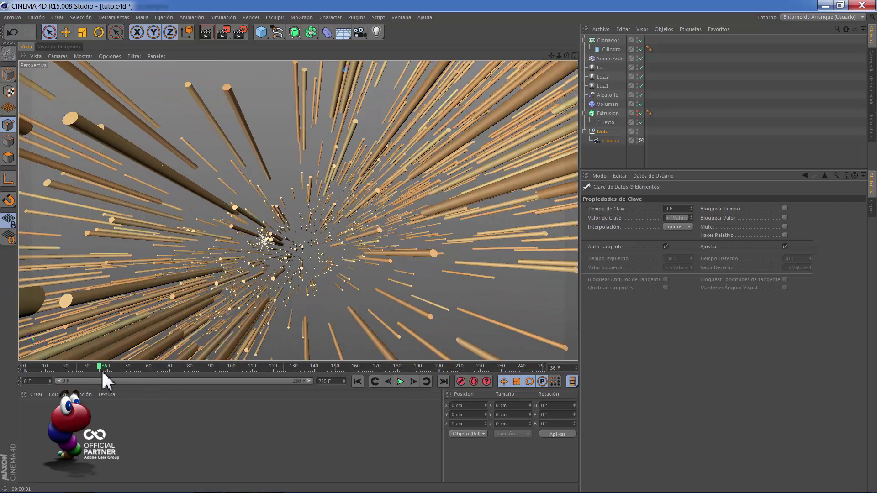
mouse_move(98, 366)
mouse_down()
mouse_move(1, 368)
mouse_move(76, 373)
mouse_up()
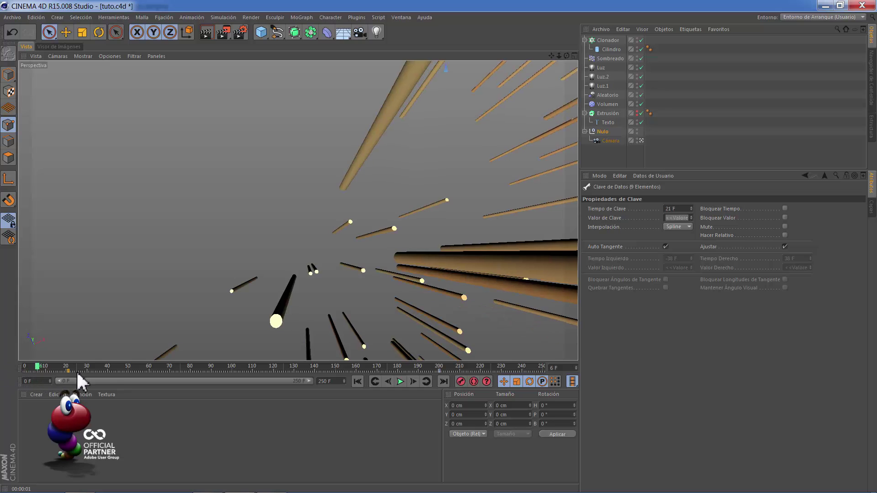
click(109, 368)
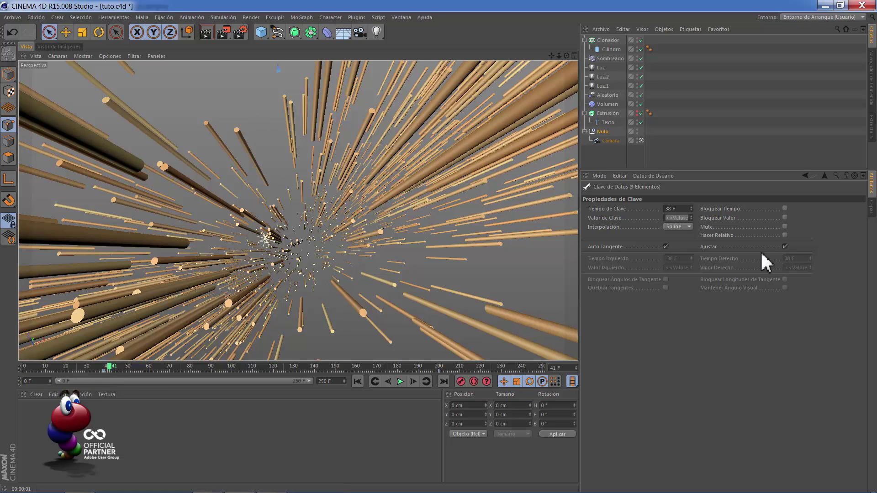
Step: Tilt the Nulo null's pitch to -78.65° and move that rotation keyframe to frame 0
click(603, 132)
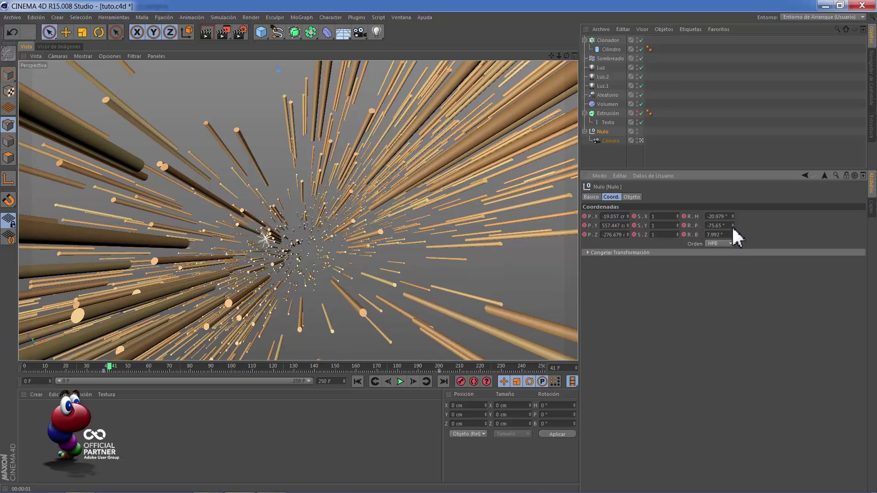
drag(733, 223, 733, 226)
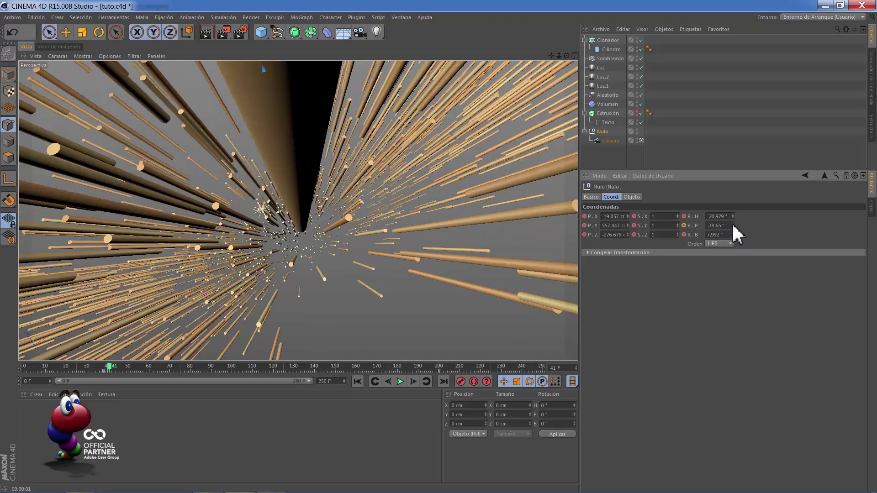
click(733, 224)
click(733, 224)
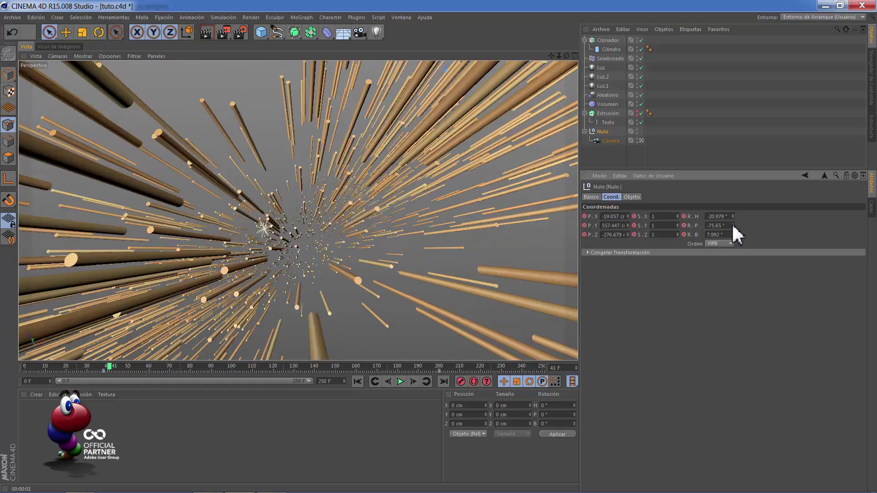
click(733, 224)
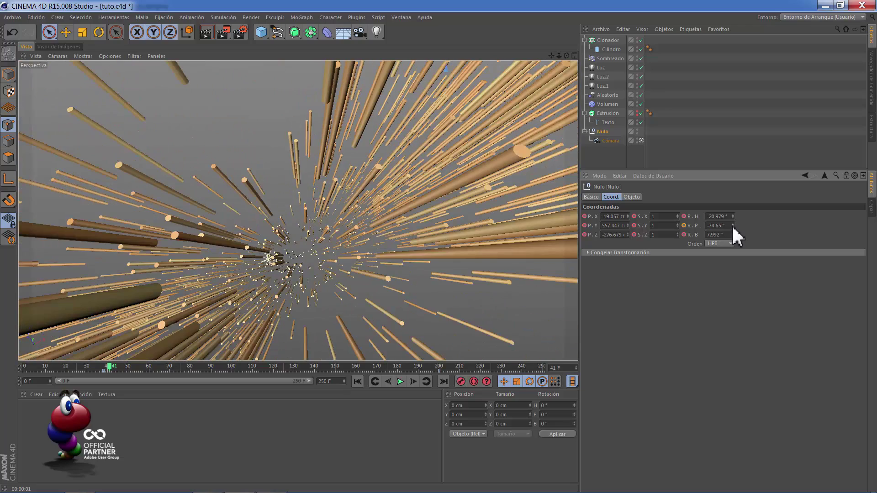
click(733, 226)
click(732, 225)
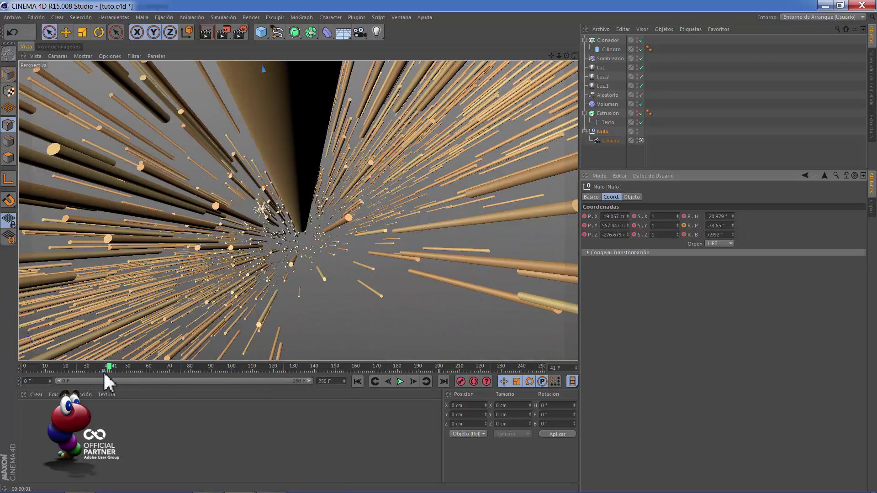
drag(103, 371, 1, 380)
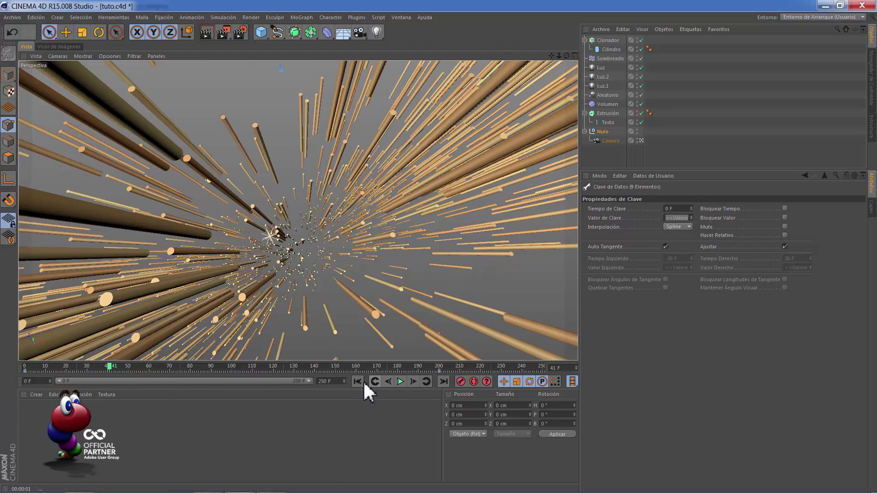
Step: Play the animation from the start, stop at frame 107, then scrub to frame 200
click(358, 381)
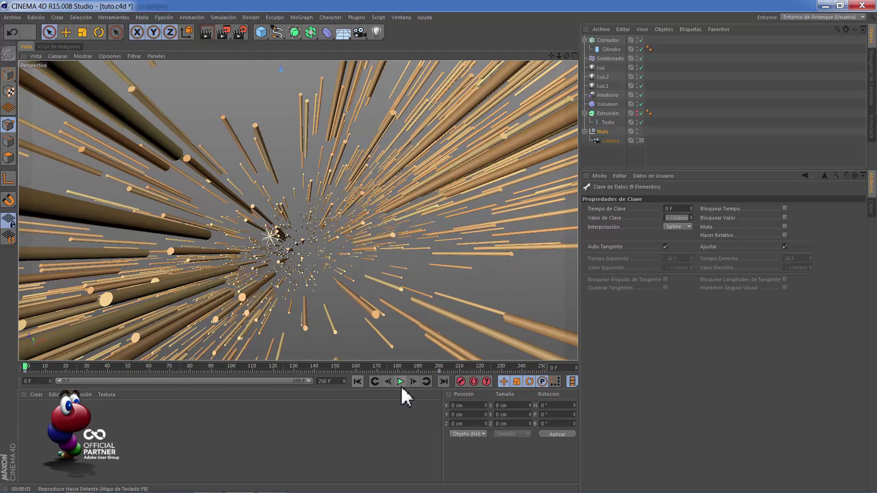
click(400, 382)
click(401, 382)
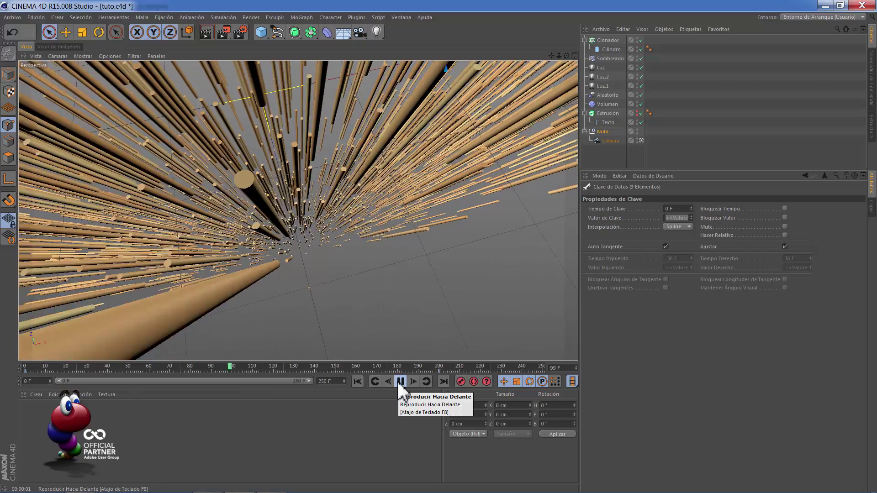
click(399, 382)
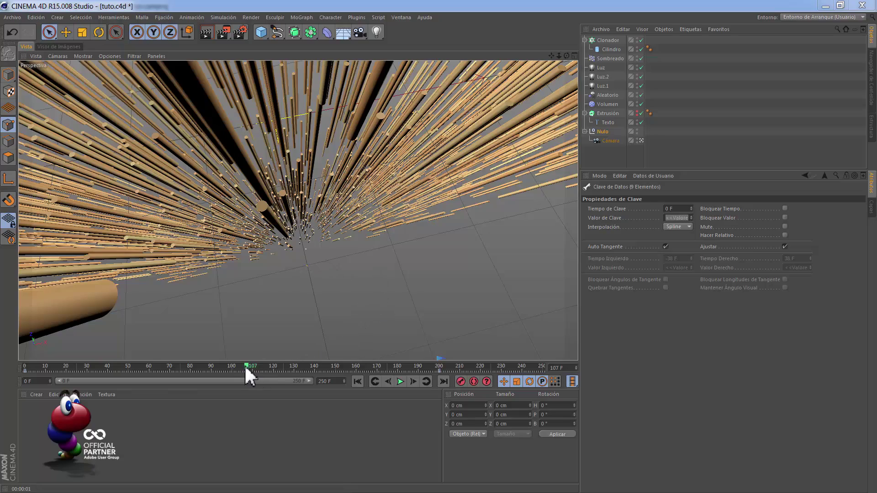
mouse_move(245, 365)
mouse_down()
mouse_move(195, 366)
mouse_move(399, 380)
mouse_move(438, 371)
mouse_up()
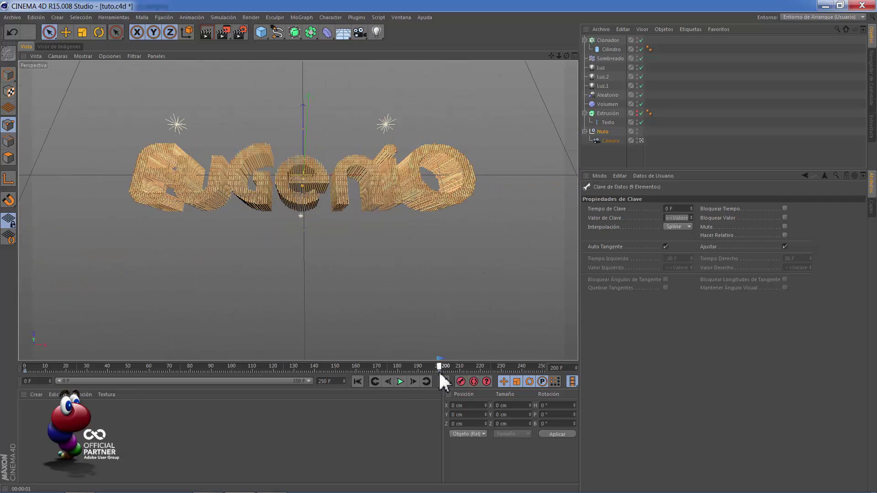
Step: Add a new light, Luz.3, and set its type to Foco (spot)
drag(376, 32, 417, 49)
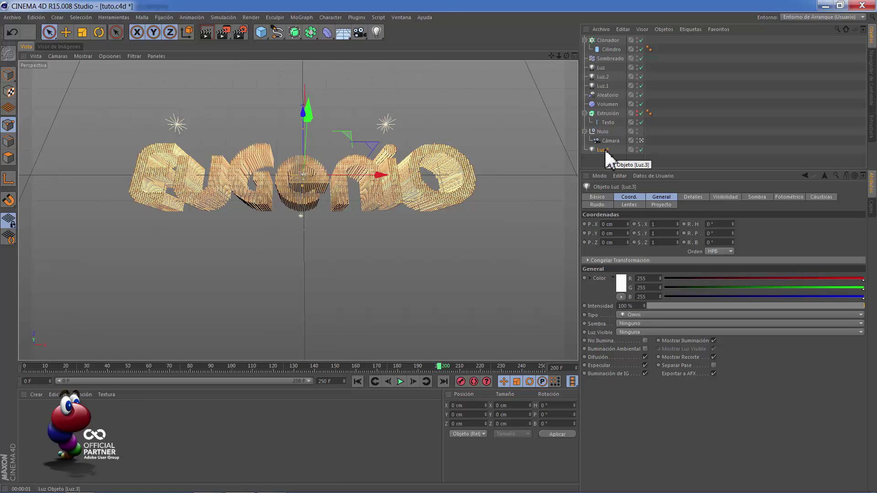
click(638, 314)
click(637, 332)
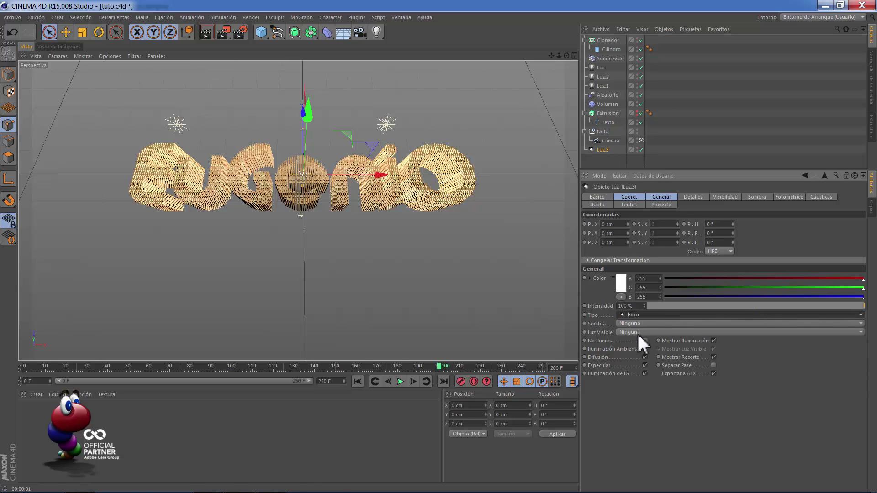
Step: View through the scene camera and tilt the spot light's pitch slightly
click(641, 140)
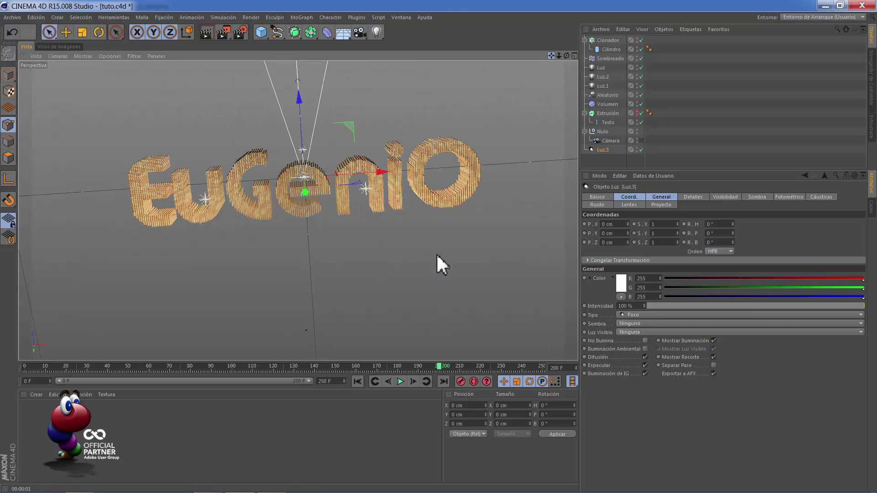
alt+drag(437, 253, 438, 246)
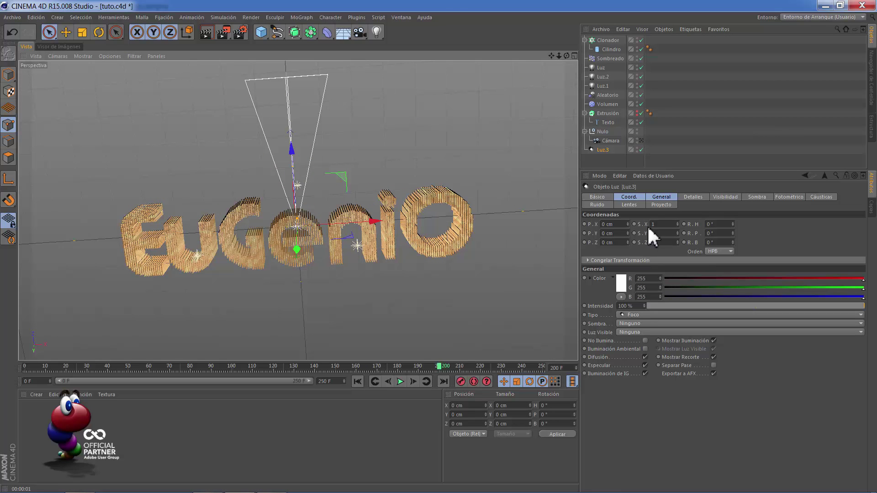
click(635, 195)
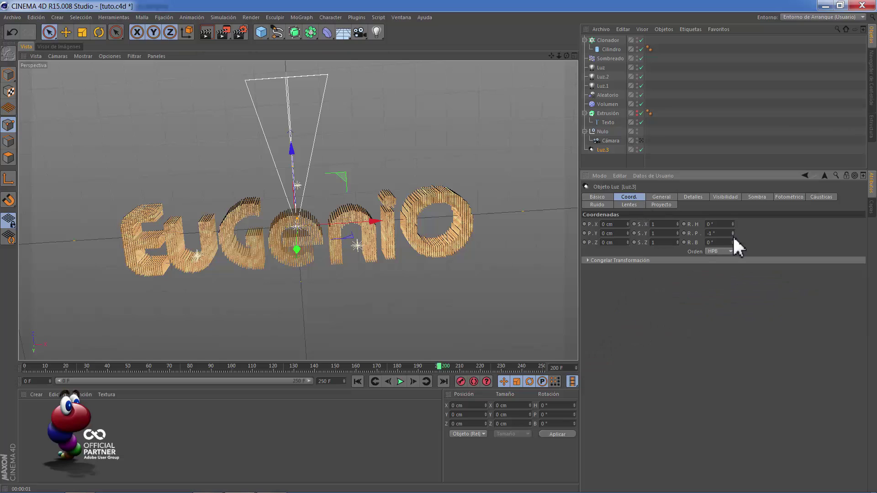
drag(733, 234, 732, 225)
Step: Set Luz.3's pitch rotation to 90° and its Y position to -2000 cm
double_click(722, 233)
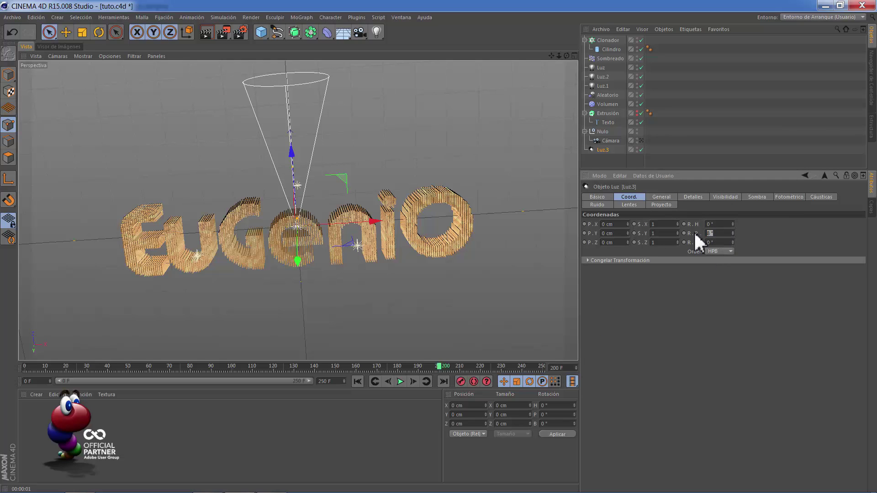
key(Return)
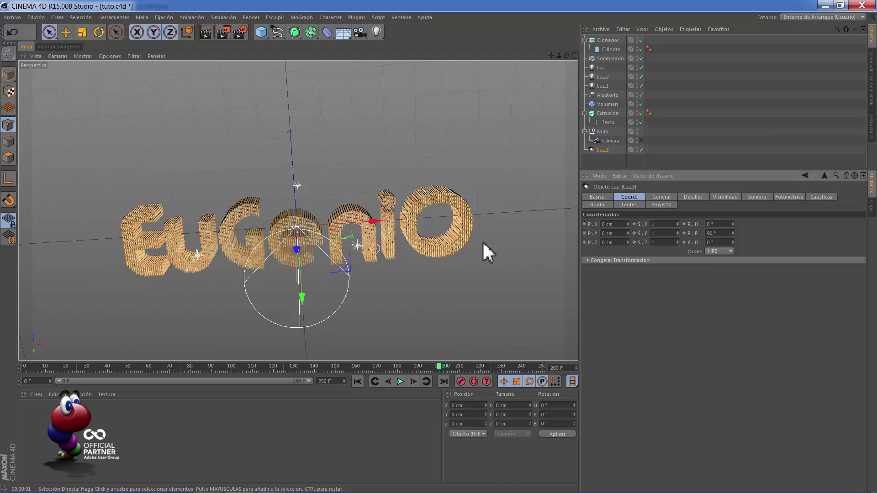
double_click(608, 233)
text(-200)
key(Return)
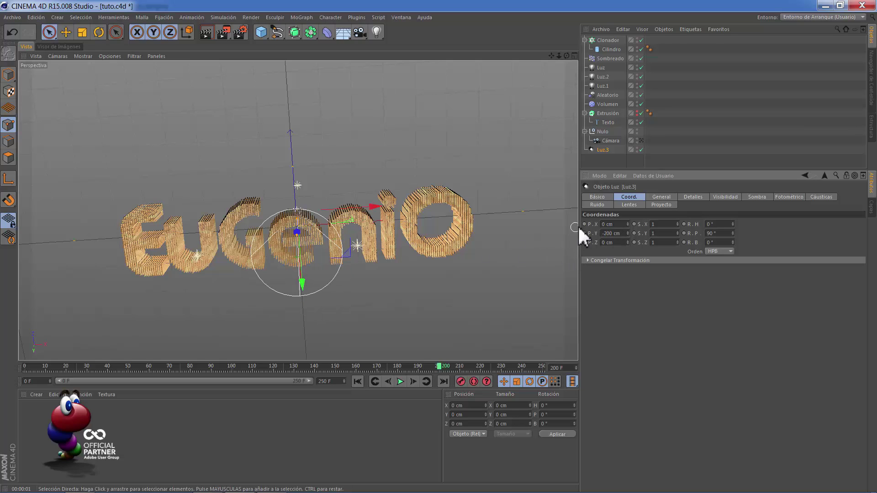
double_click(613, 233)
text(-2000)
key(Return)
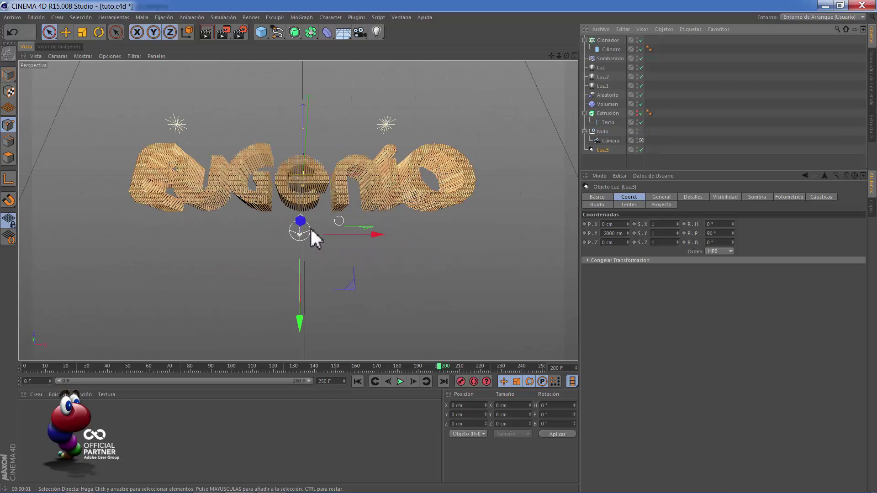
Step: Drag Luz.3 into the cylinder burst at frame 113, ending at X 180.146, Y -3055.288, Z 29.575 cm
click(358, 381)
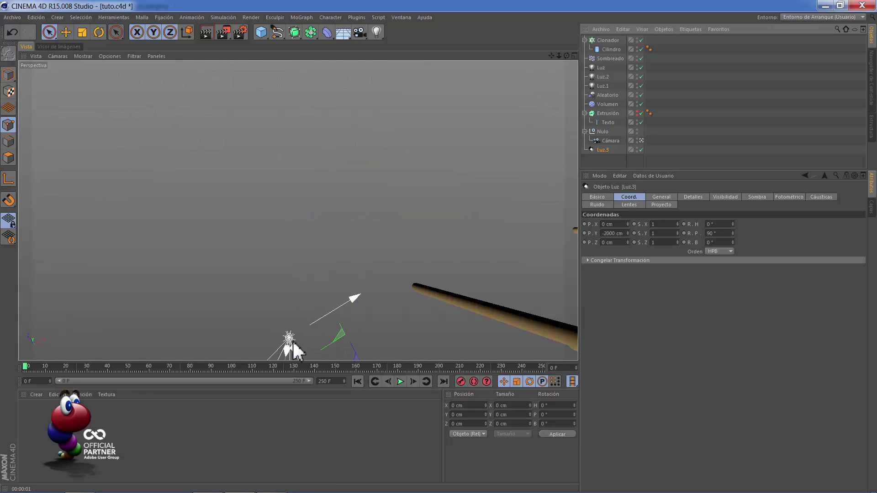
mouse_move(294, 346)
mouse_down()
mouse_move(279, 303)
mouse_move(310, 259)
mouse_move(379, 226)
mouse_up()
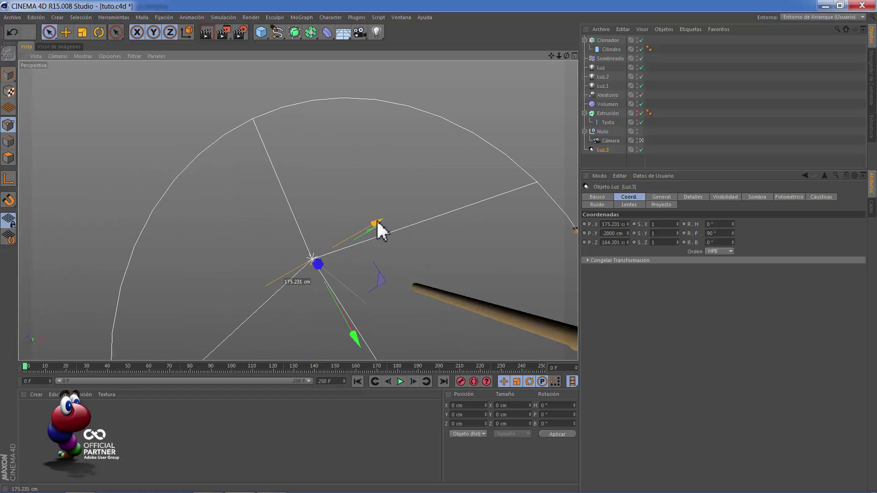
click(258, 365)
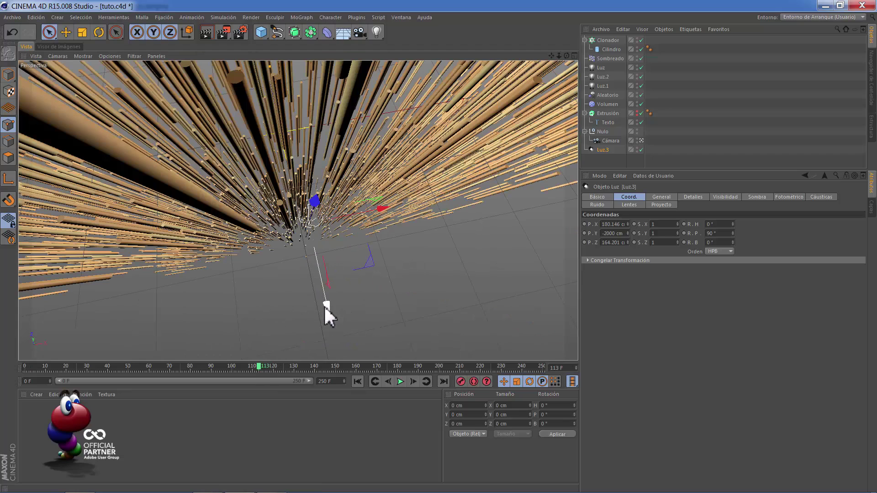
drag(324, 305, 328, 316)
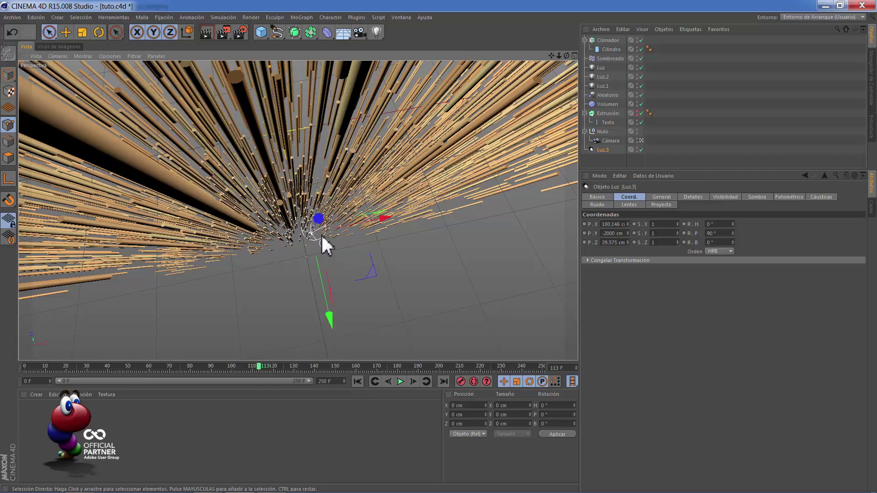
drag(319, 221, 316, 231)
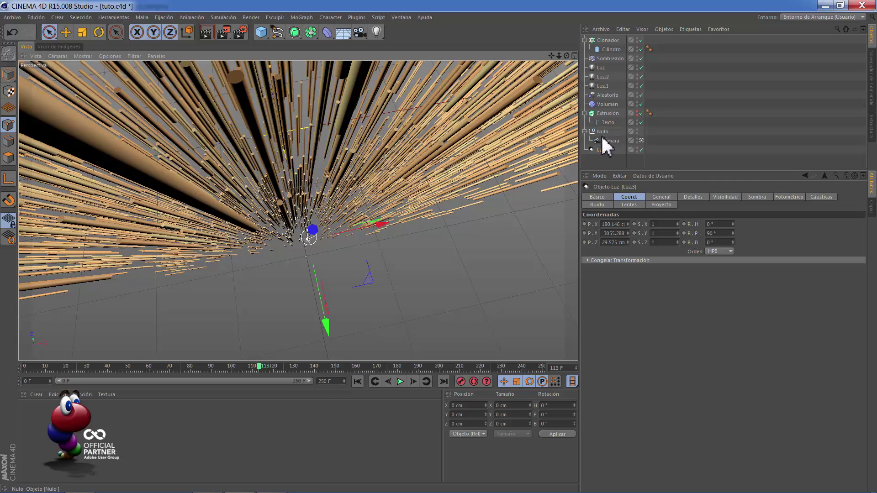
Step: Give Luz.3 a Sol 1 lens glow and Estrella 1 reflections
click(629, 204)
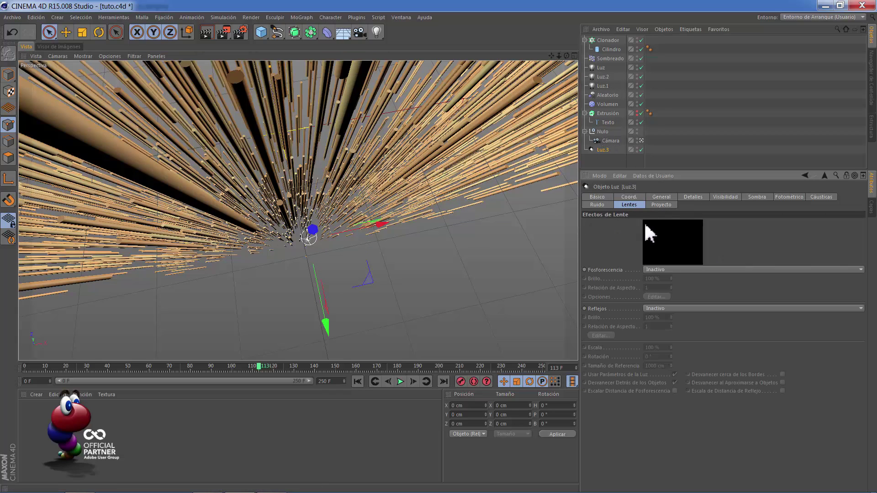
click(657, 266)
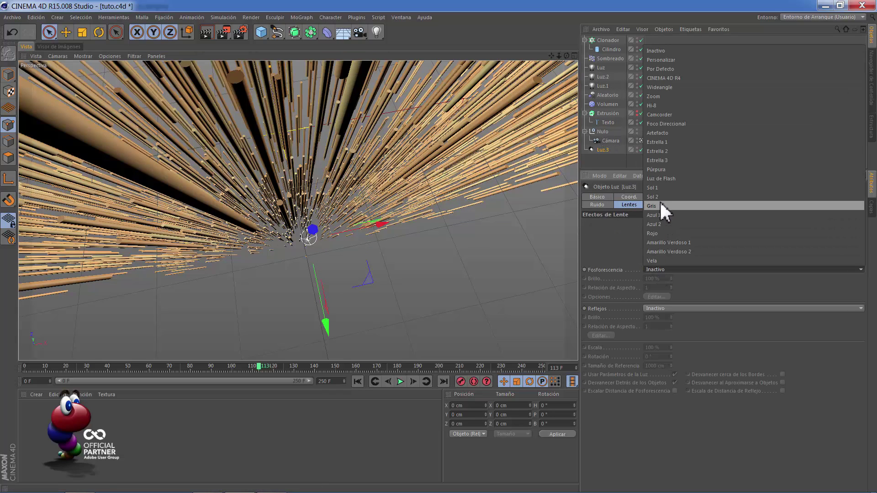
click(659, 187)
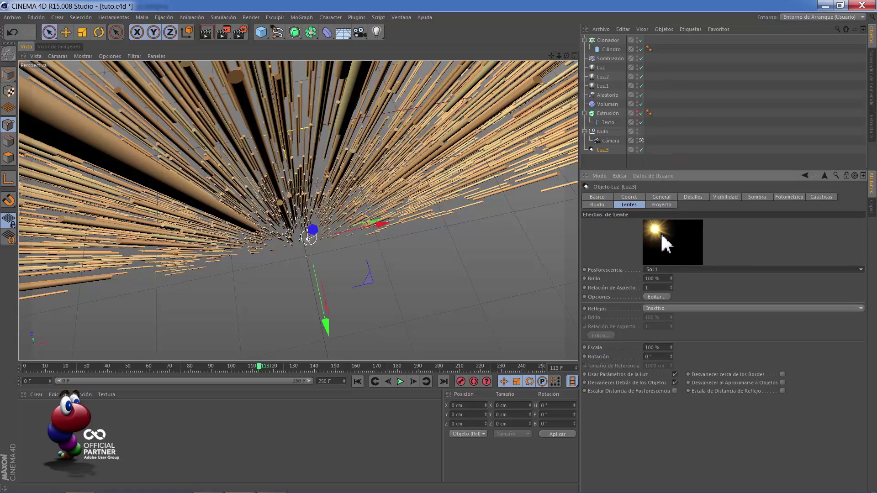
click(648, 308)
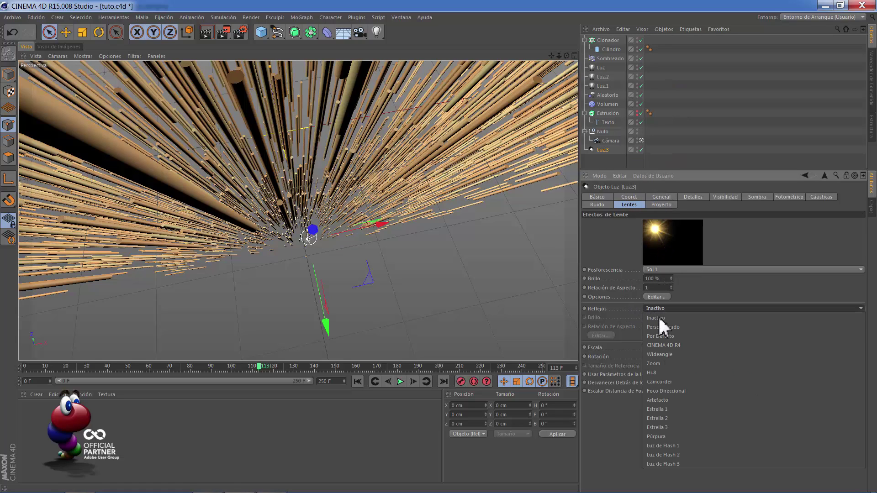
click(667, 409)
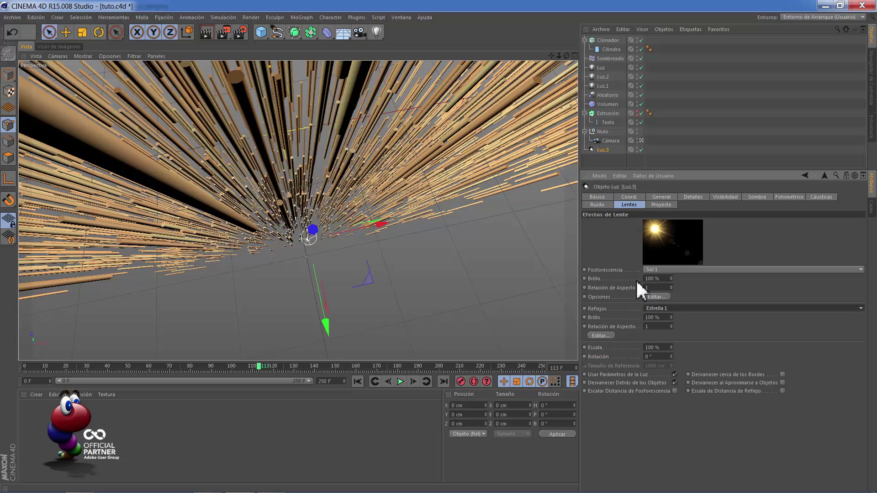
Step: Render the active view to preview the flare, then return to the light's Coord. settings
click(206, 32)
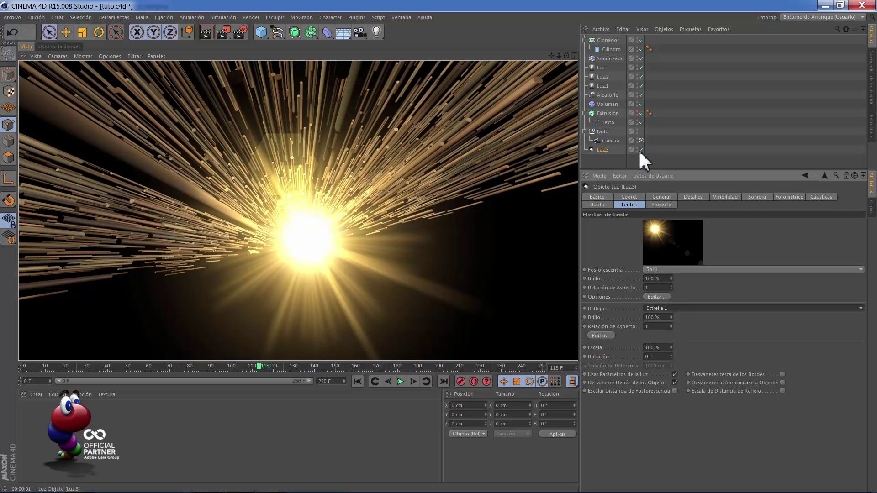
click(603, 150)
click(630, 198)
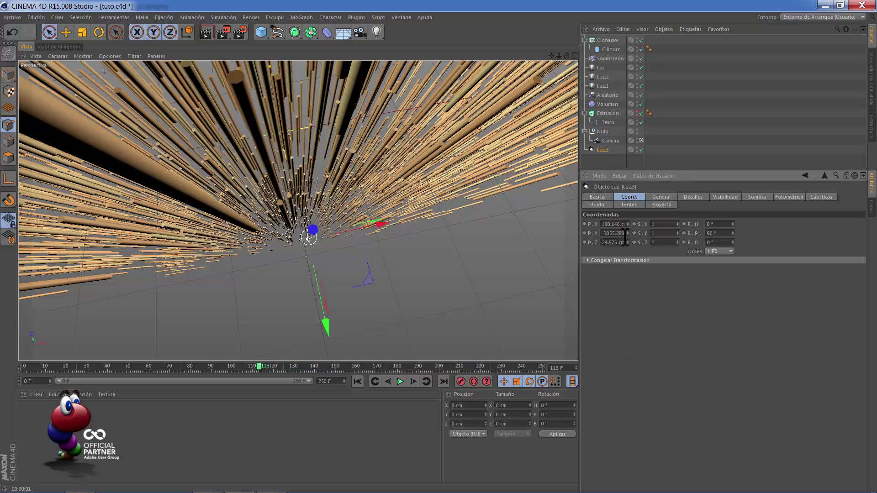
Step: Adjust the light's Y position value and re-render the view
key(Home)
key(Delete)
key(Return)
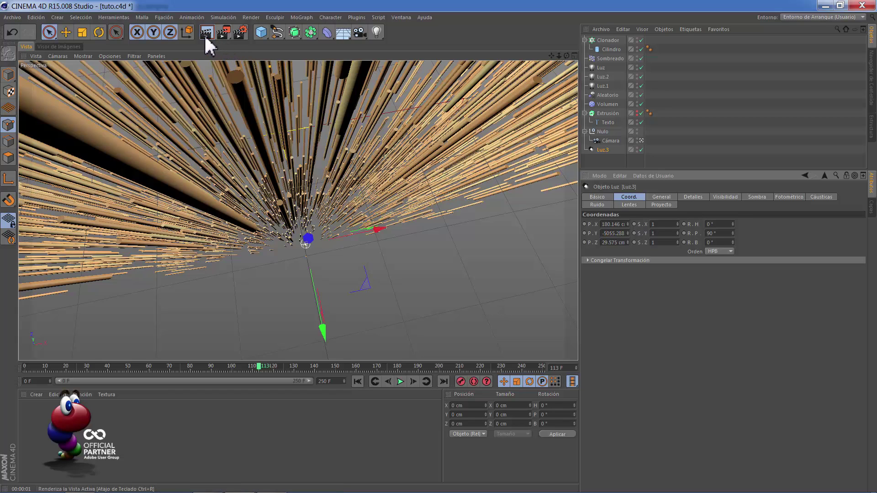
key(ctrl+r)
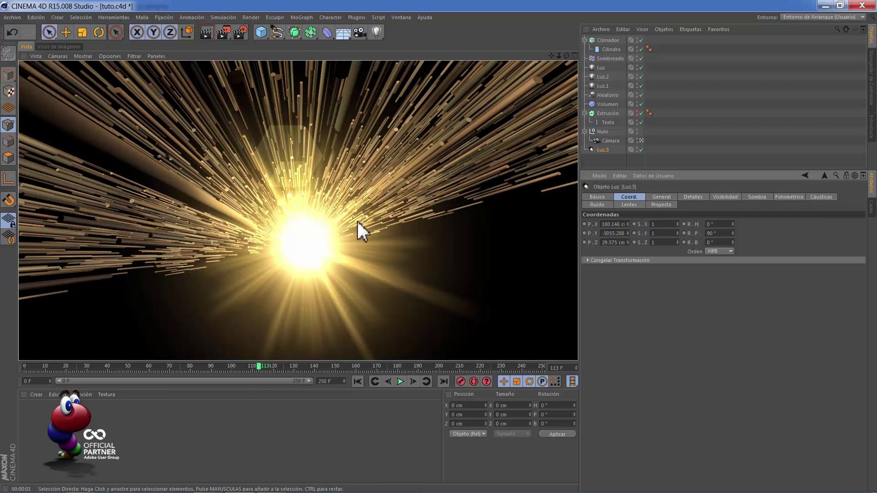
Step: Set the Sol 1 glow brightness to 75 % and render the view to preview
click(630, 204)
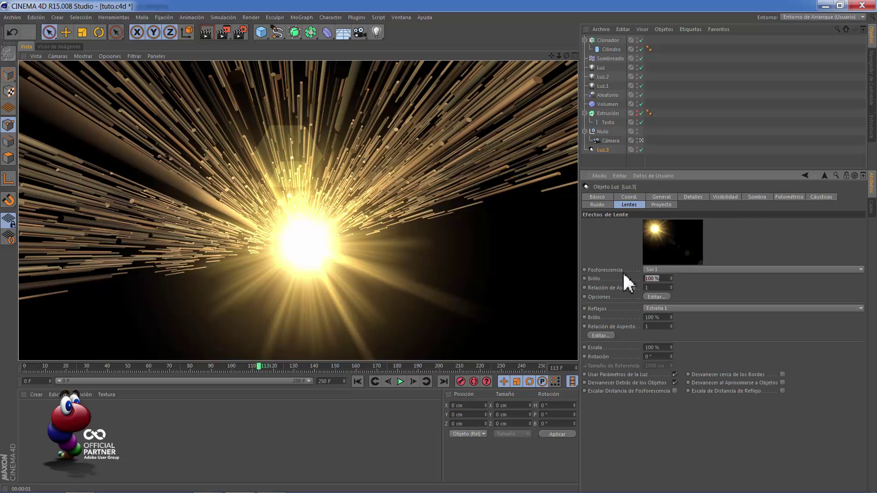
text(6)
key(Return)
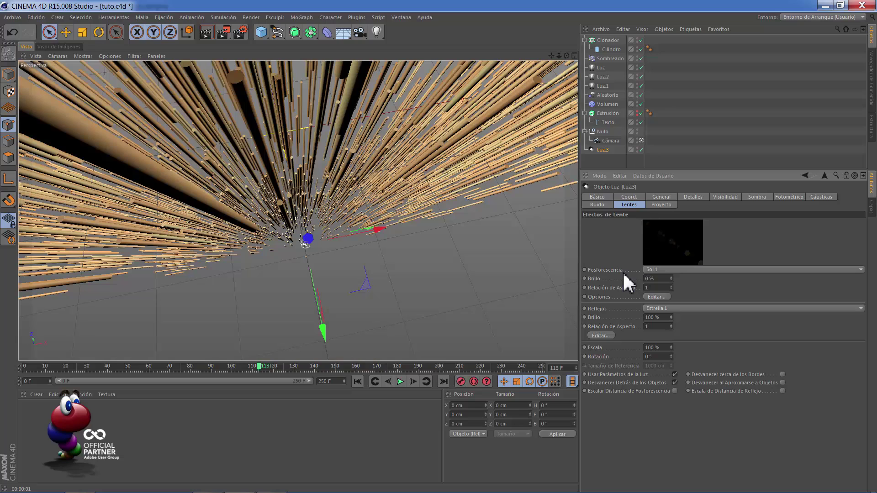
double_click(658, 278)
text(5)
key(Return)
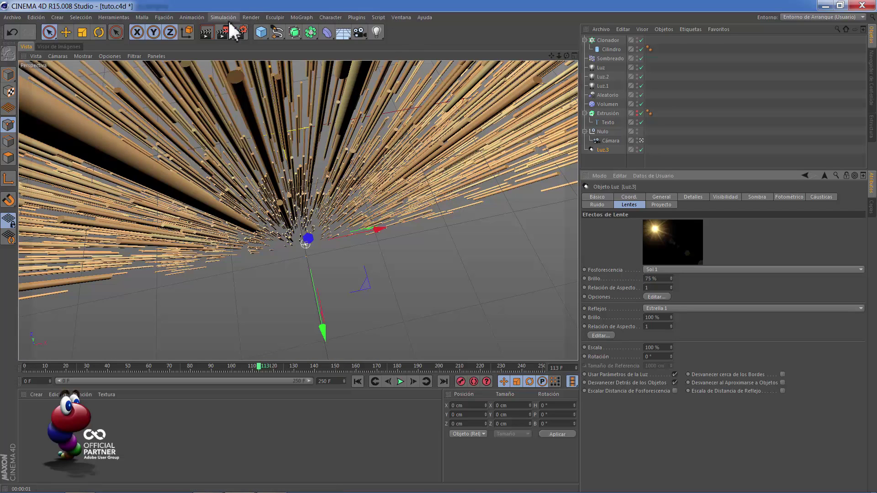
click(206, 32)
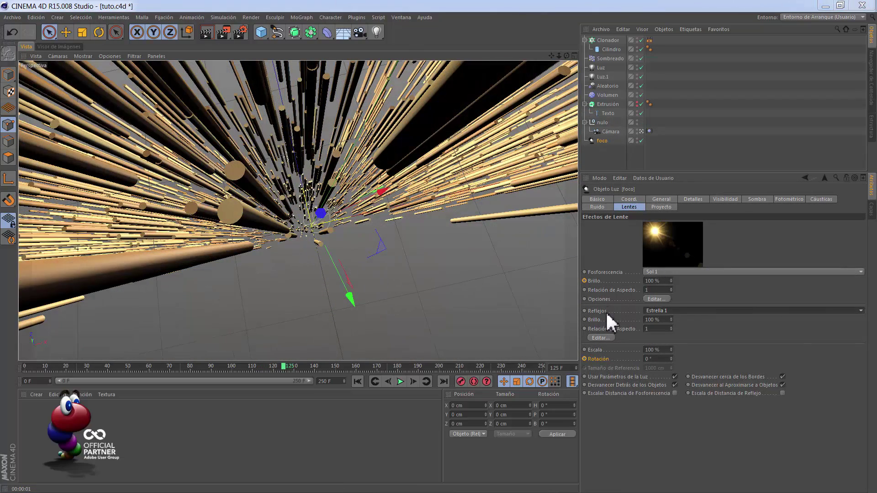
Step: Switch the light's lens reflections to Camcorder and render the view to preview the flare
click(662, 311)
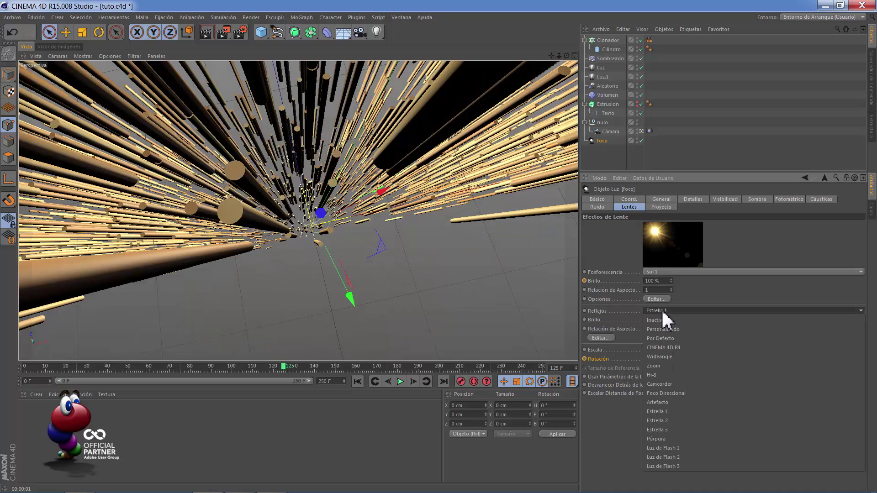
click(675, 383)
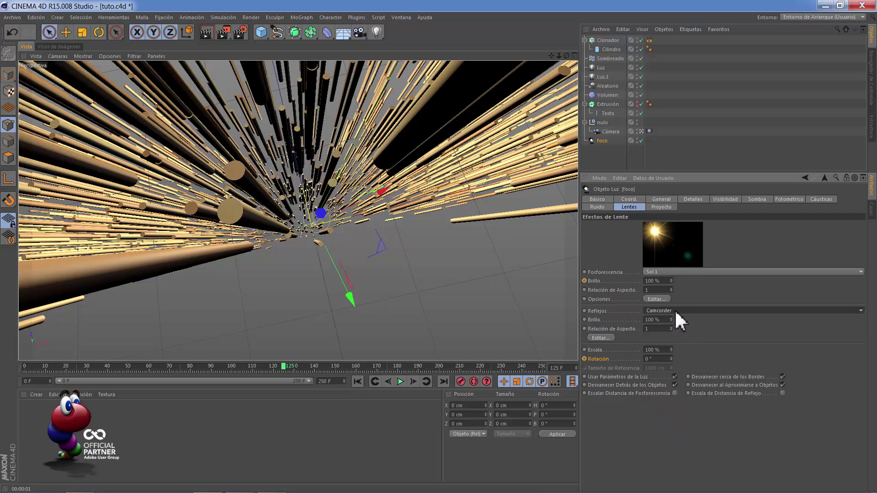
click(210, 33)
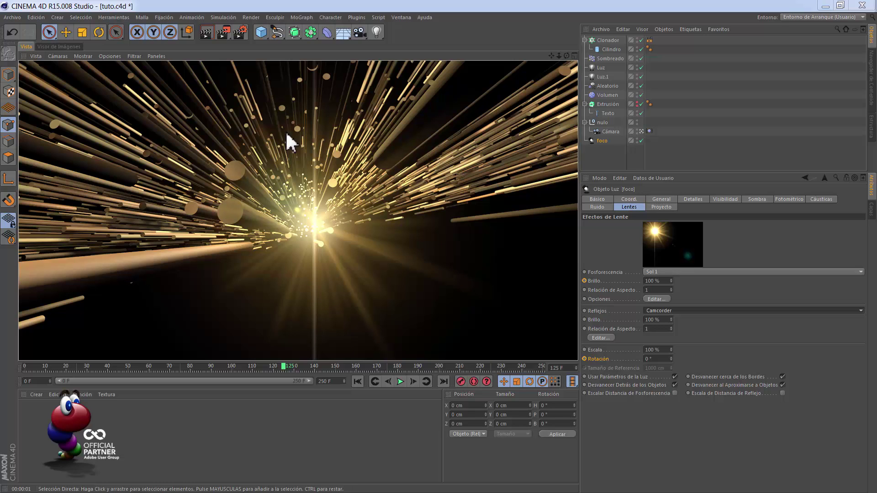
Step: Add Desenfoque de Movimiento en Escena (Scene Motion Blur) to Render Settings with 5 Veces samples
click(240, 34)
drag(393, 82, 264, 64)
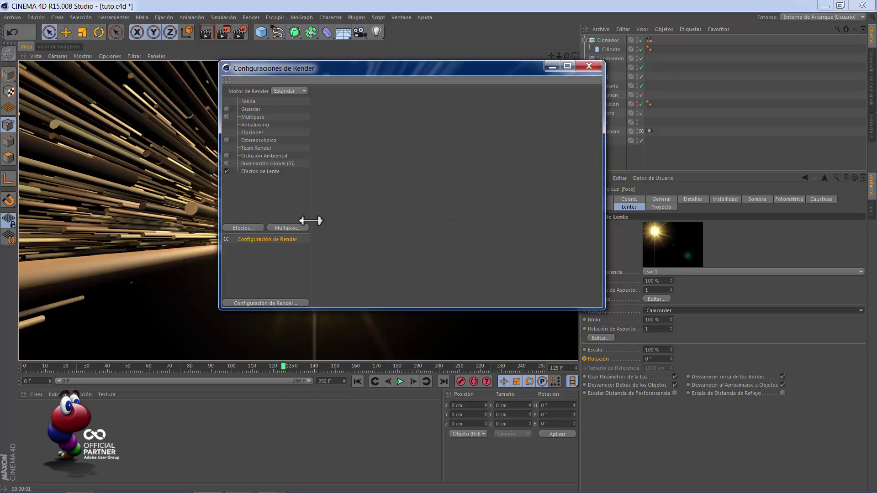
click(245, 228)
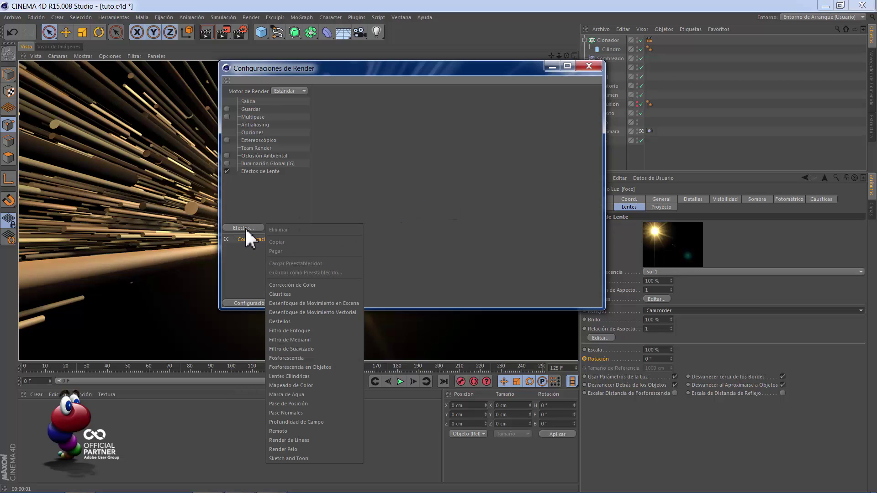
click(331, 303)
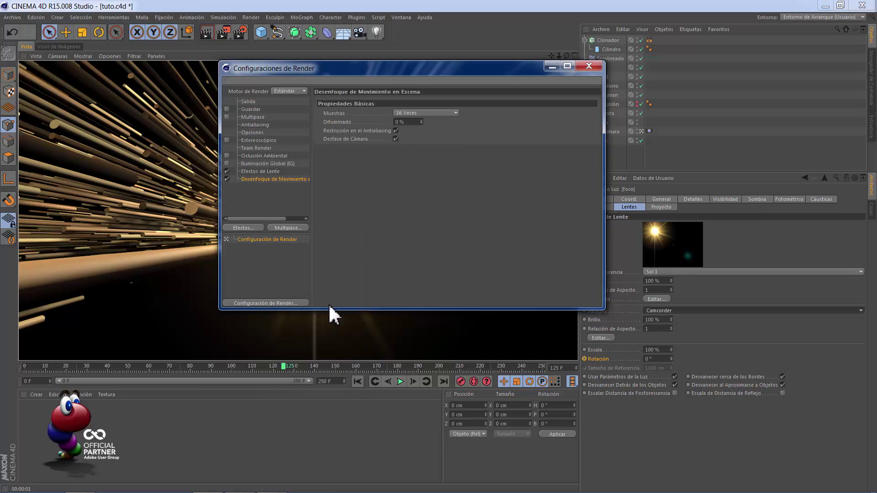
drag(394, 69, 530, 88)
drag(626, 84, 602, 96)
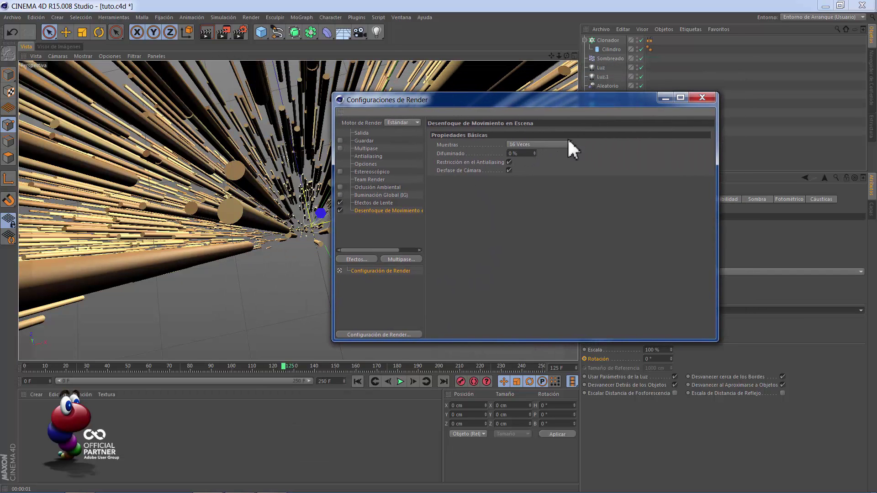
click(522, 143)
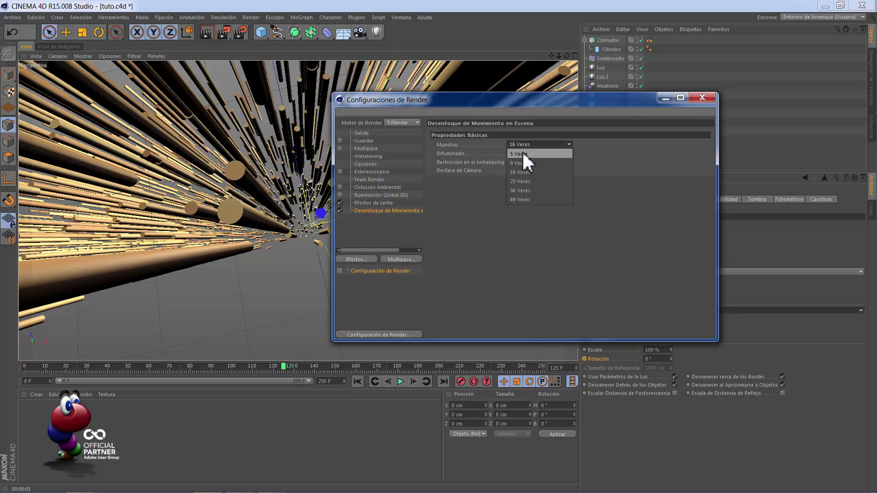
click(529, 151)
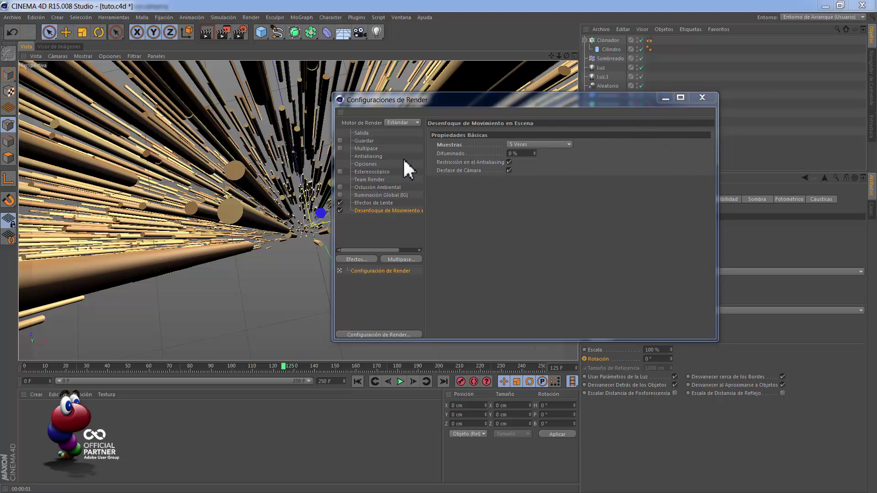
Step: Set the render output frame range to all frames (0–250)
click(359, 133)
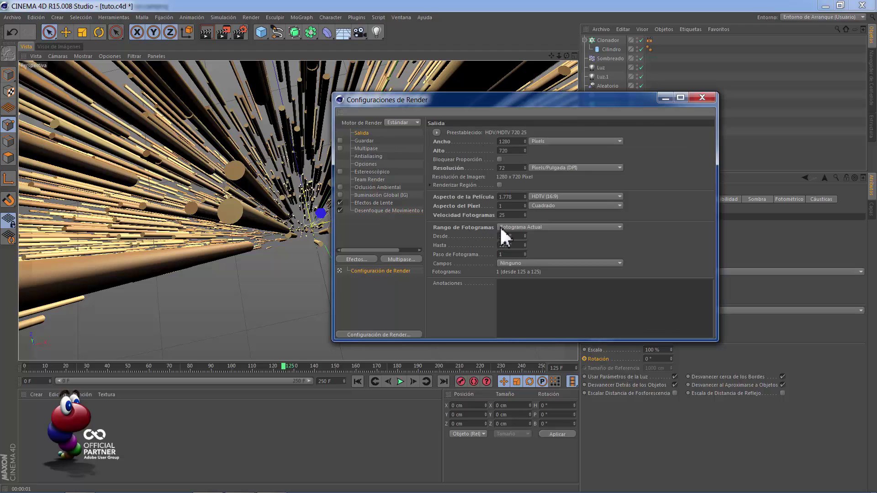
click(513, 227)
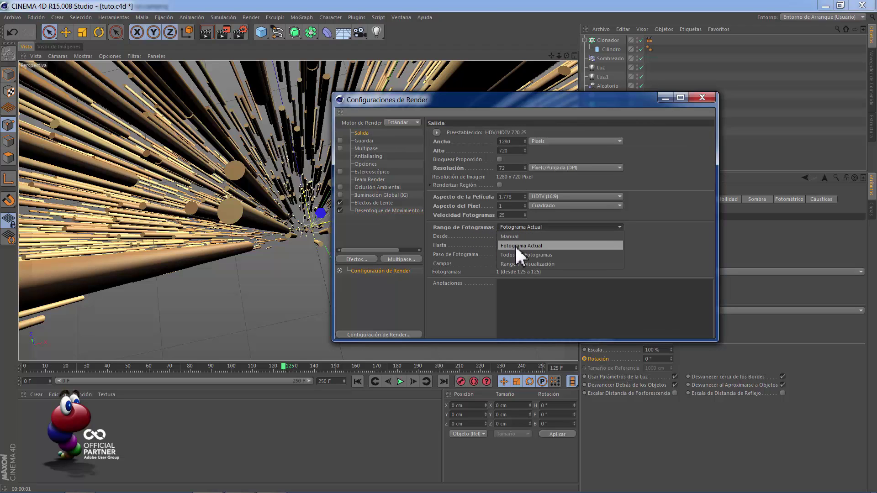
click(523, 253)
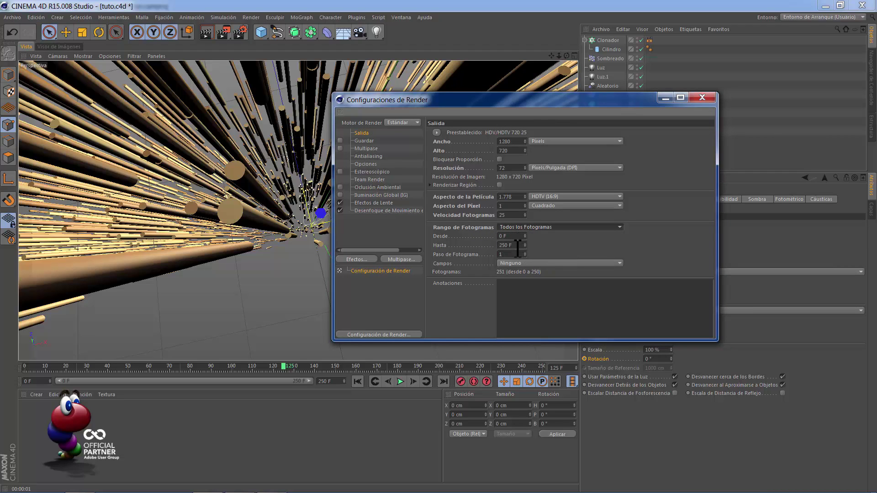
Step: Save renders as a 25 fps QuickTime movie with Alta quality, and enable ambient occlusion
click(356, 139)
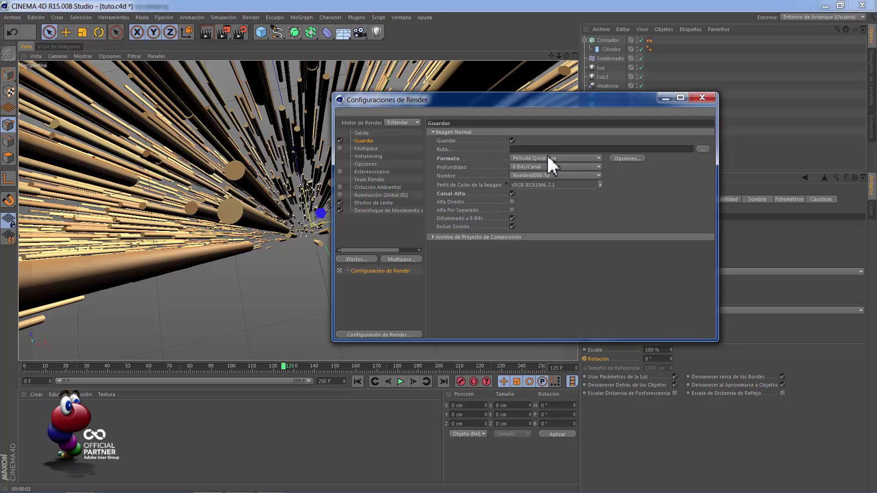
click(618, 159)
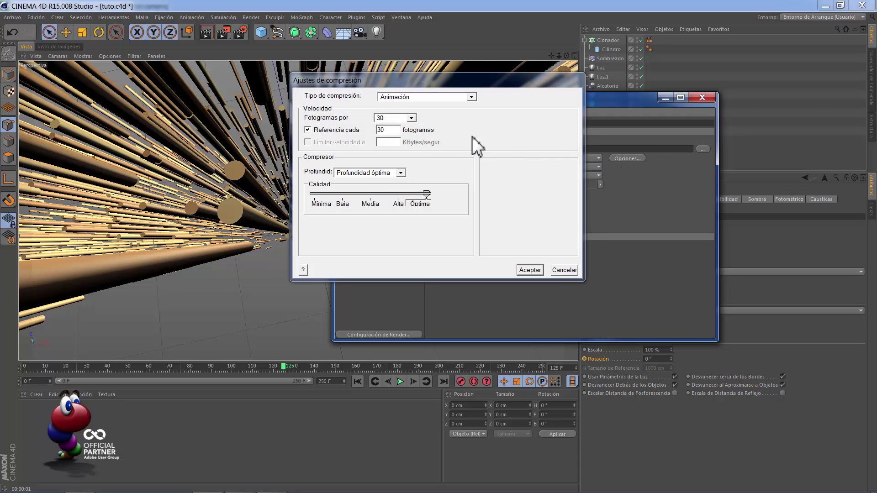
click(411, 119)
click(387, 179)
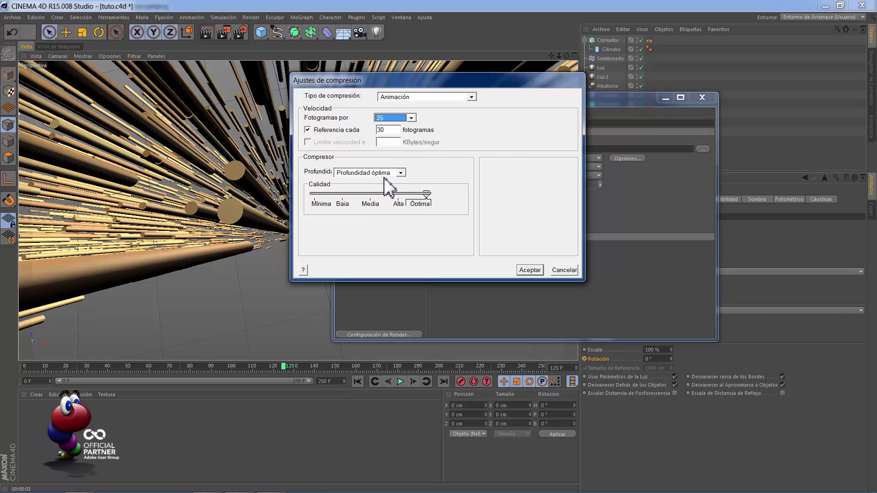
click(400, 204)
click(528, 269)
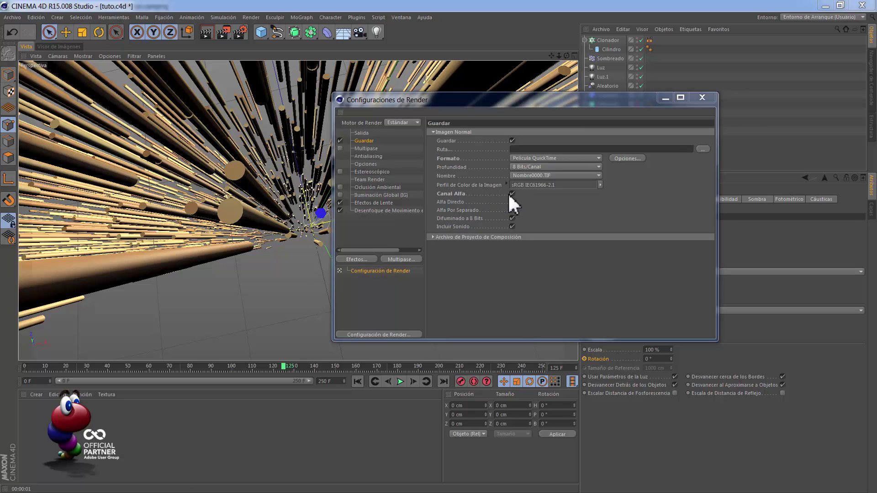
click(341, 187)
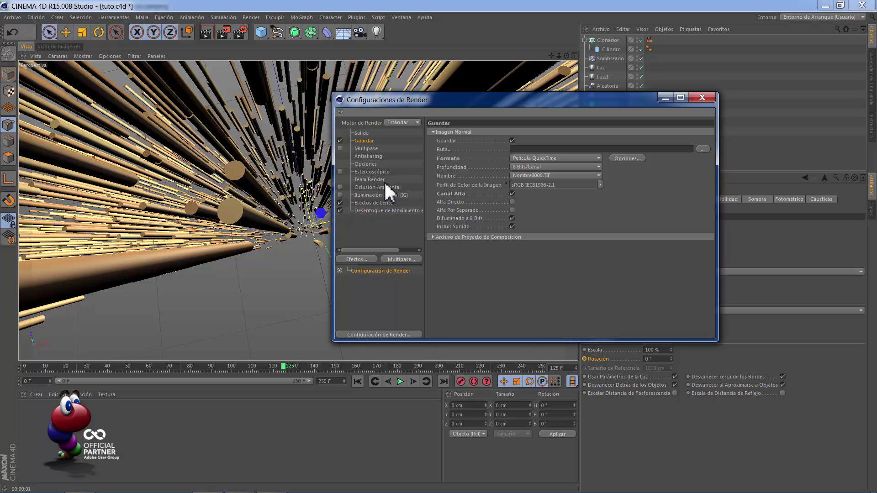
click(695, 98)
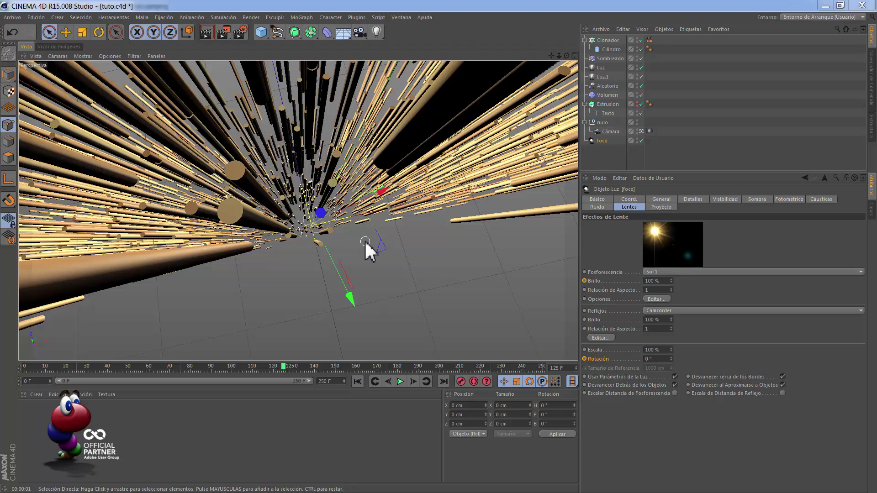
Step: Jump the playhead to frame 210, where the clones spell EuGeniO
click(459, 367)
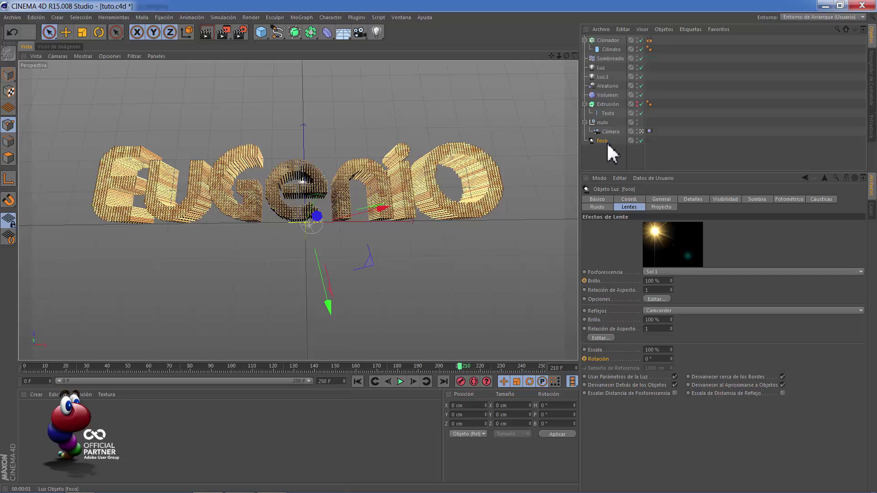
Step: Replace the Texto object's text EuGeniO with 'creative'
click(607, 112)
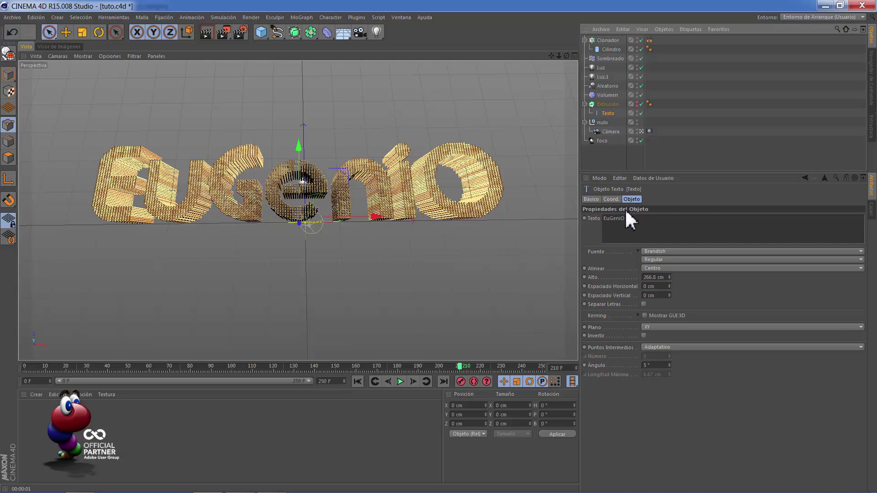
drag(635, 222, 592, 211)
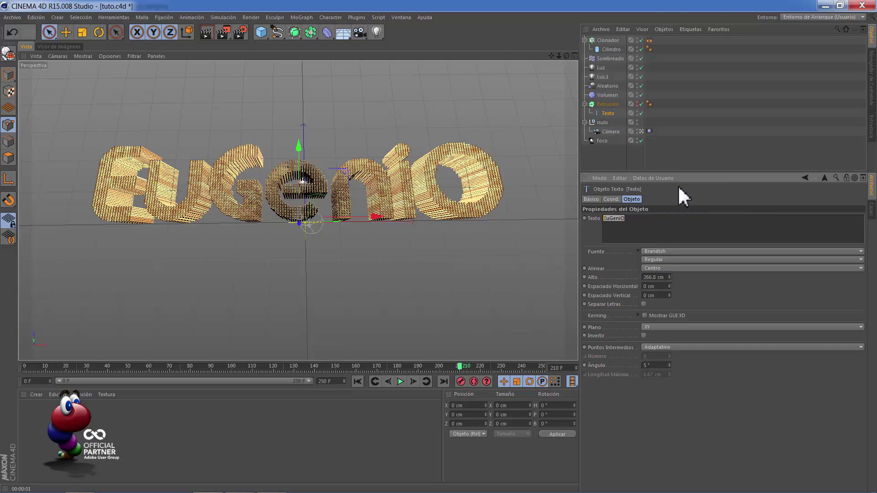
text(creative)
Step: Scrub the timeline through frames 209, 170 and 175 to check the new word
click(457, 366)
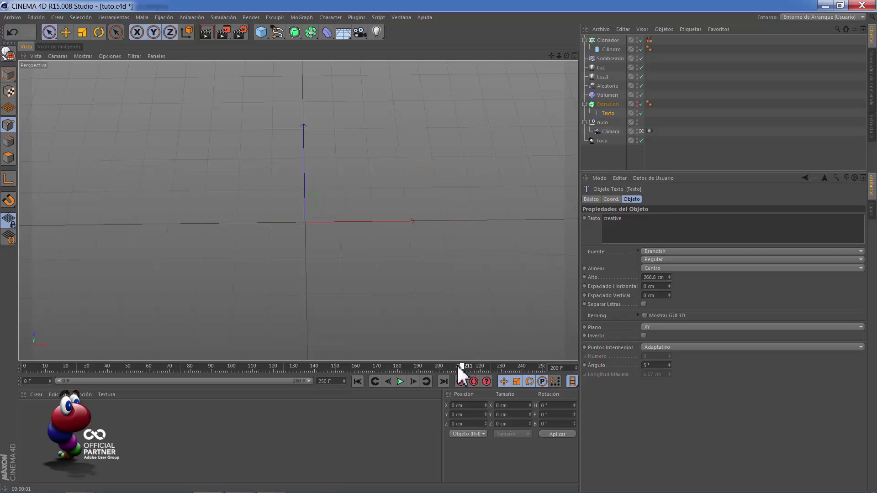
drag(457, 365, 375, 366)
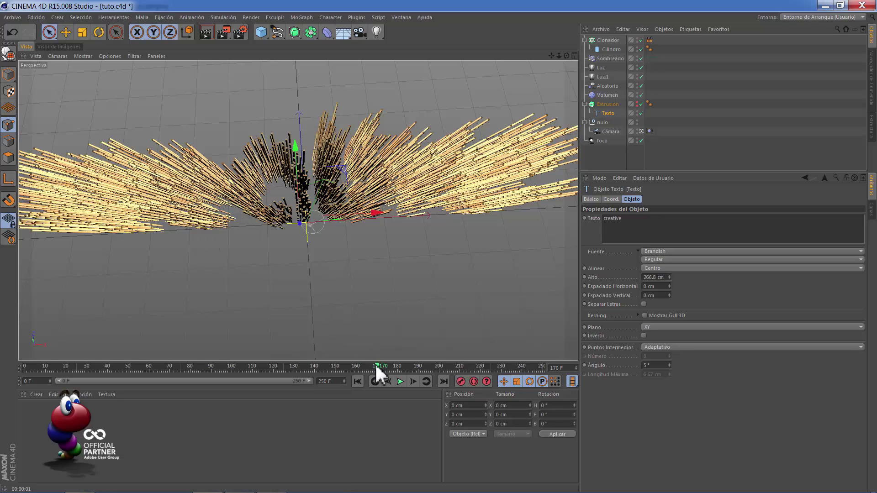
drag(374, 365, 418, 366)
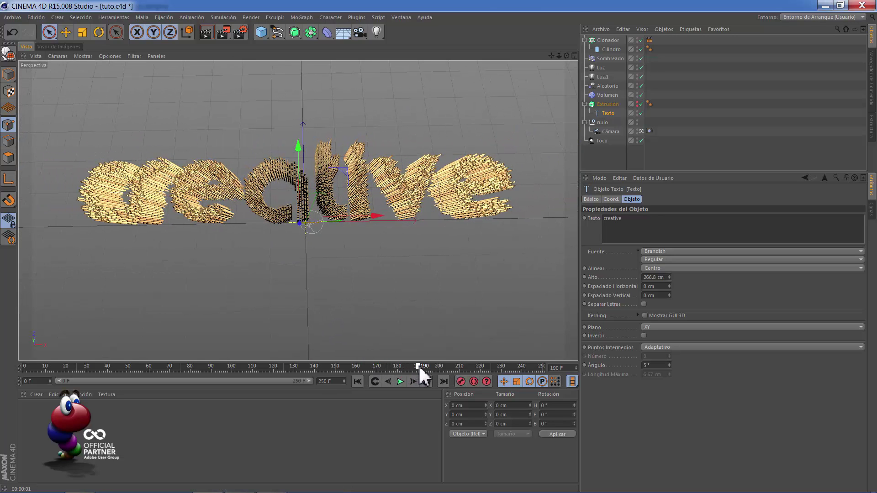